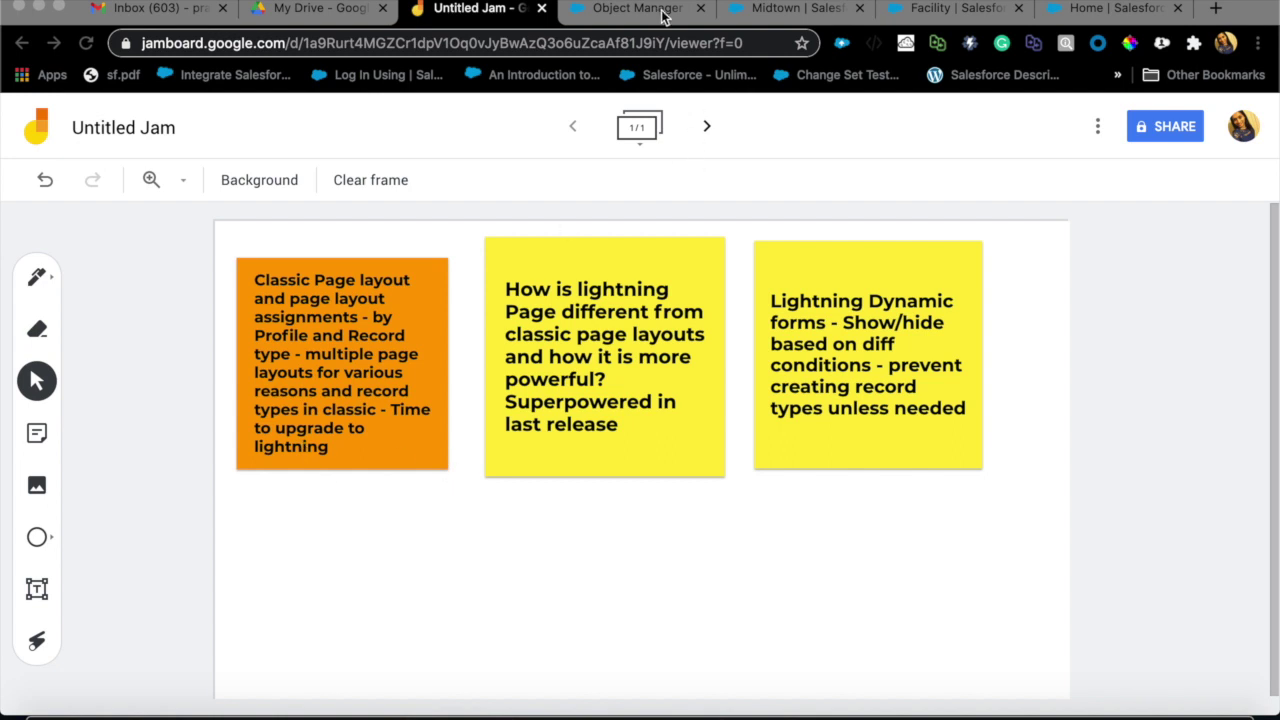
Switch to the Facility object setup, open its Facility Layout and override the predefined Salesforce Mobile and Lightning Experience actions.
click(779, 12)
click(664, 14)
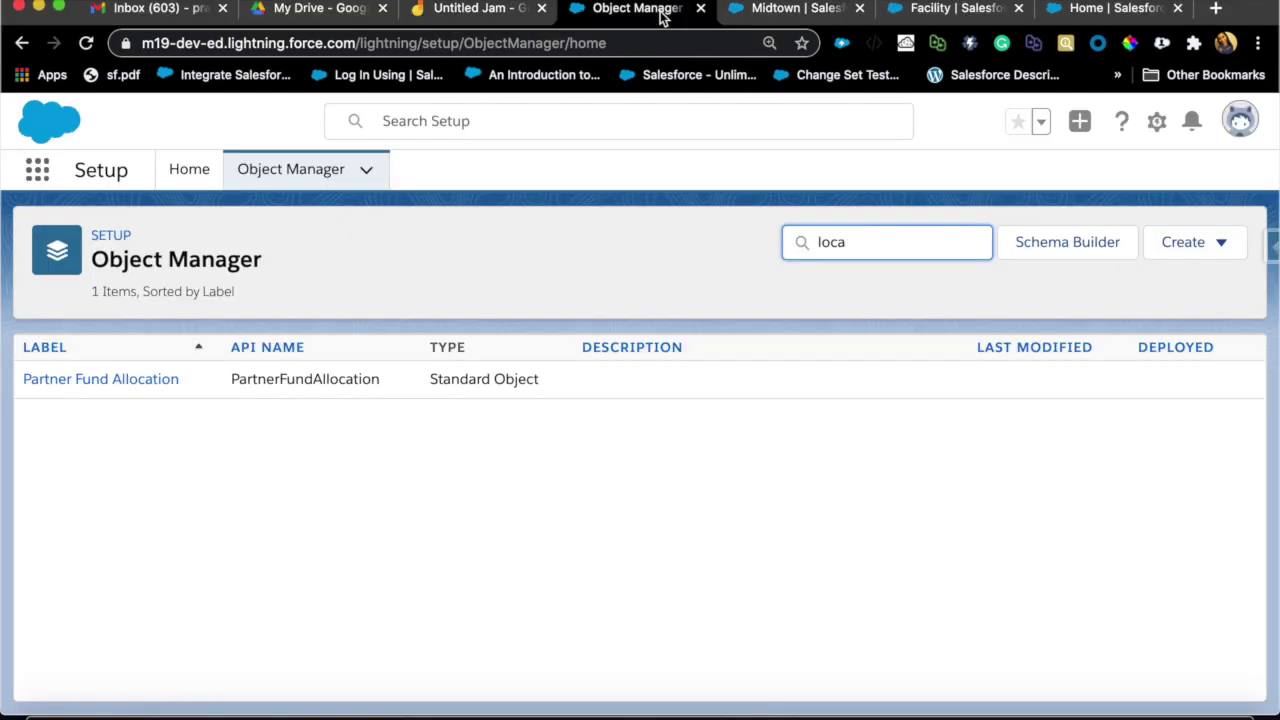
click(903, 14)
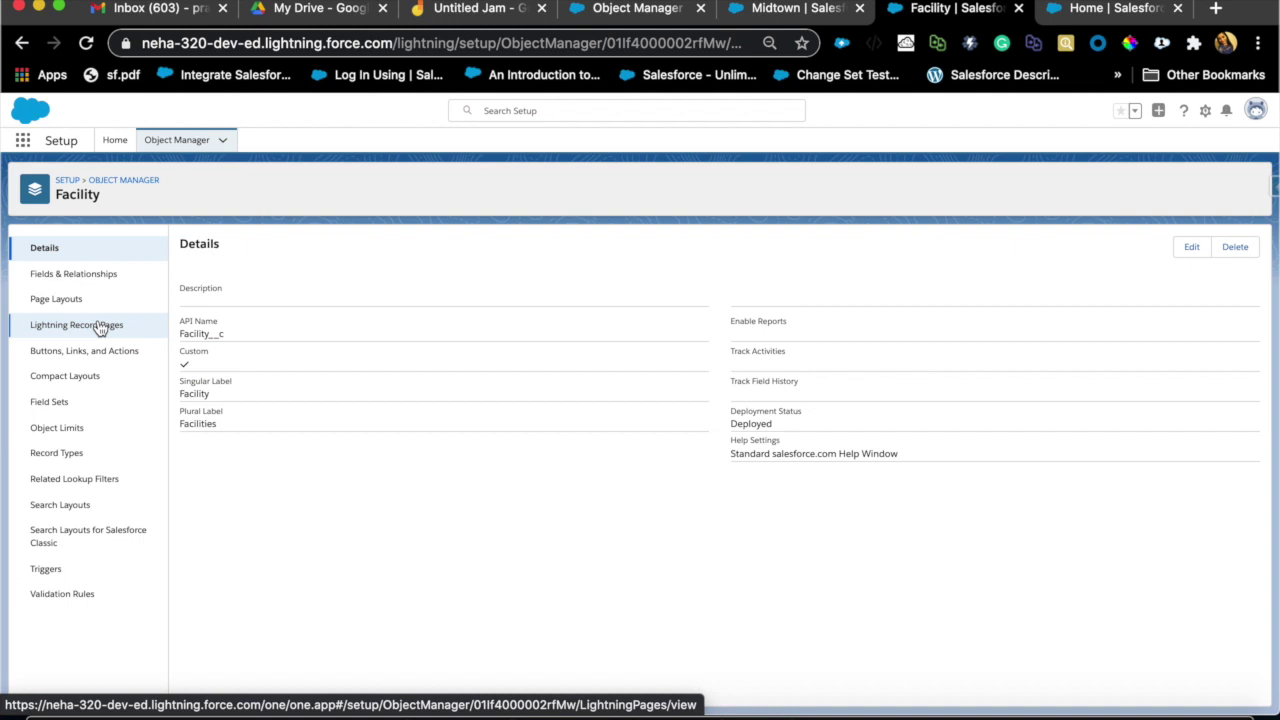
click(86, 305)
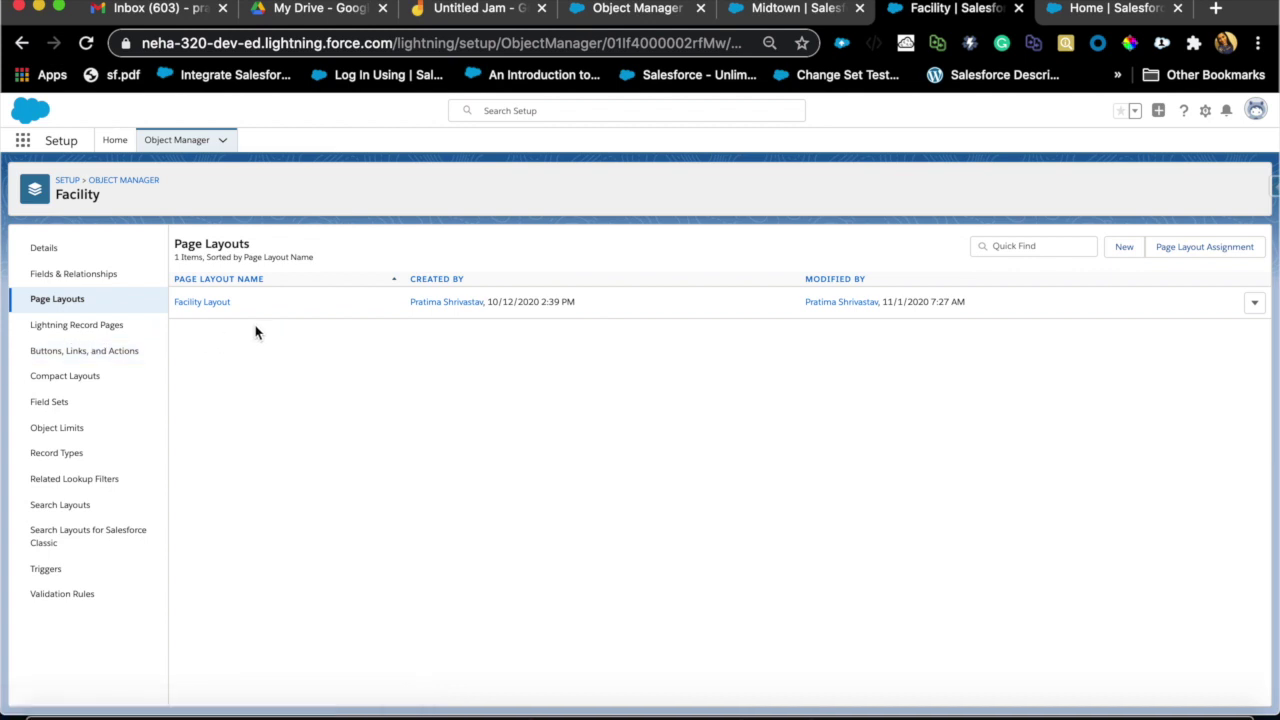
click(209, 304)
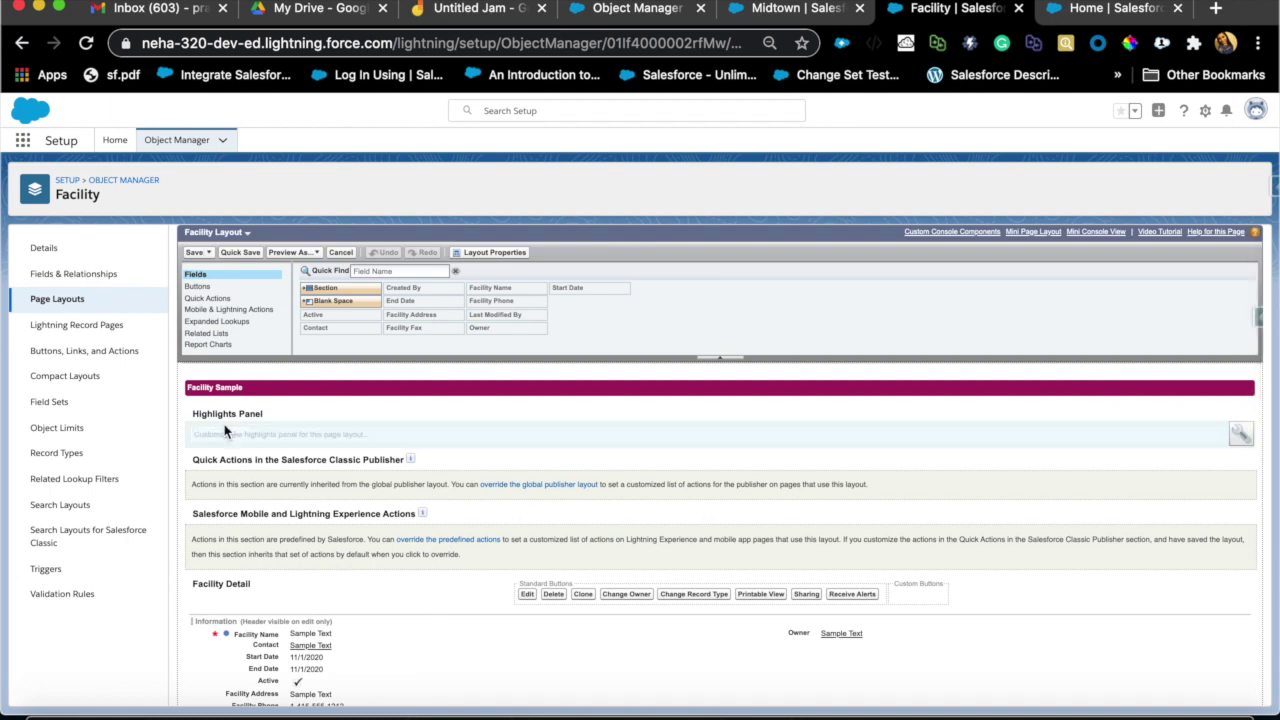
click(450, 541)
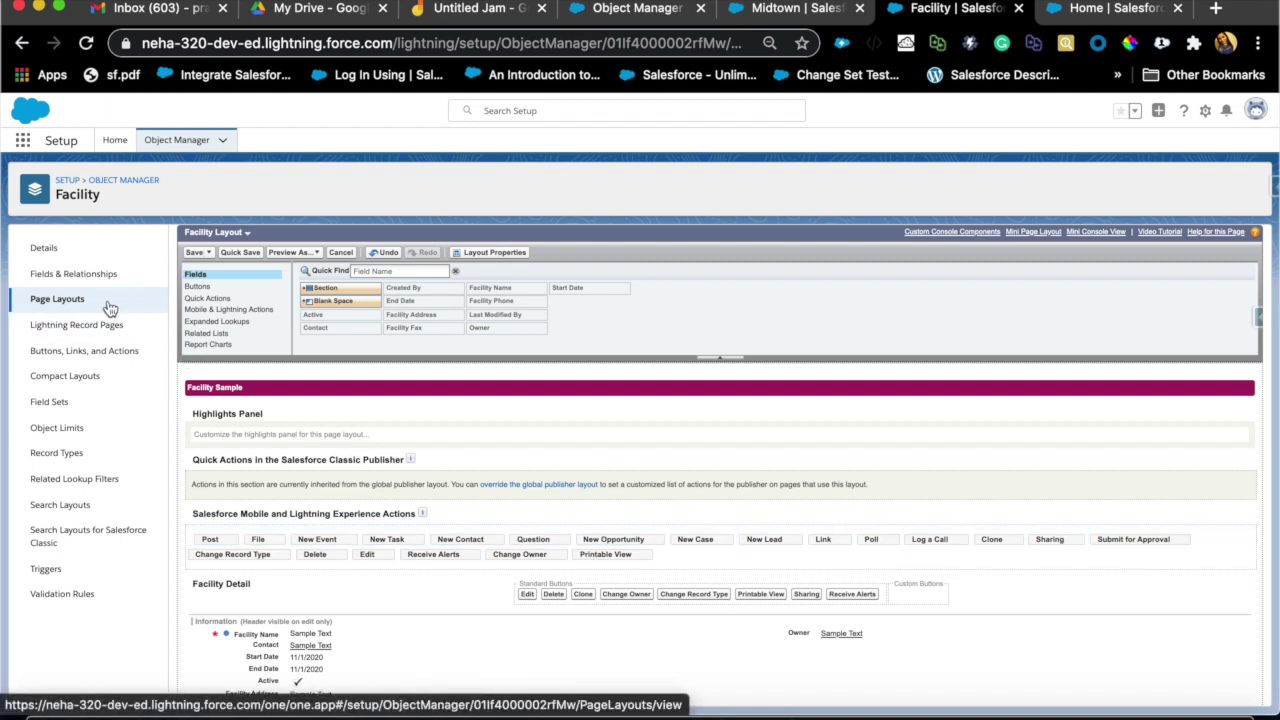
scroll(360, 629, down, 4)
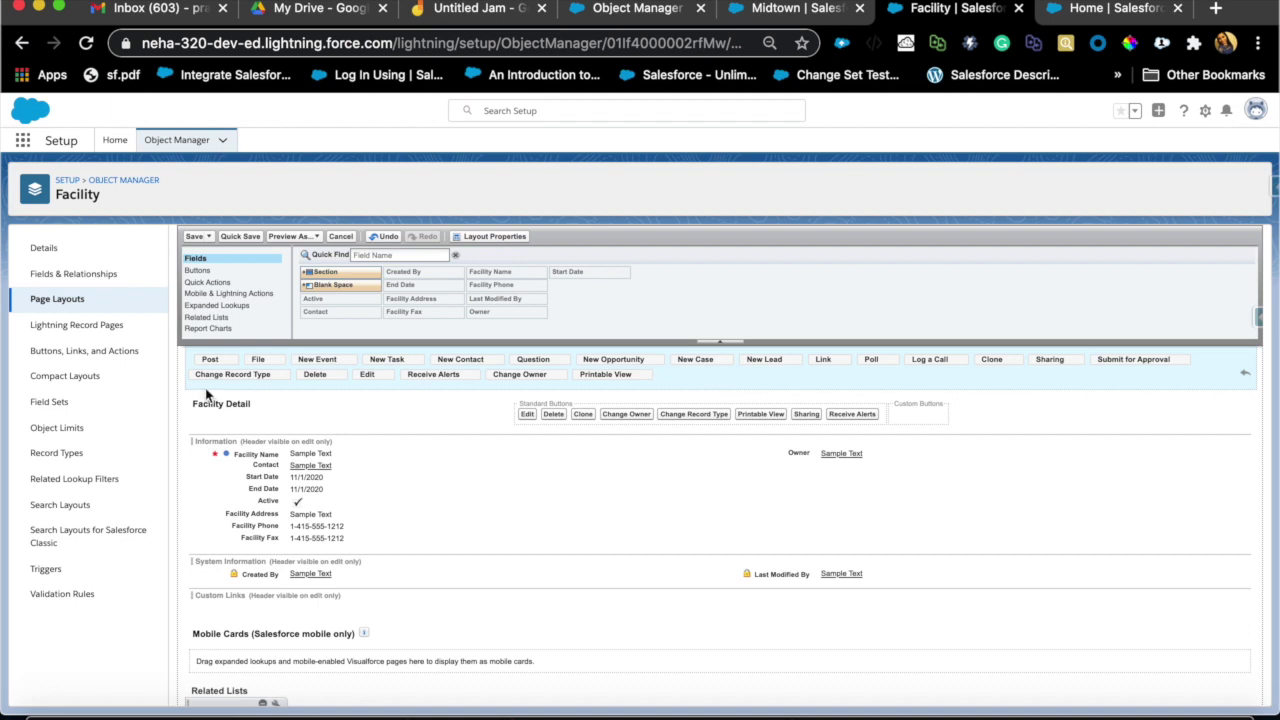
Review the Facility object's record types and its page layout assignments by profile.
click(58, 460)
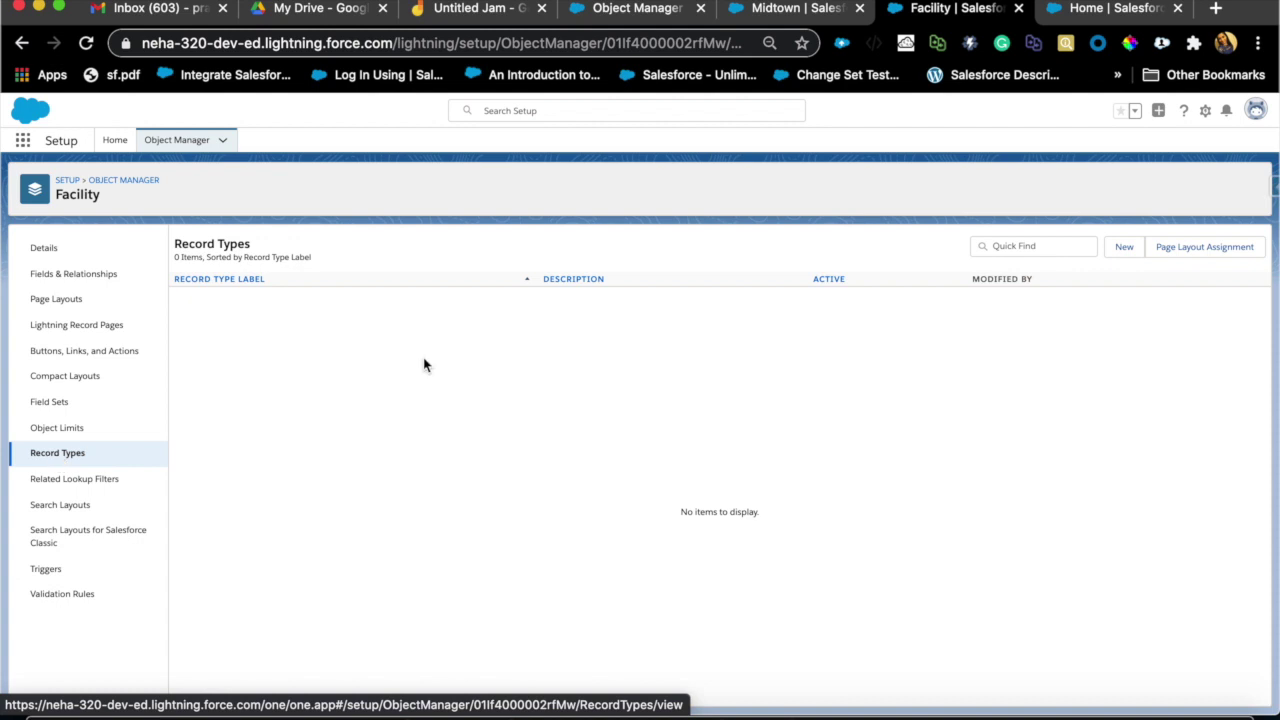
click(1204, 247)
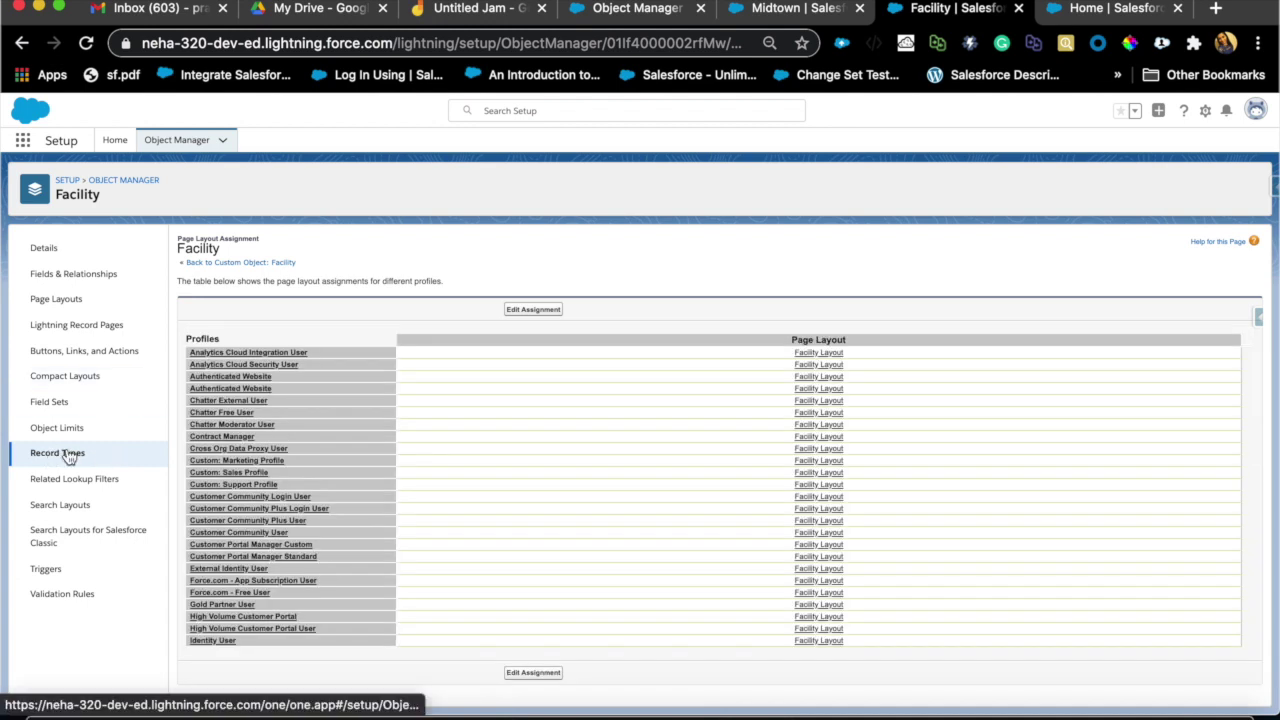
click(68, 455)
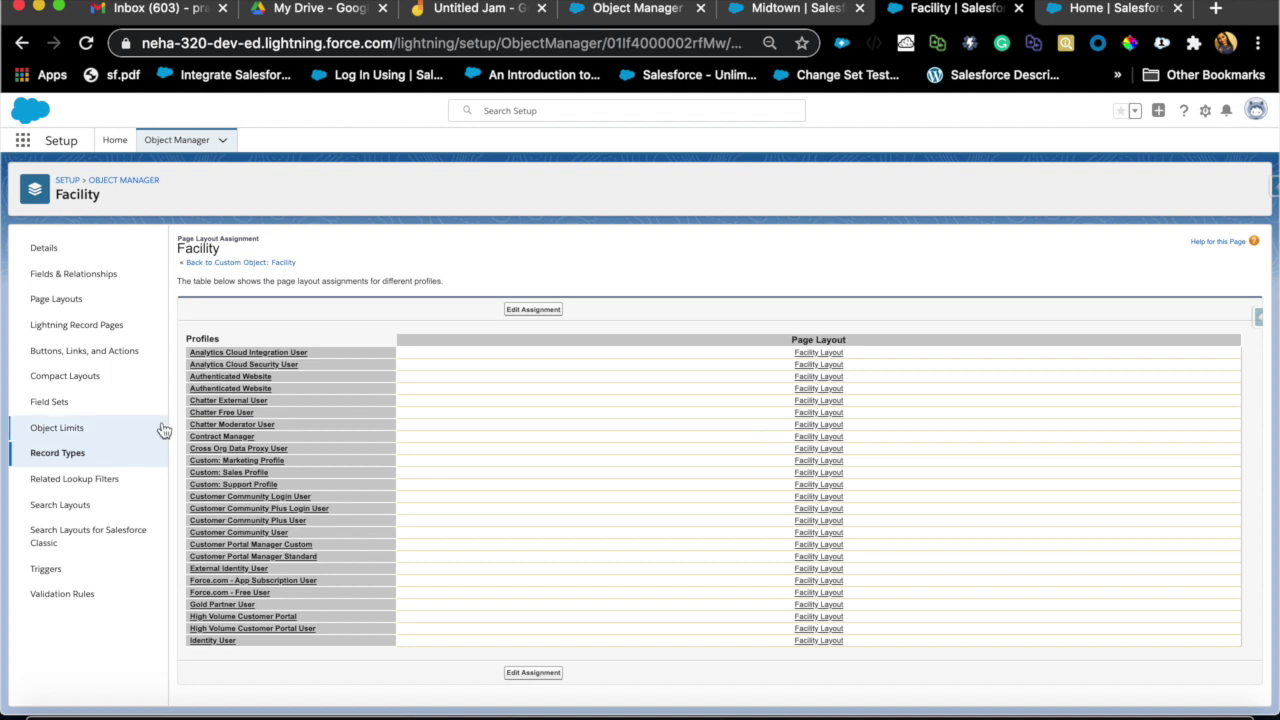
click(12, 453)
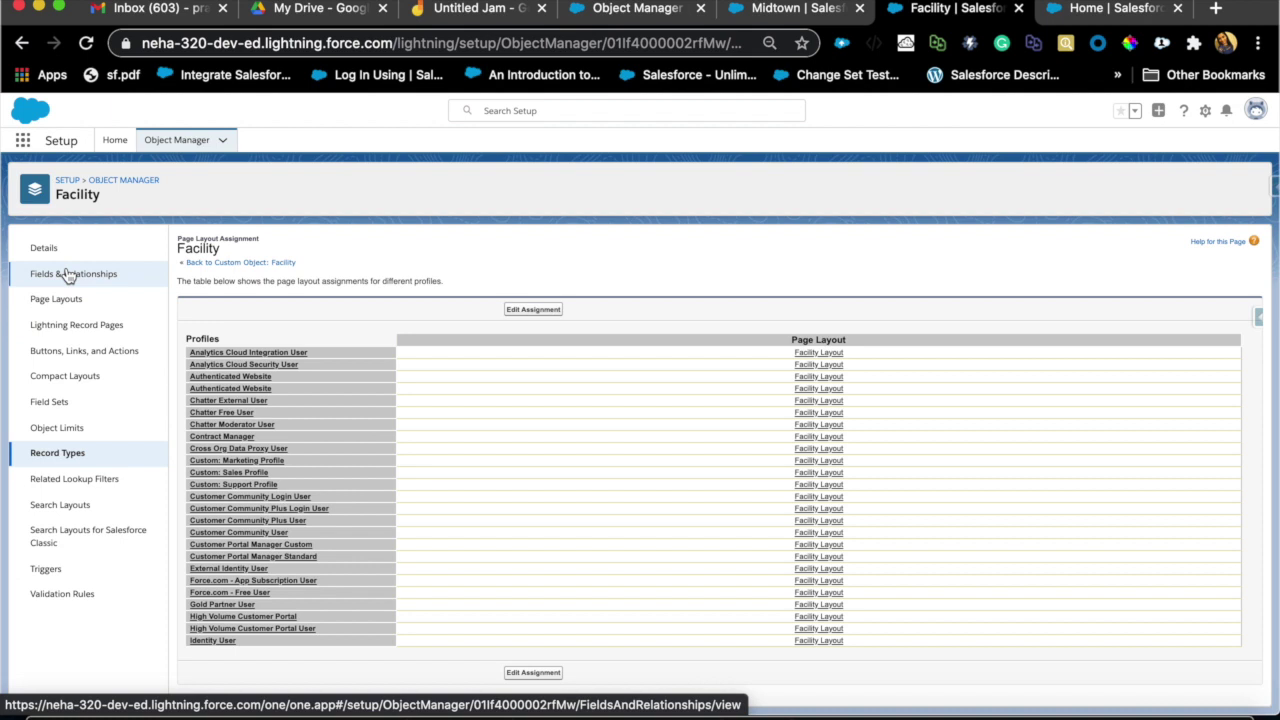
click(79, 457)
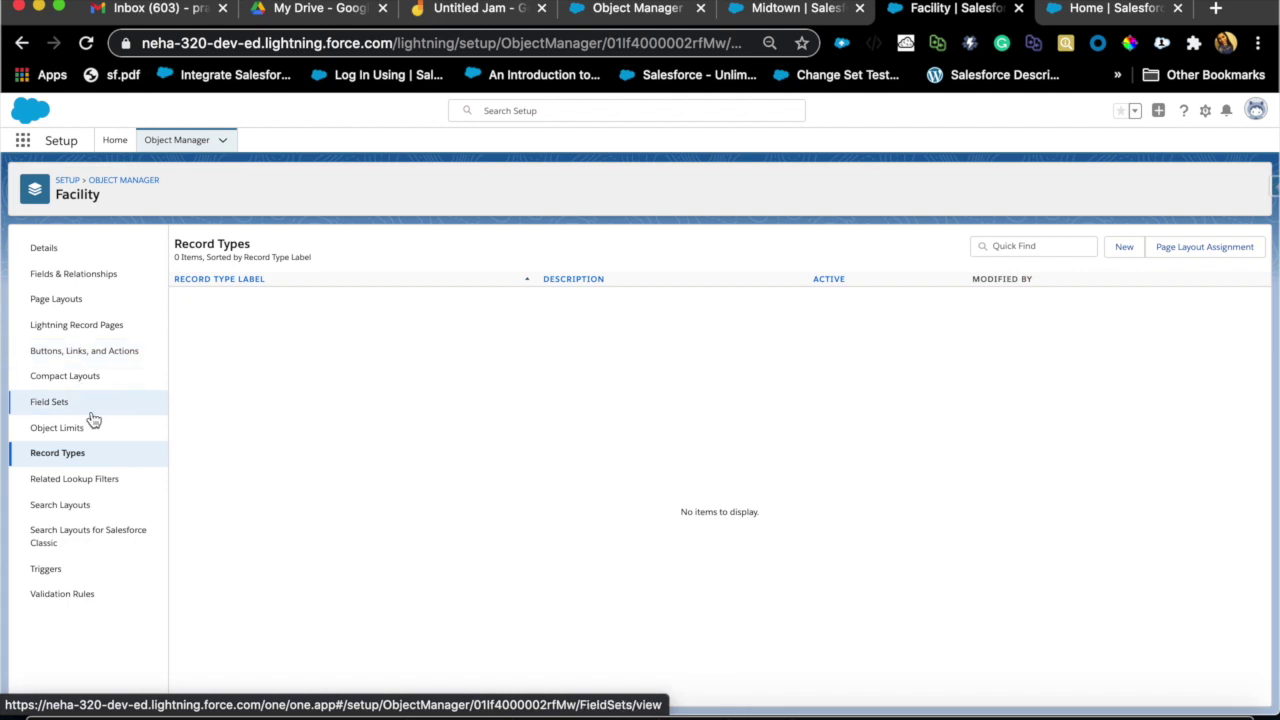
Check the Facility object's Lightning record pages and view the details of the Midtown facility record.
click(75, 325)
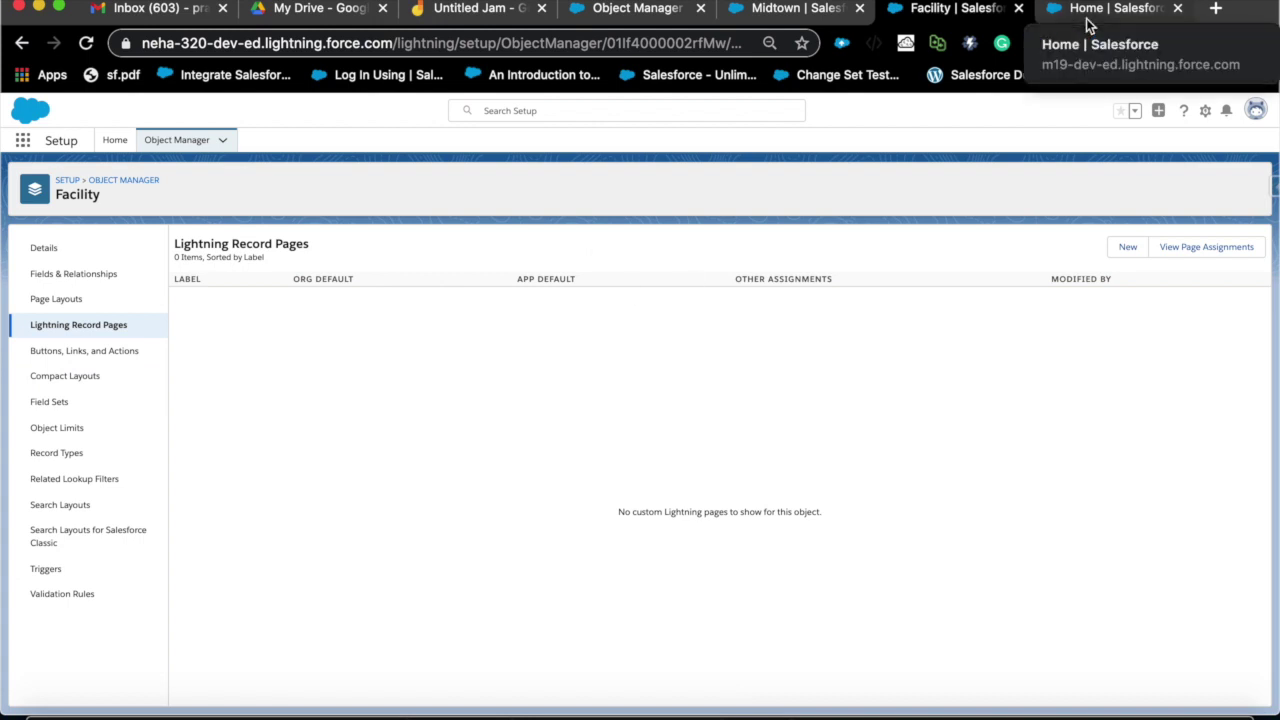
click(800, 10)
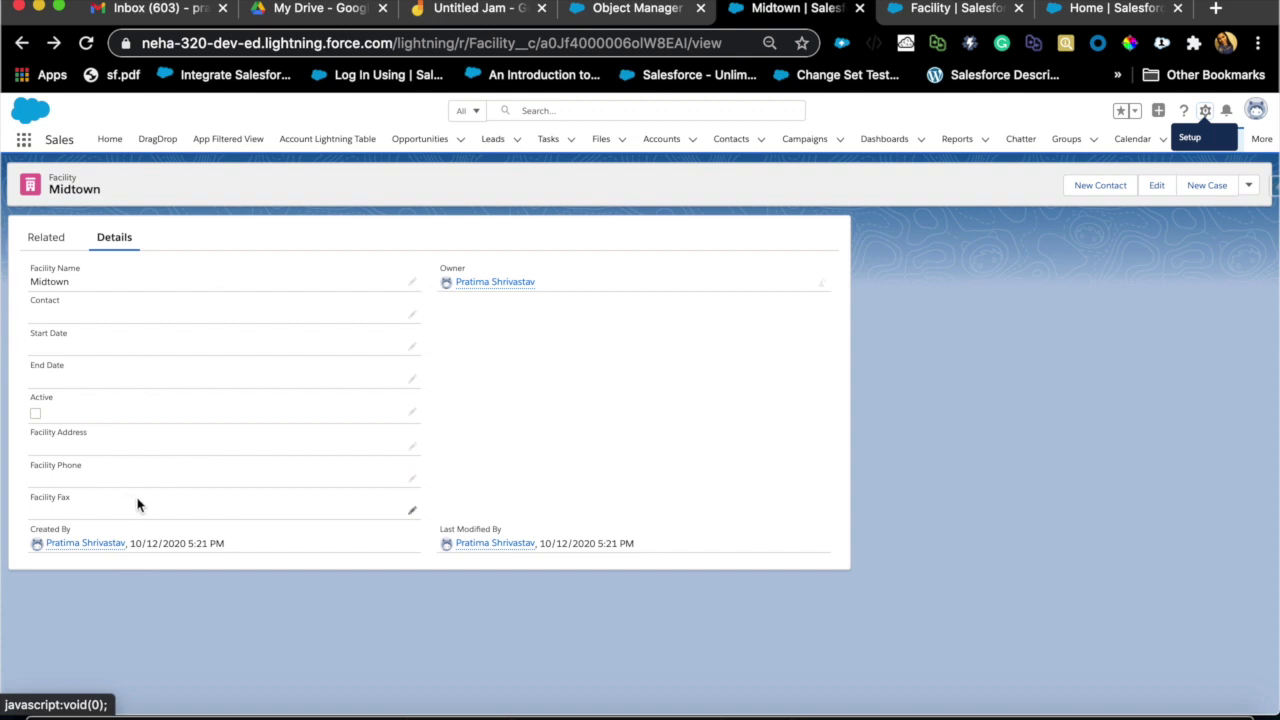
click(663, 20)
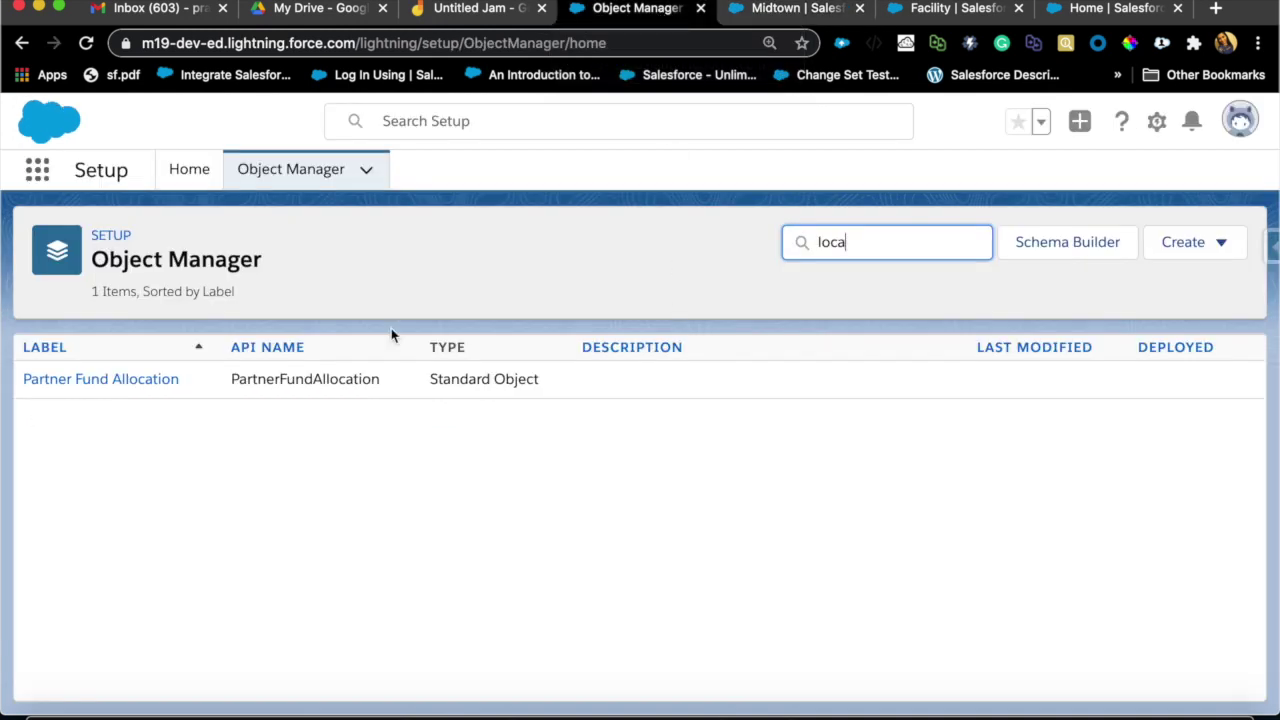
Start a new Lightning page of the Record Page type from the Facility object's Lightning record pages.
click(943, 14)
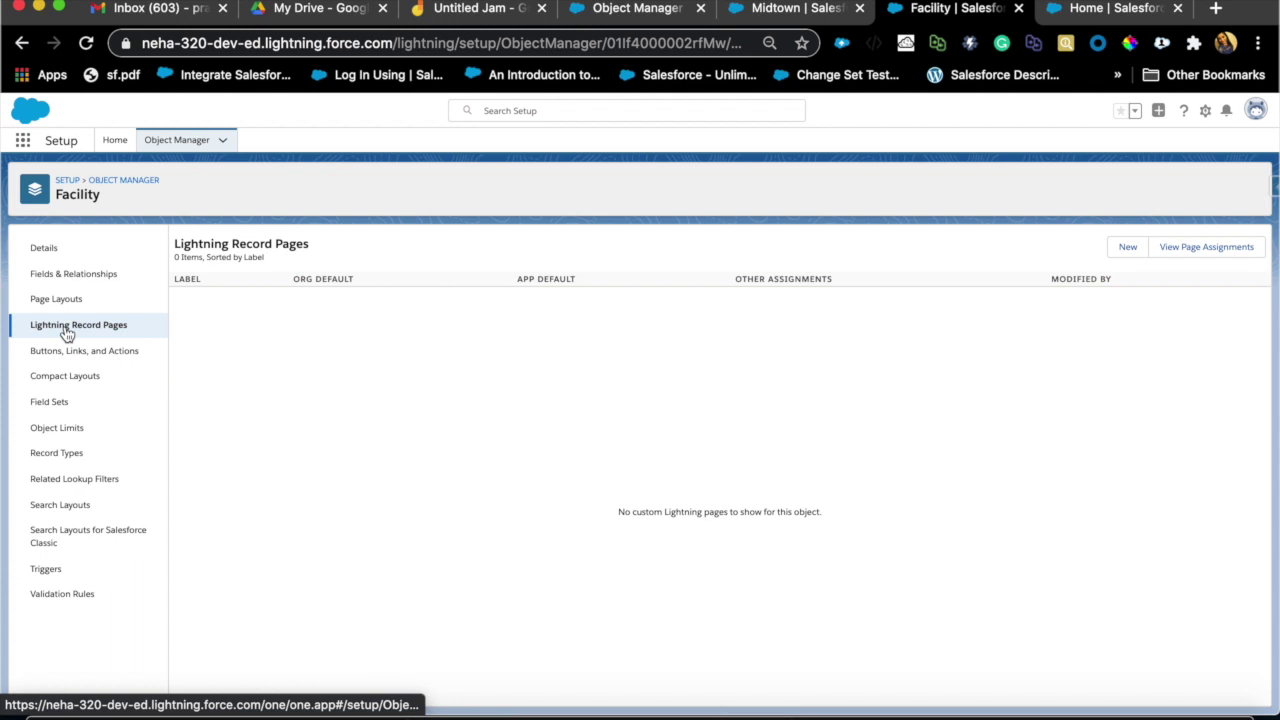
click(1132, 256)
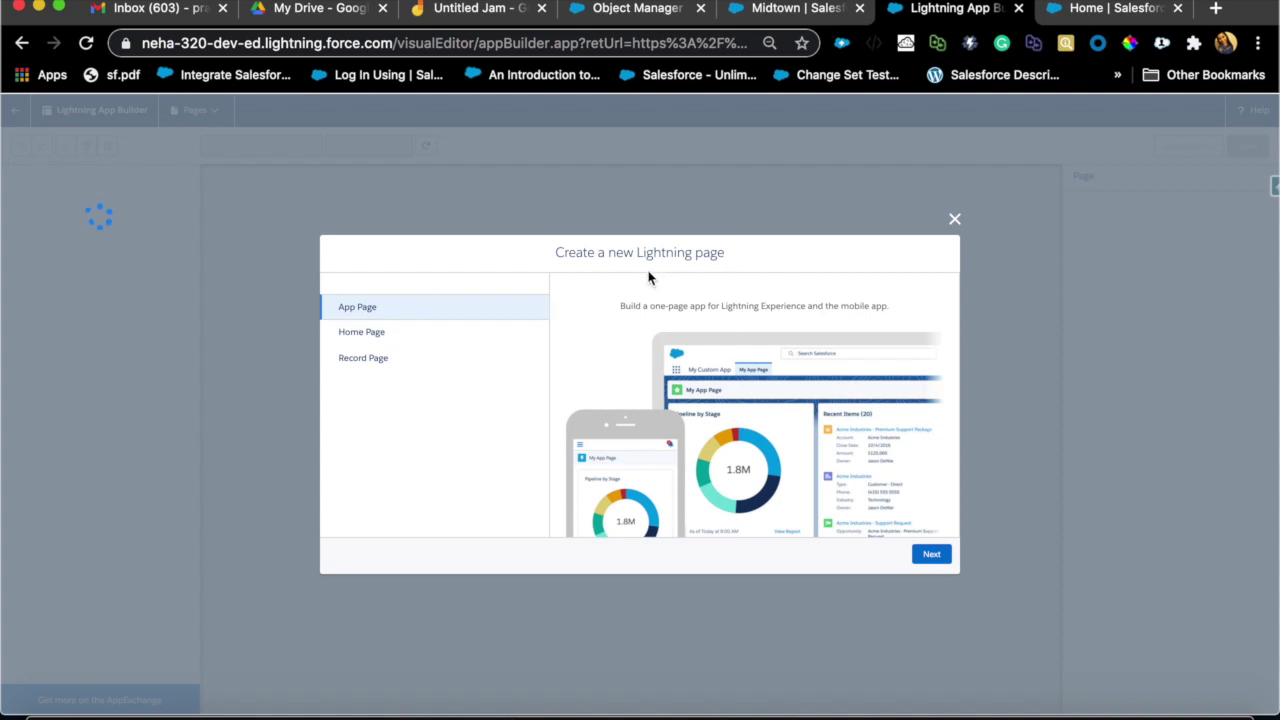
click(352, 368)
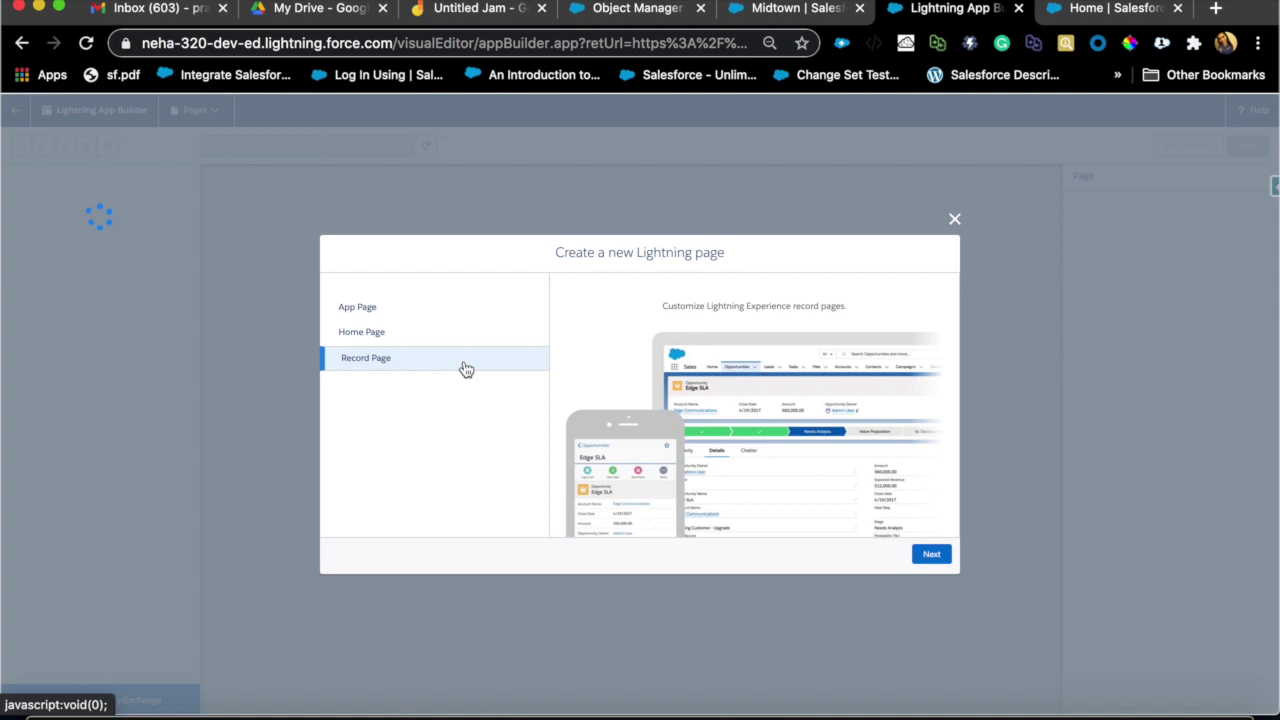
click(931, 555)
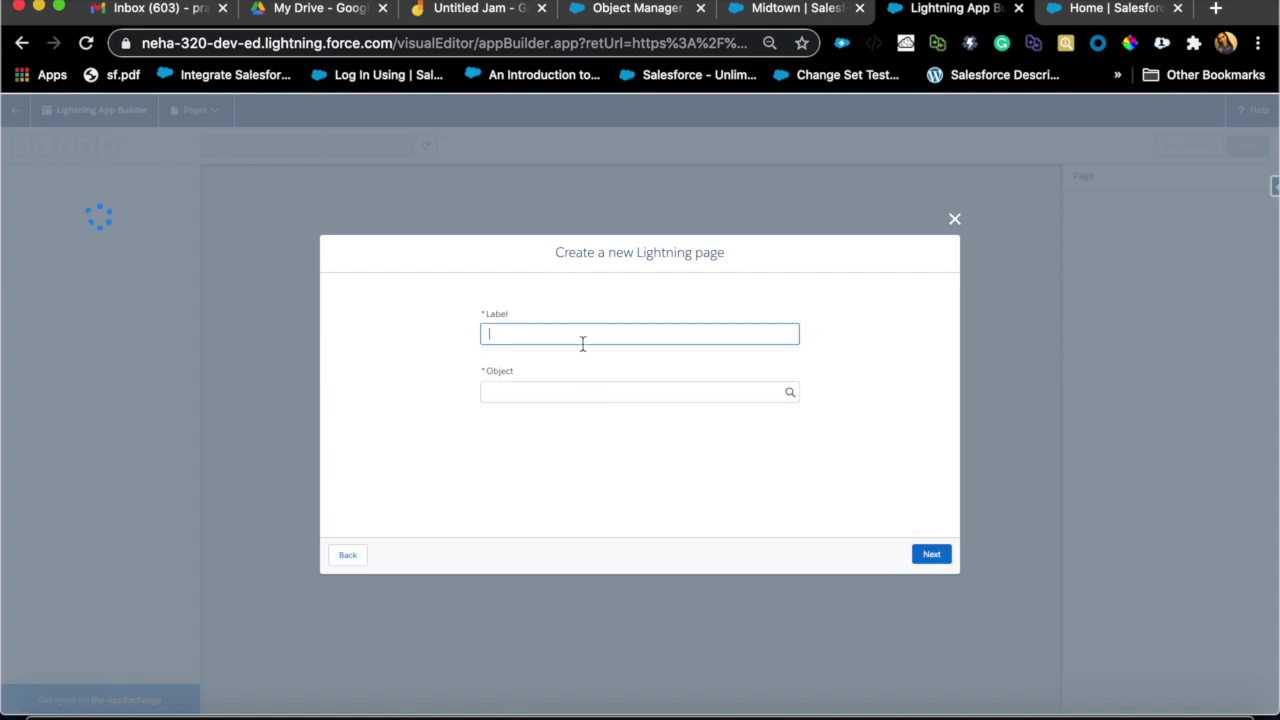
Set the new page's object to Facility and its label to Facility Record Page.
click(602, 386)
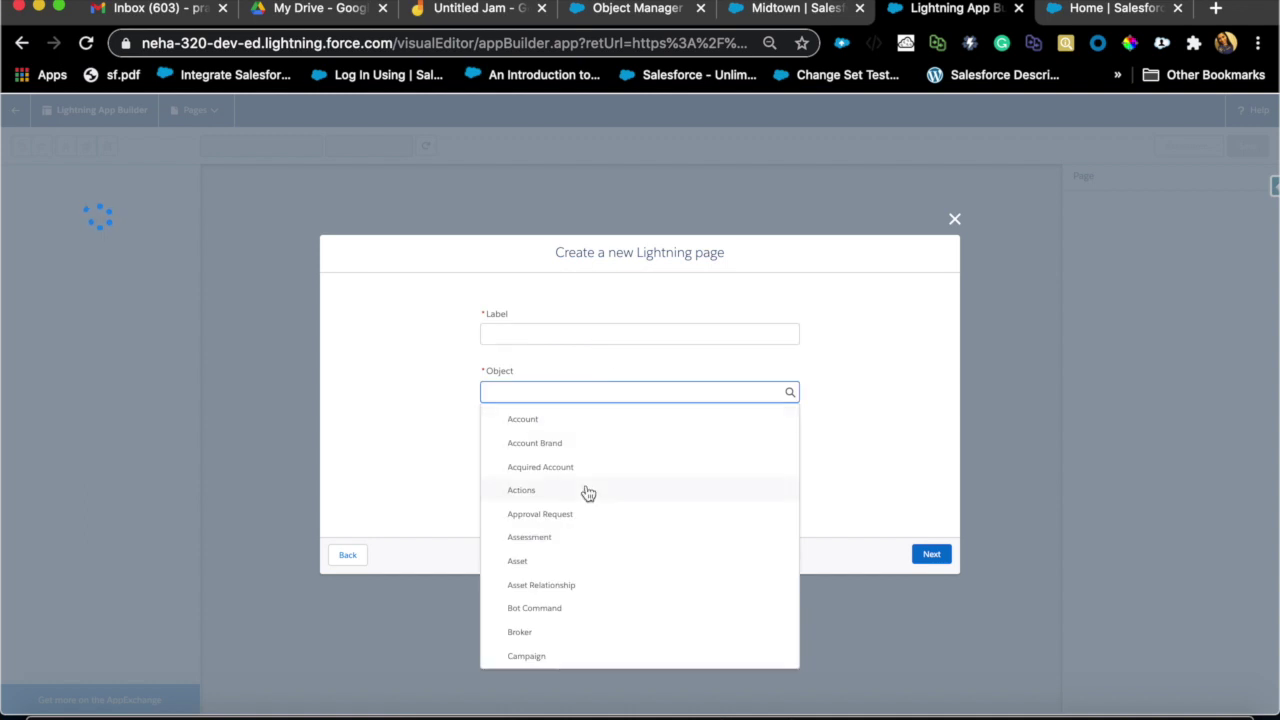
text(fac)
click(543, 442)
click(549, 342)
text(Facility Record Page)
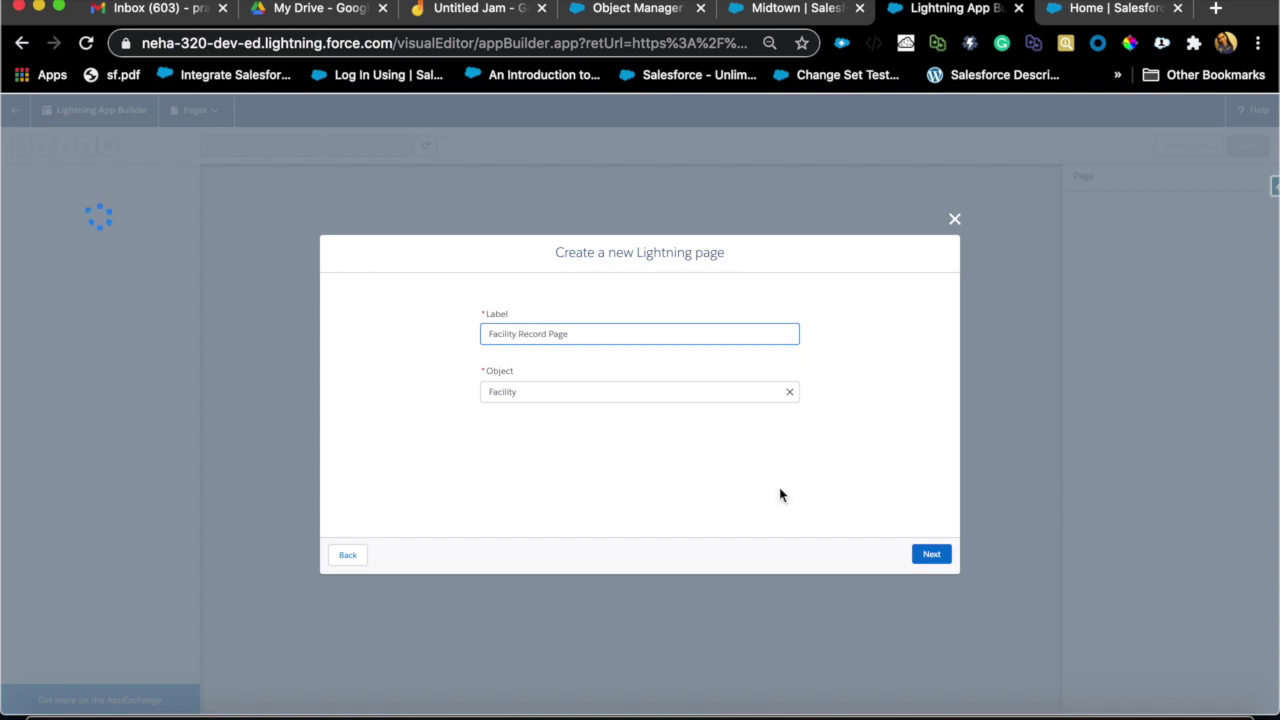
click(931, 556)
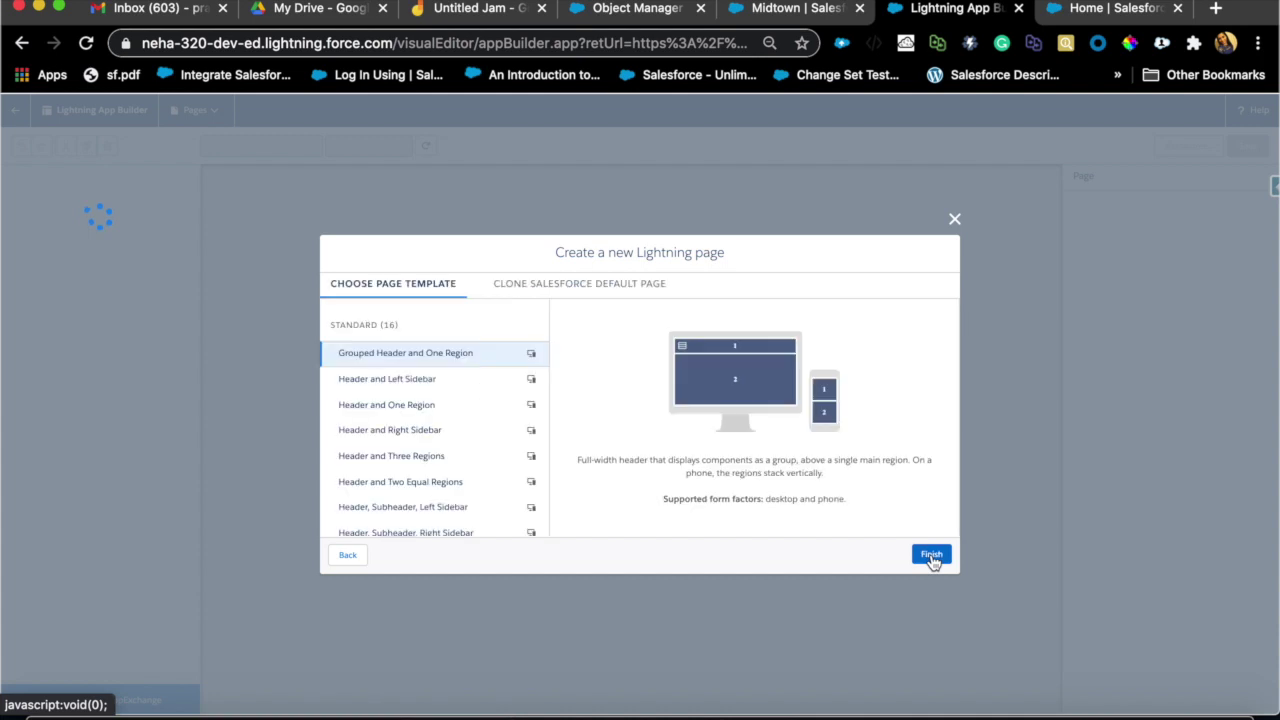
Compare the standard page templates, create the page with Header and Right Sidebar, and dismiss the builder's hint.
scroll(445, 452, down, 5)
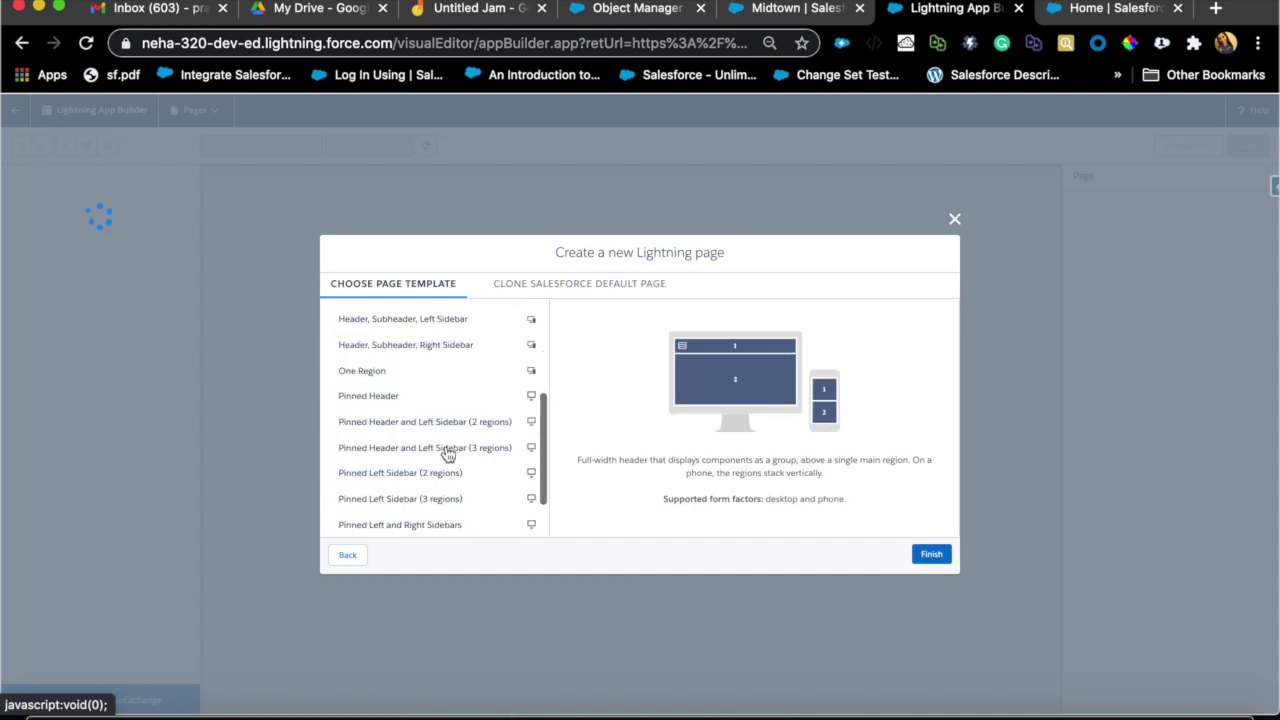
scroll(445, 452, up, 5)
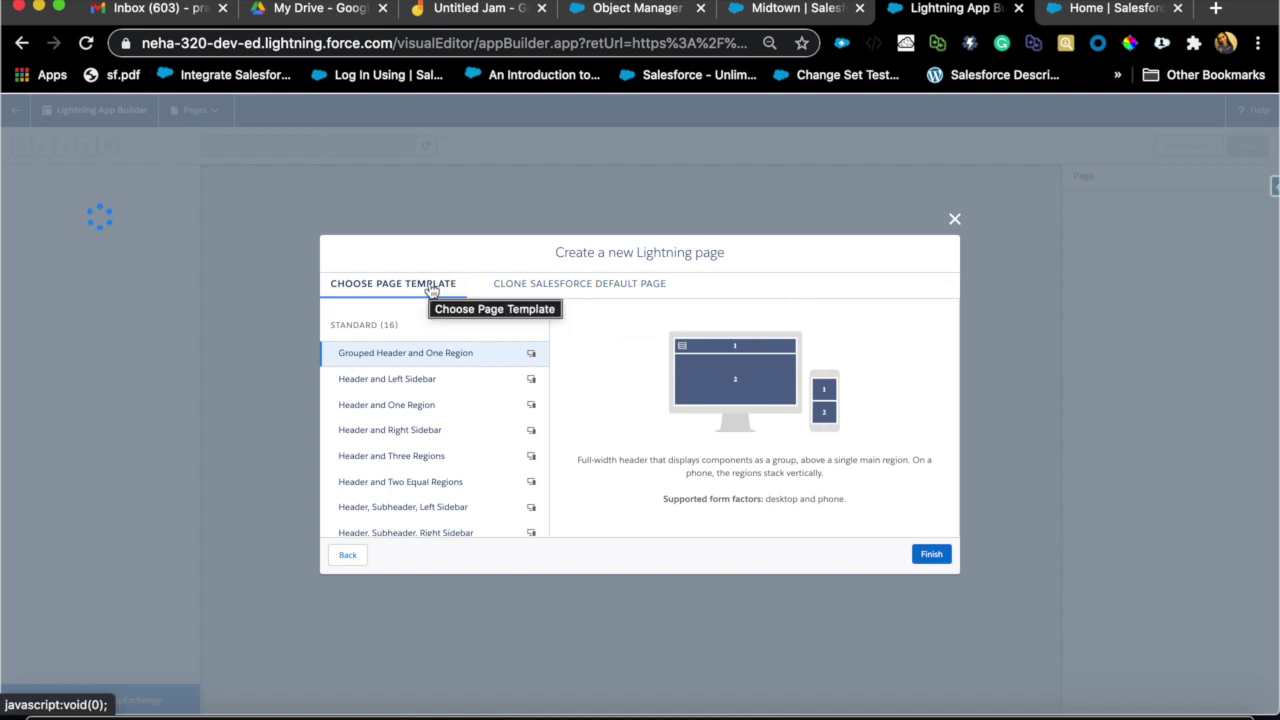
click(426, 386)
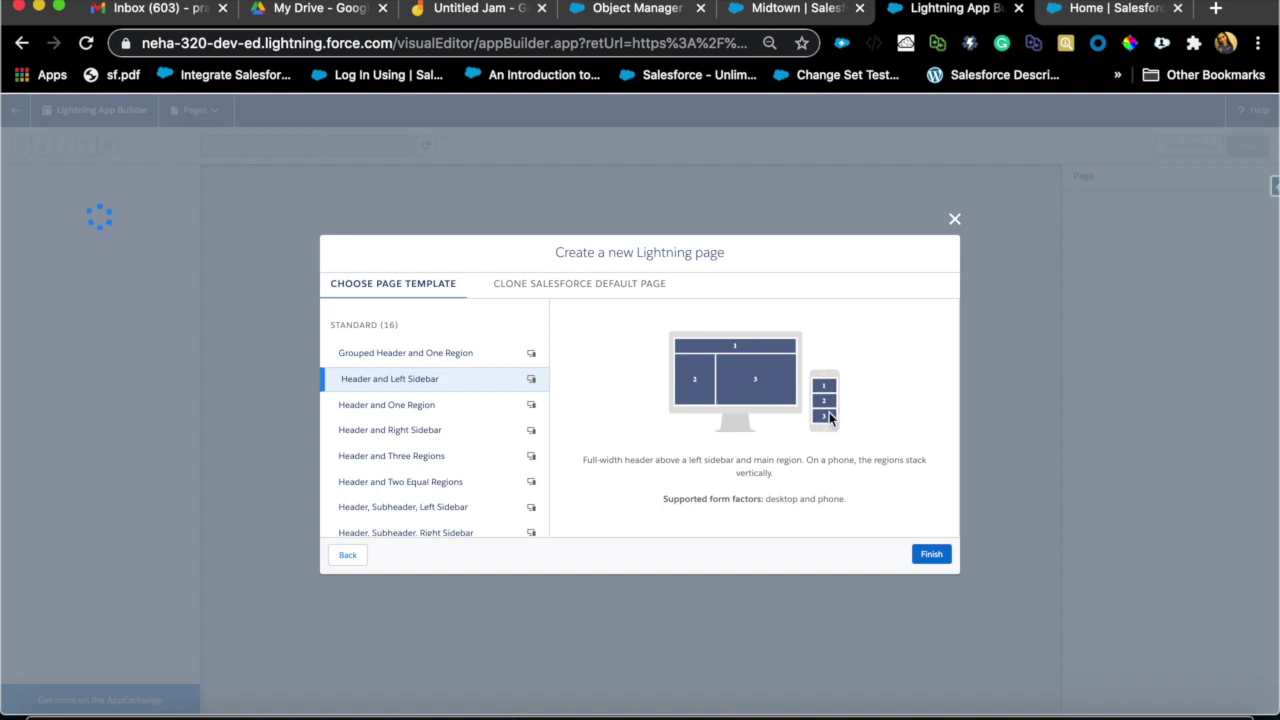
scroll(372, 505, down, 2)
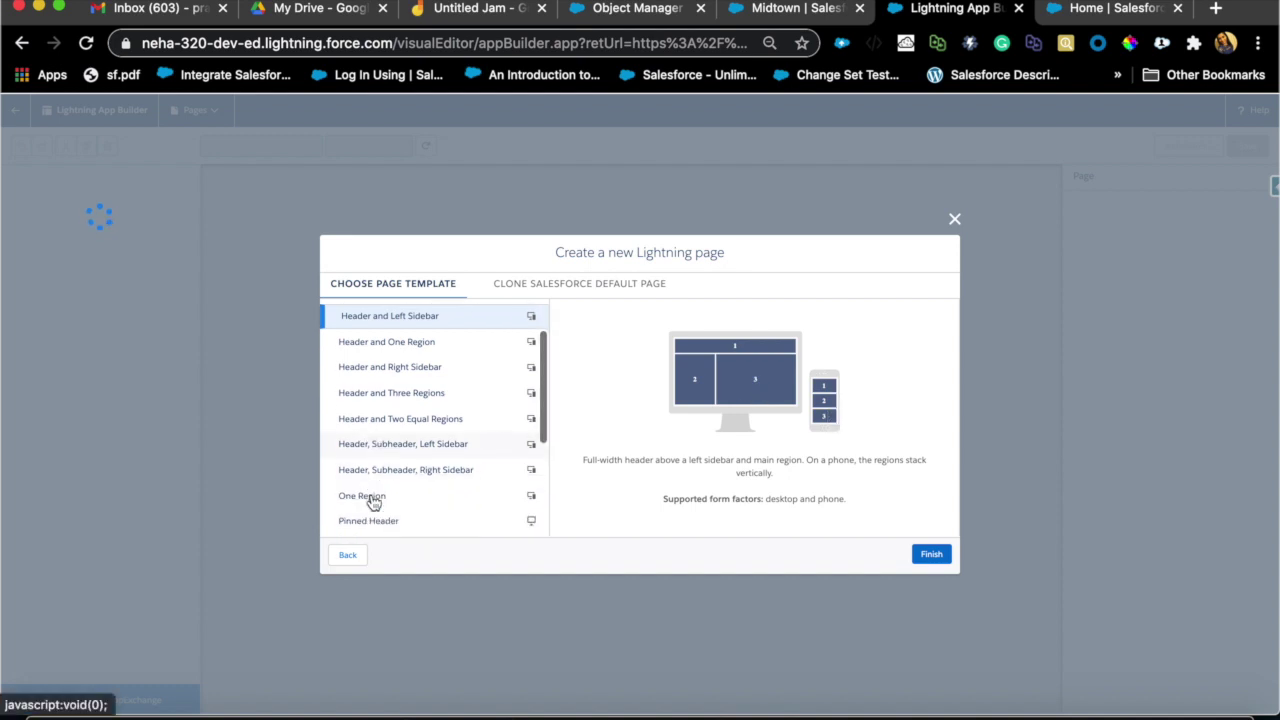
click(411, 404)
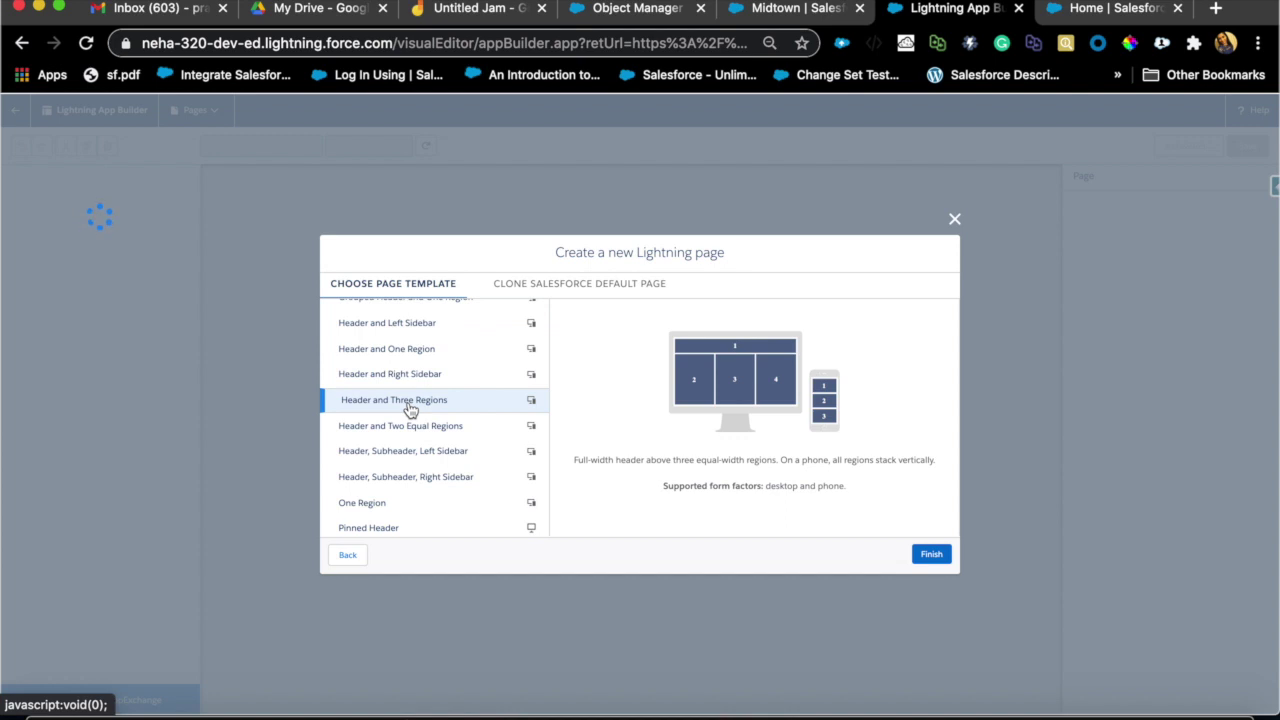
scroll(410, 410, up, 1)
click(405, 393)
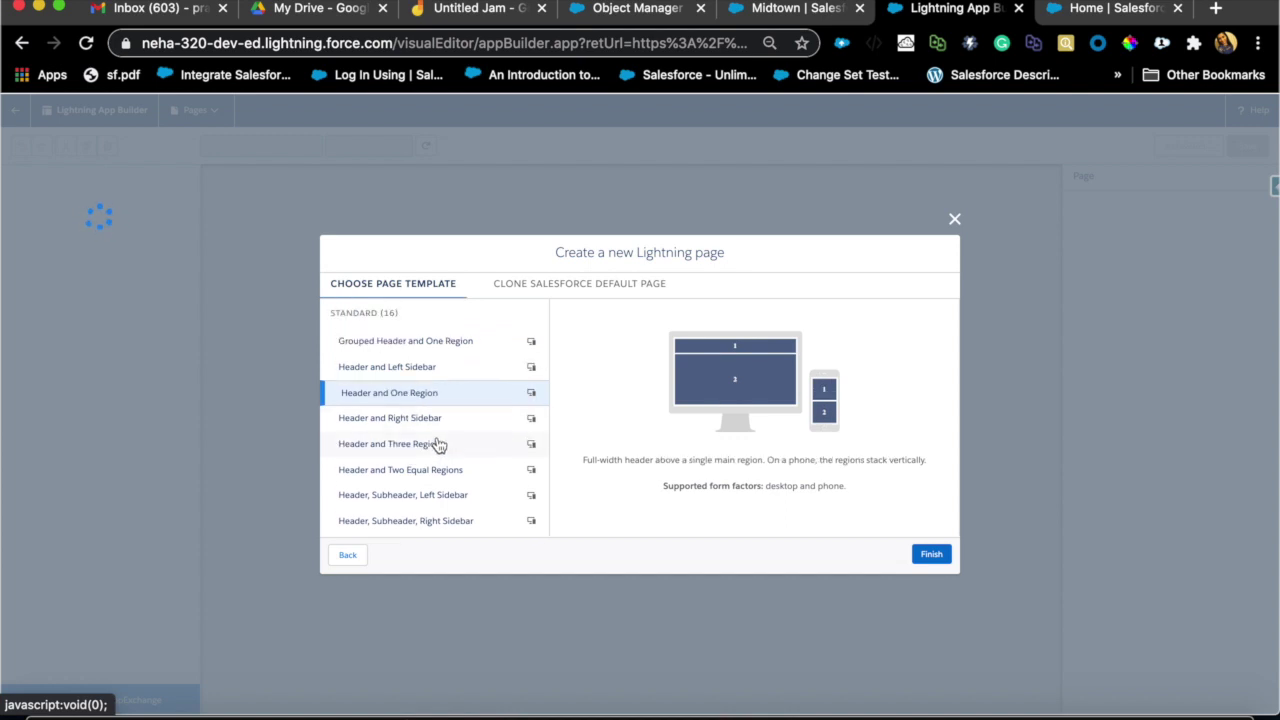
click(424, 426)
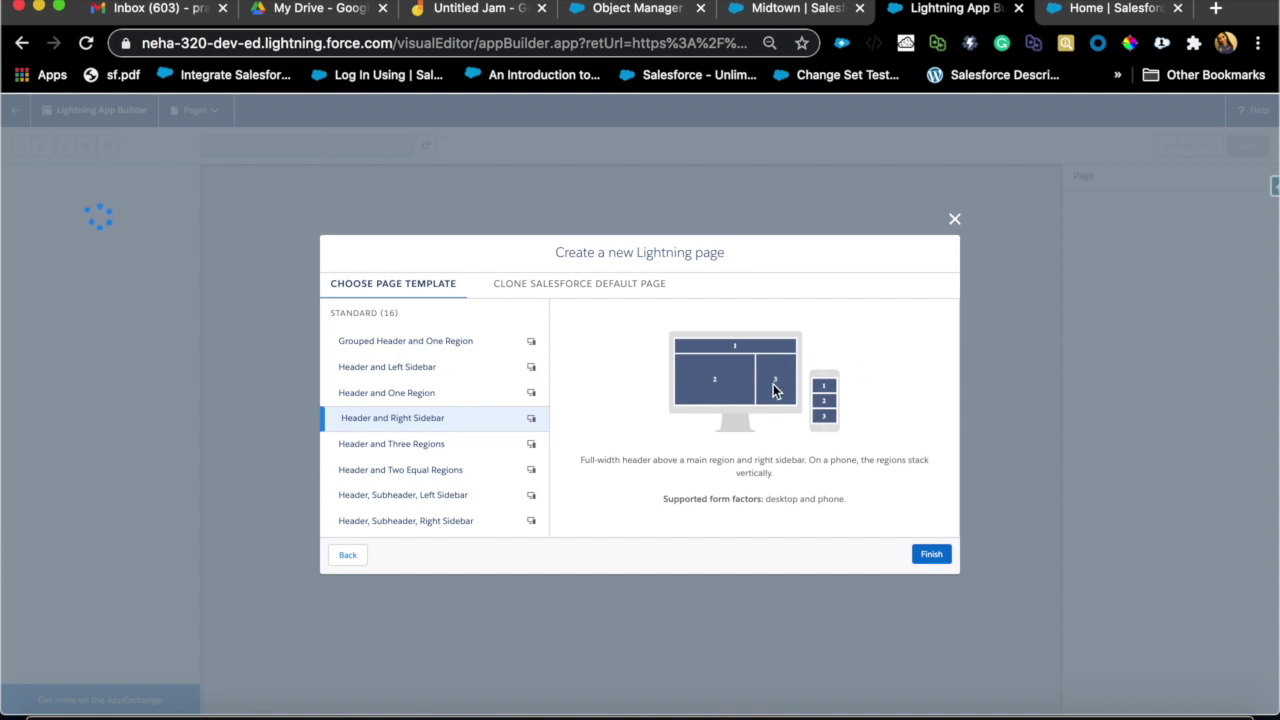
click(922, 556)
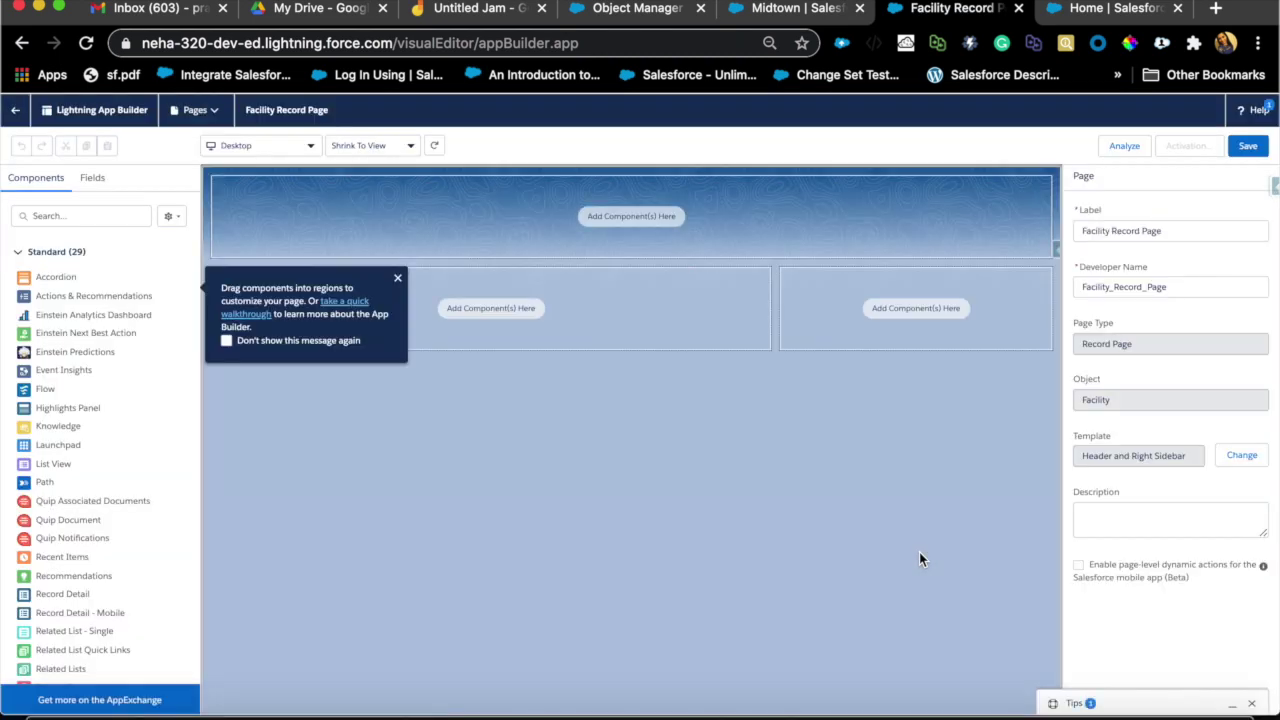
click(397, 279)
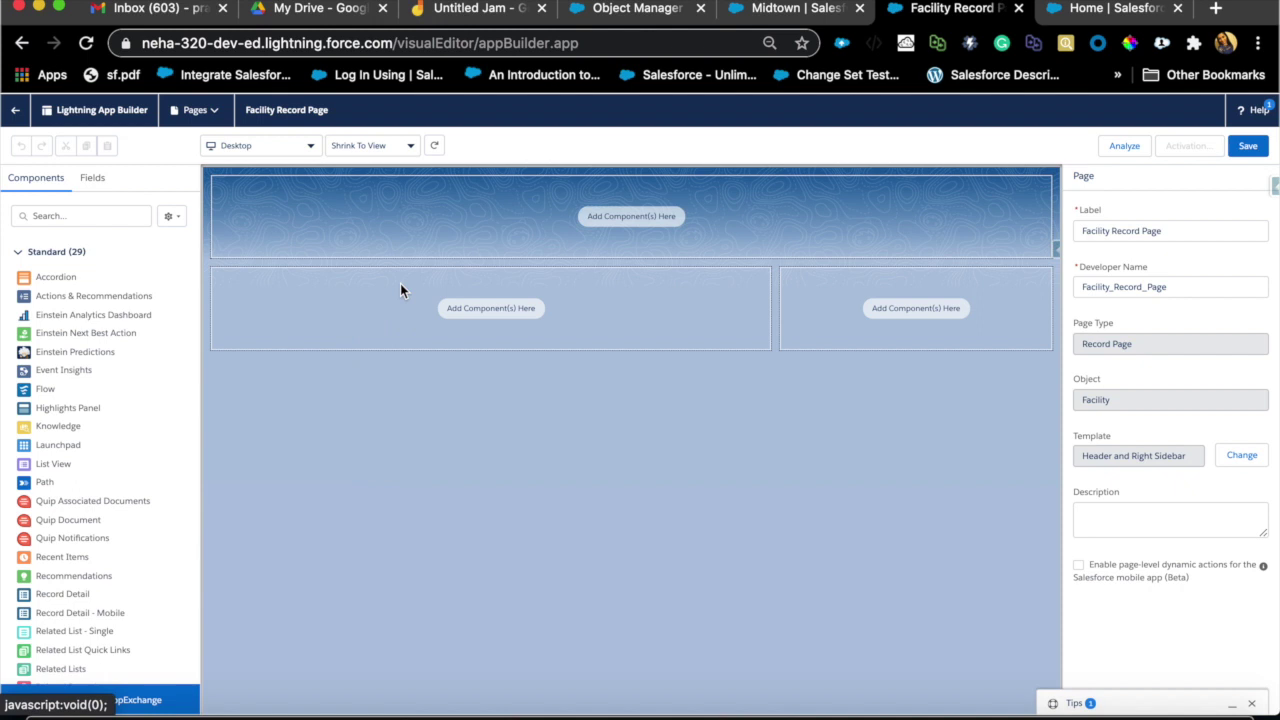
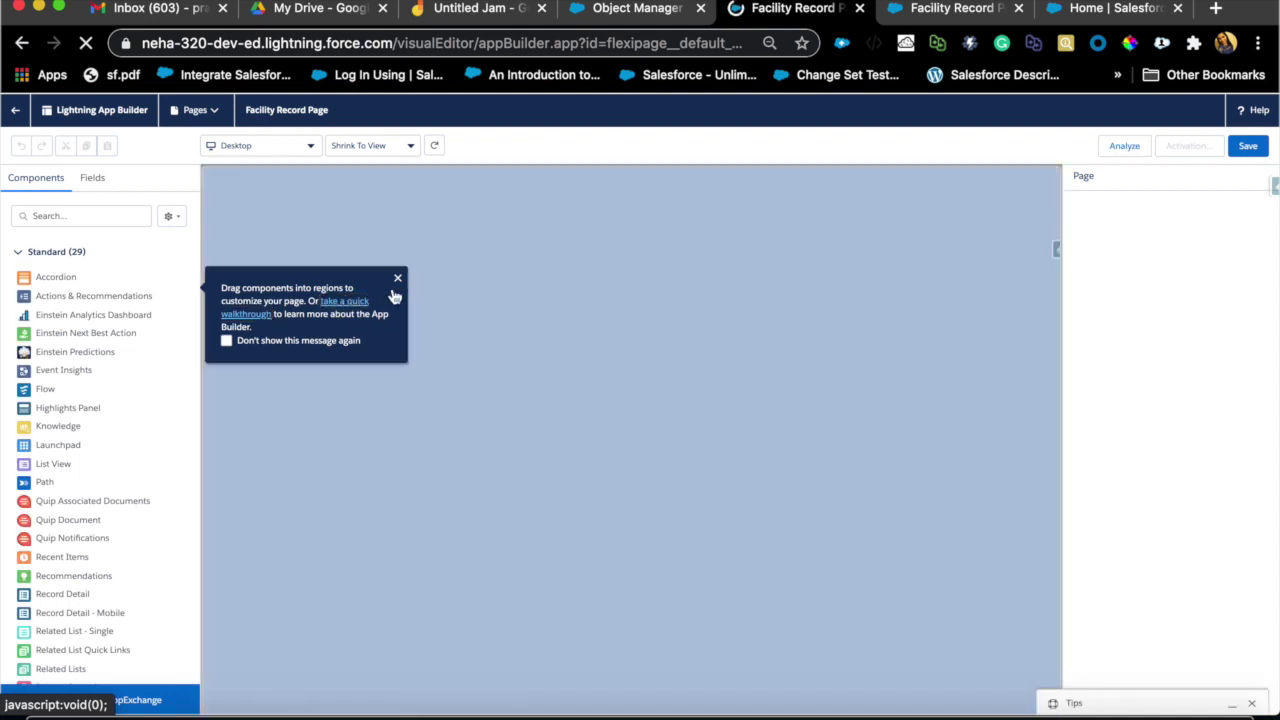
Change the page template to Header, Subheader, Right Sidebar, mapping the header, main region and right sidebar to their same-named regions.
click(398, 282)
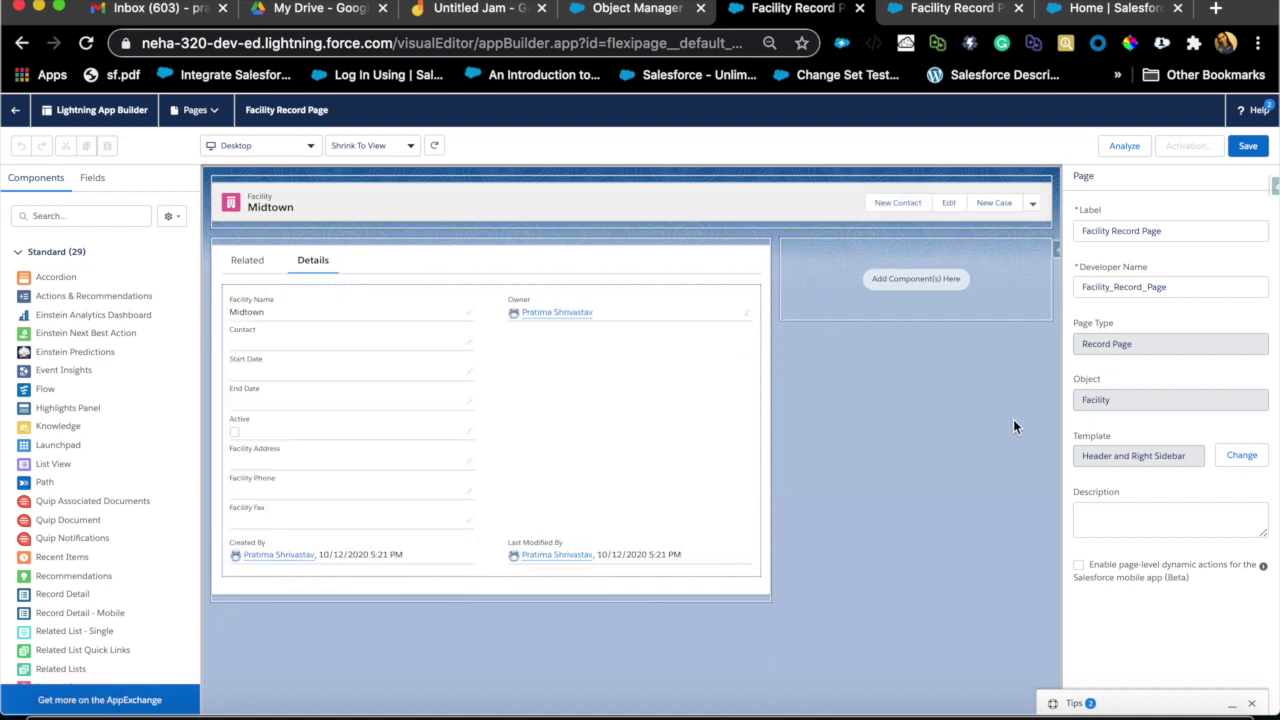
click(1258, 458)
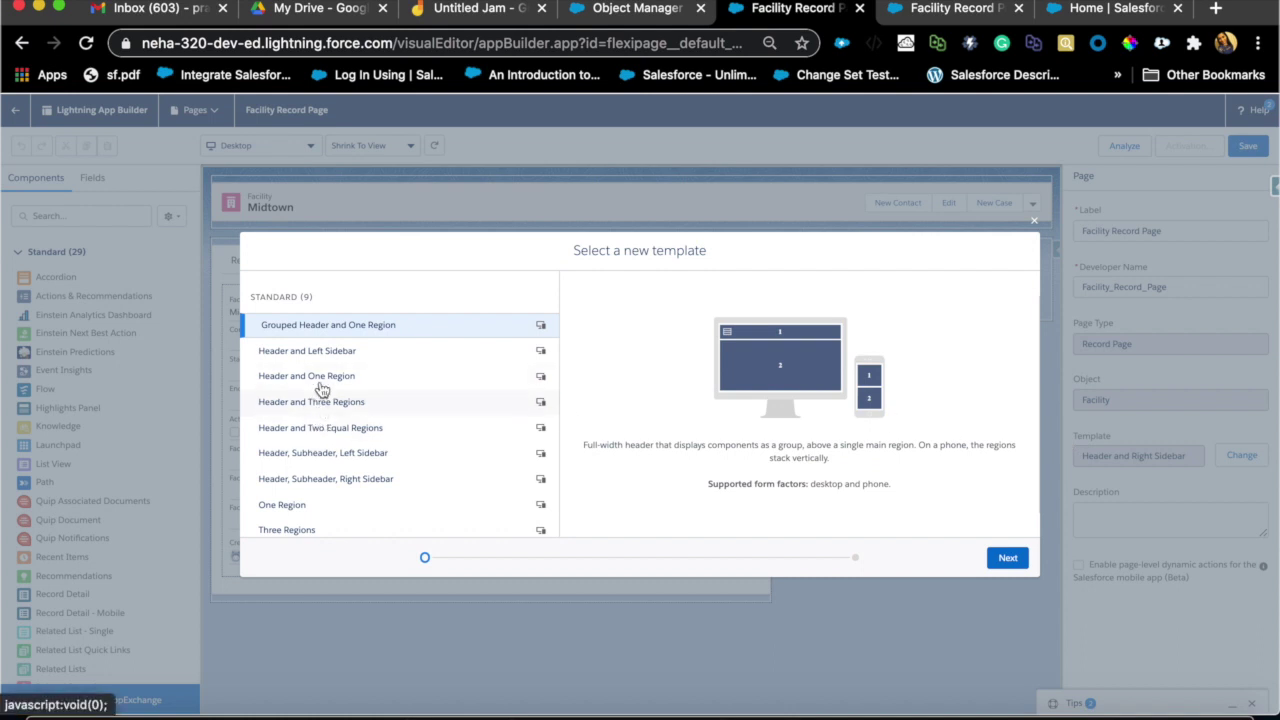
key(Down)
scroll(335, 390, down, 1)
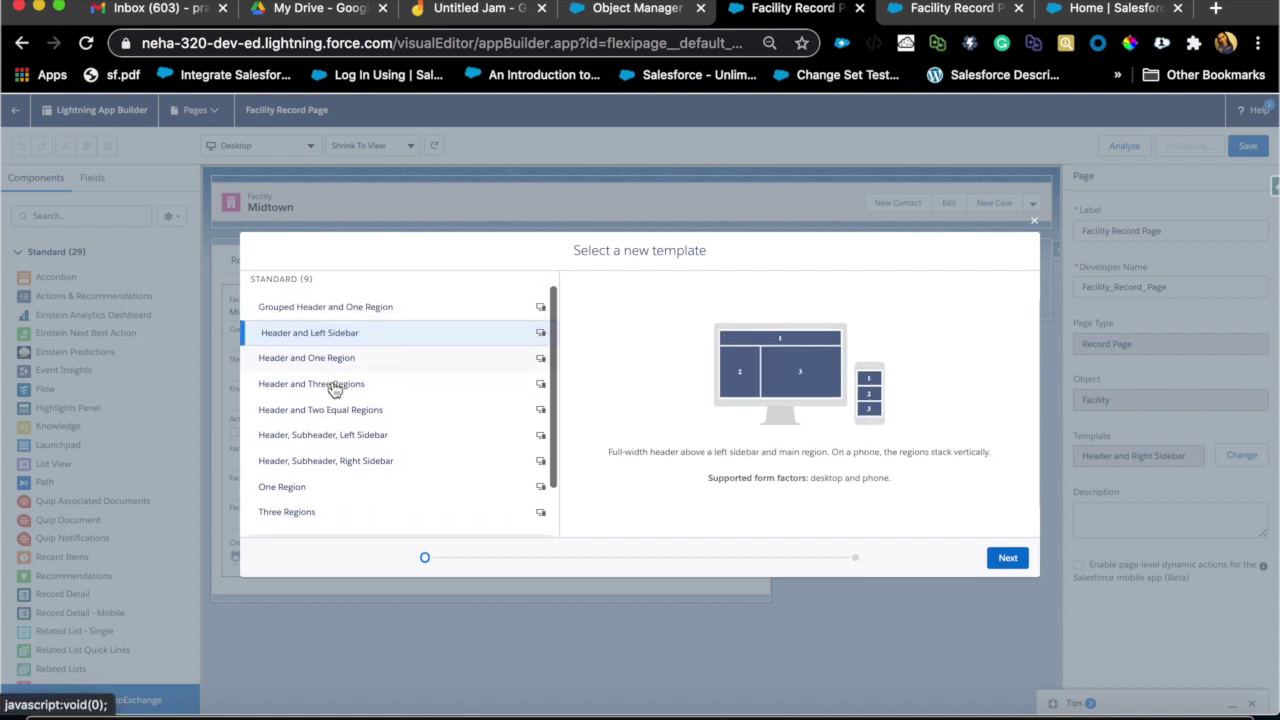
click(342, 466)
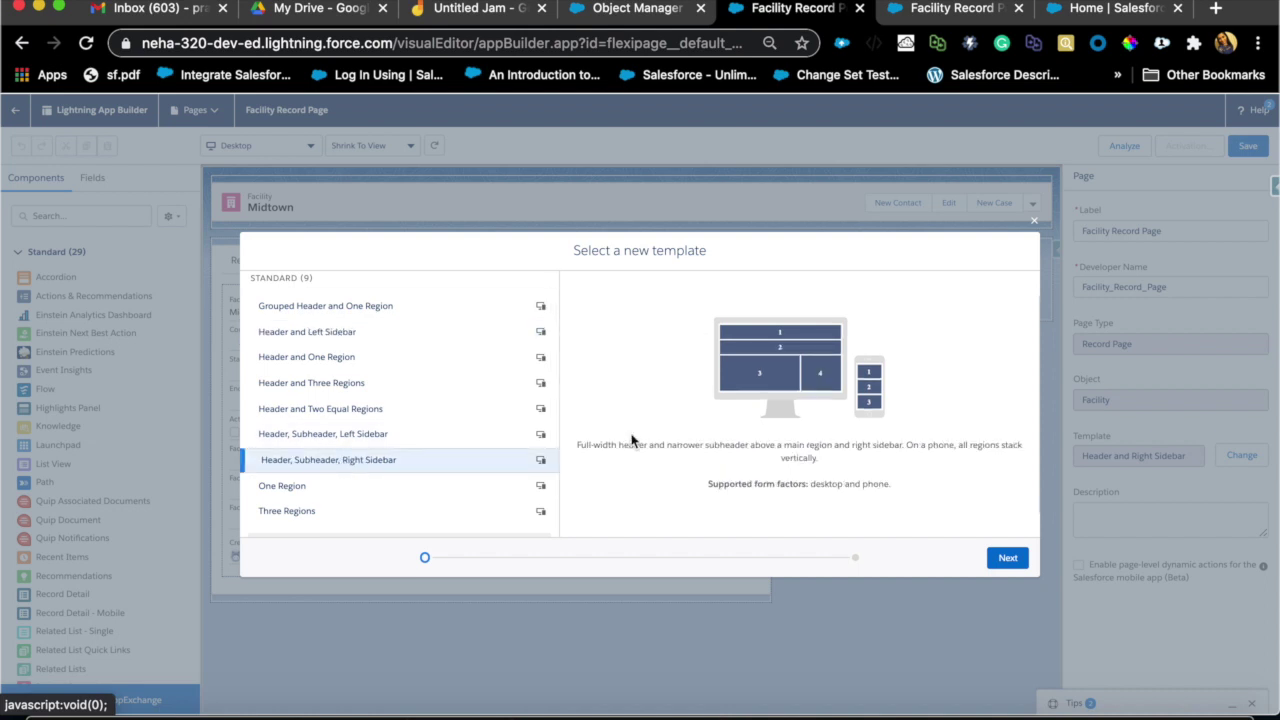
click(1007, 558)
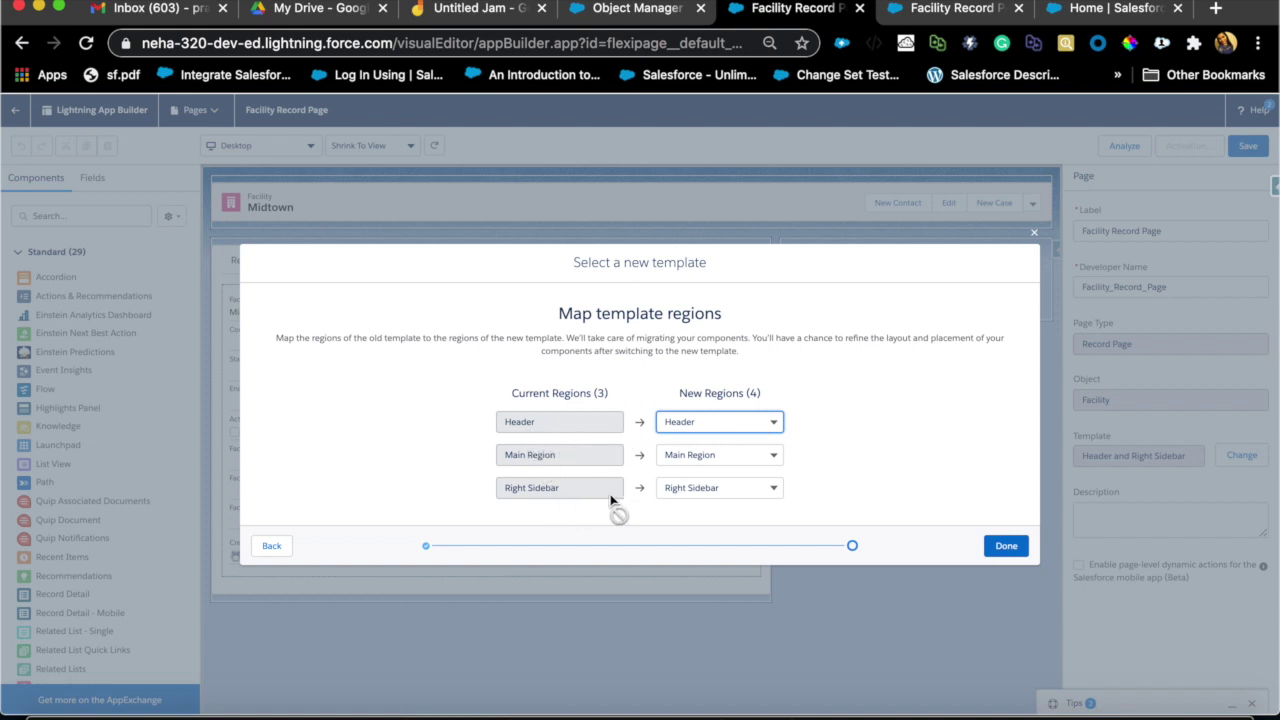
click(746, 453)
click(932, 453)
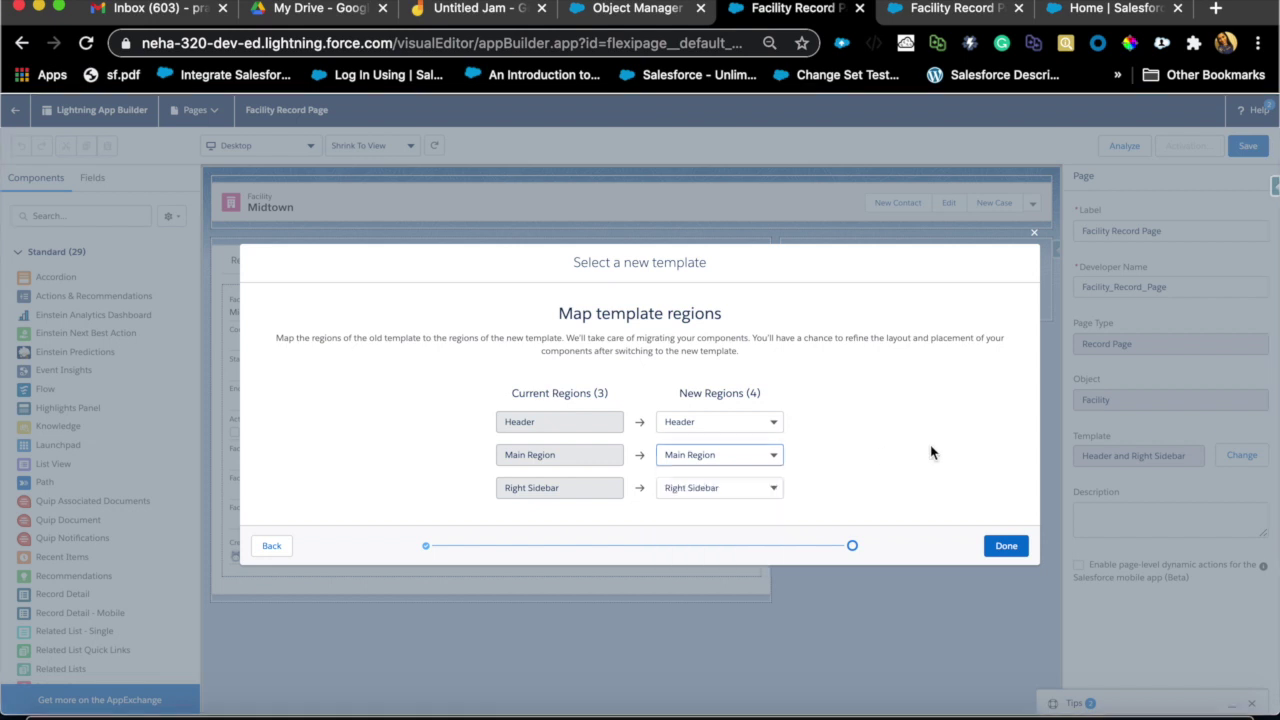
click(1006, 546)
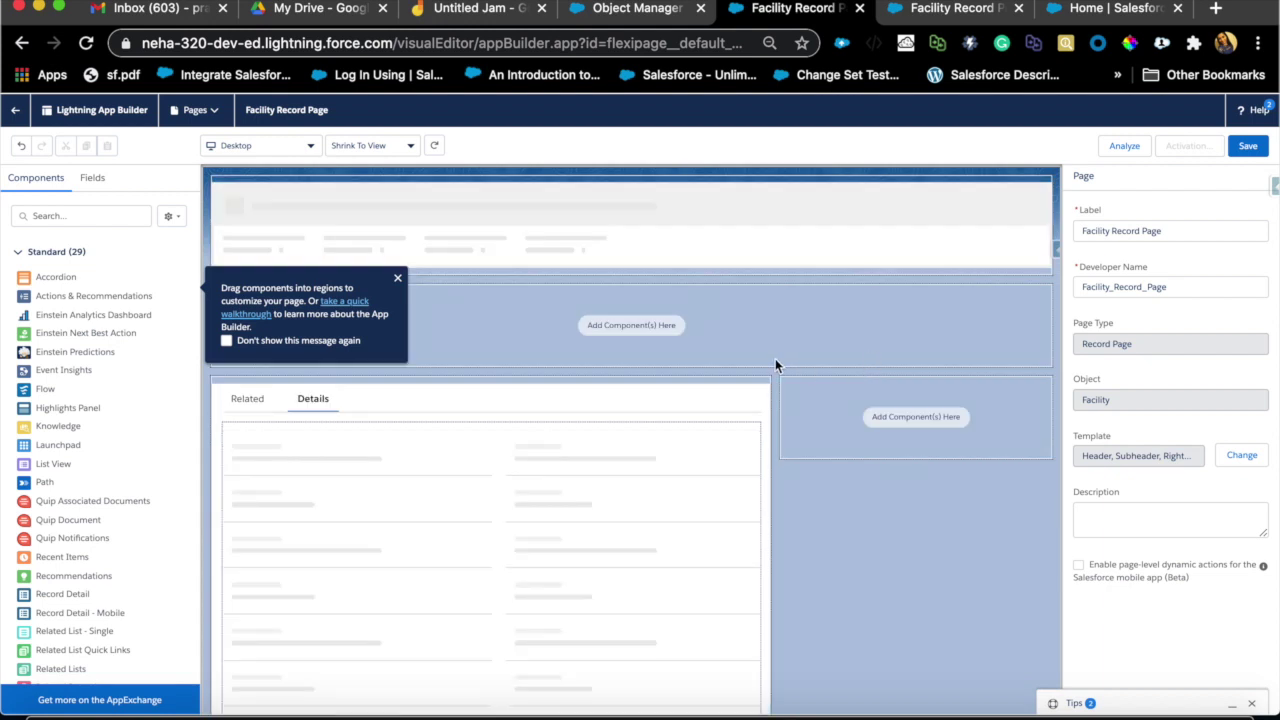
click(397, 278)
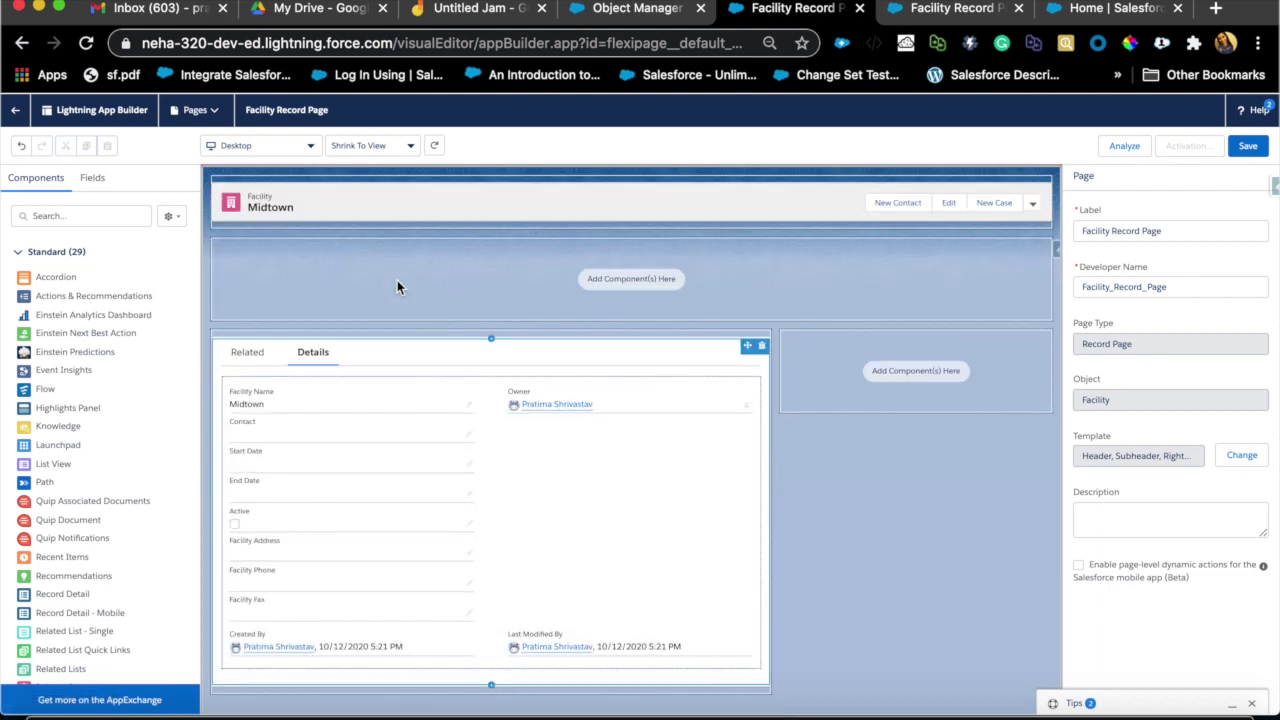
Move the Contact Facilities related lists component from the Related tab into the right sidebar and remove the Related tab.
click(415, 425)
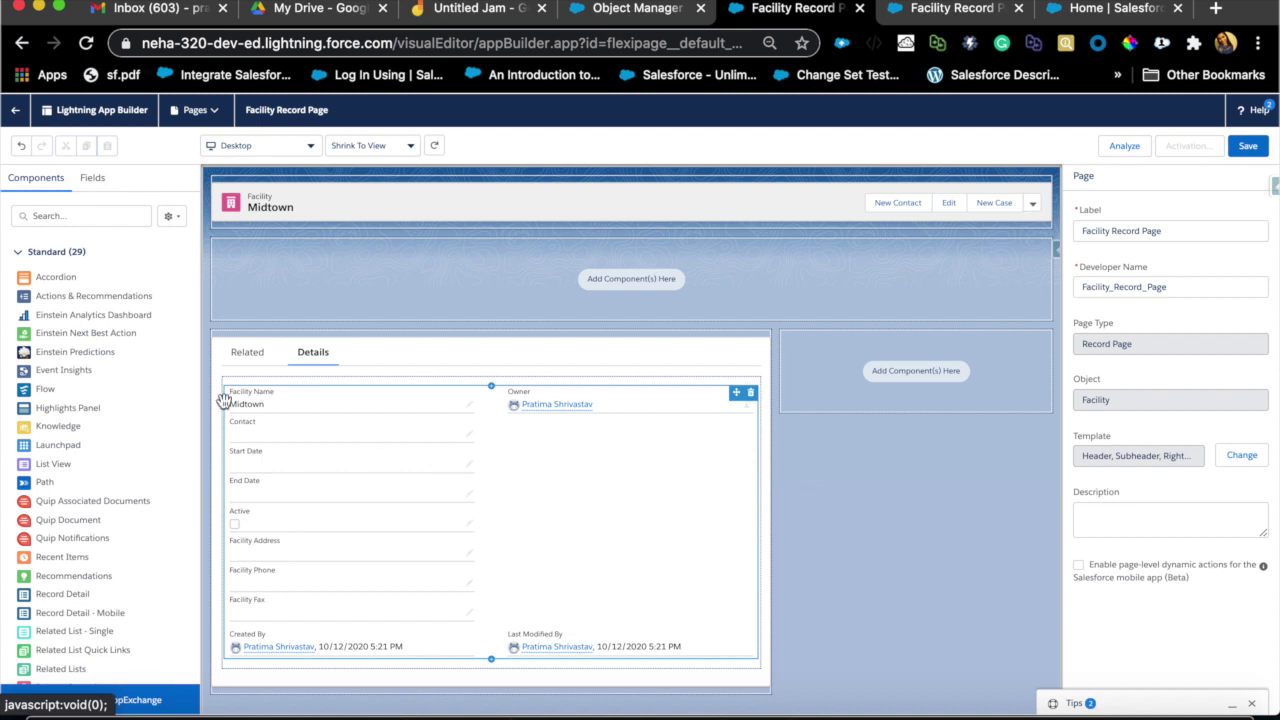
click(289, 368)
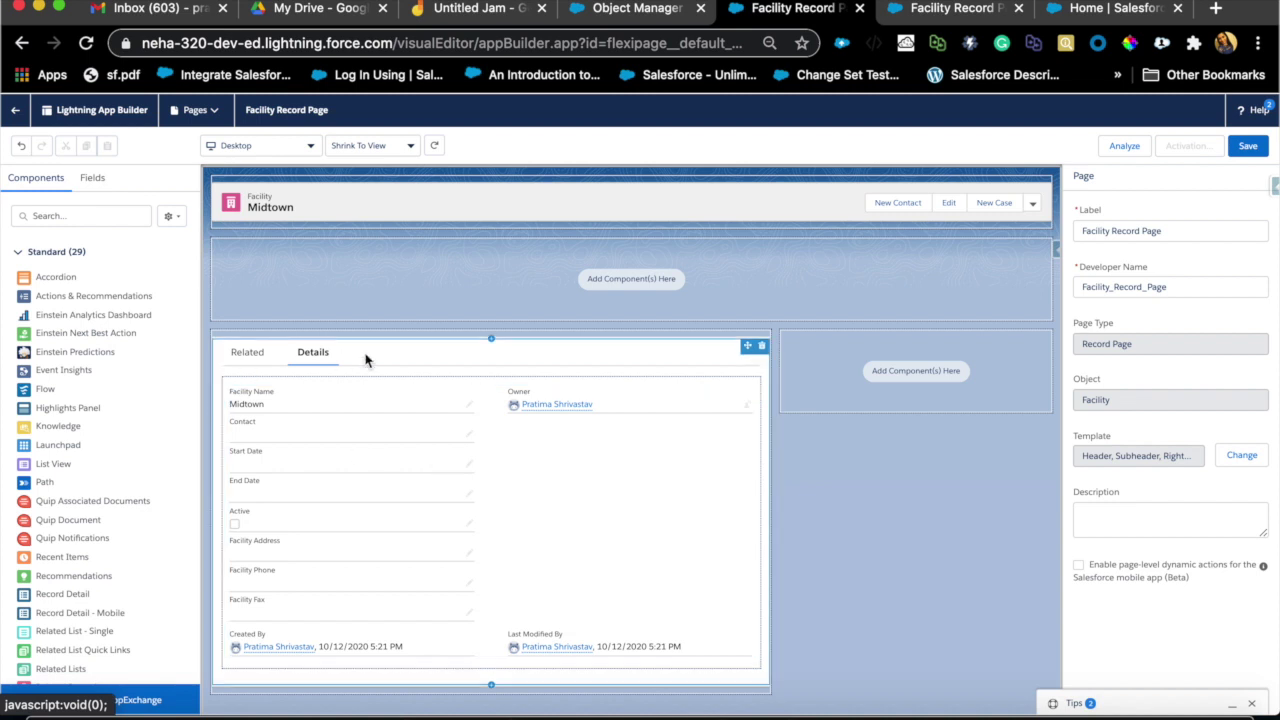
click(255, 357)
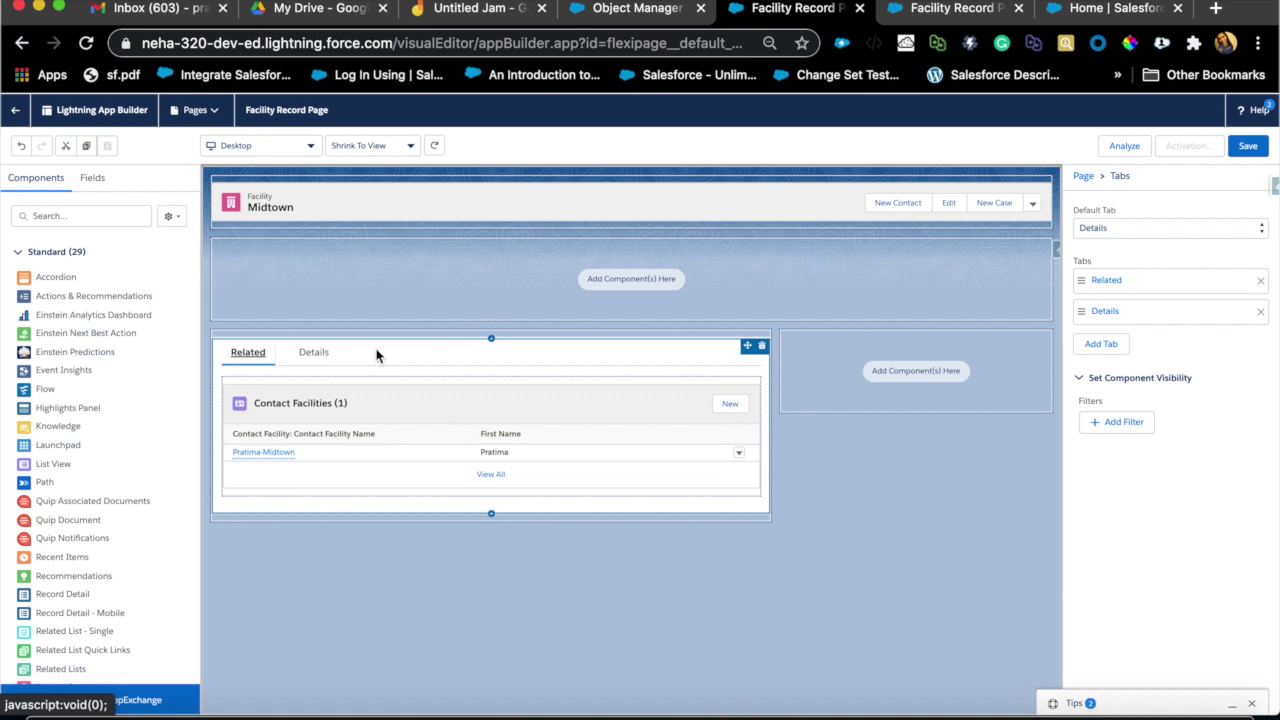
drag(276, 462, 930, 362)
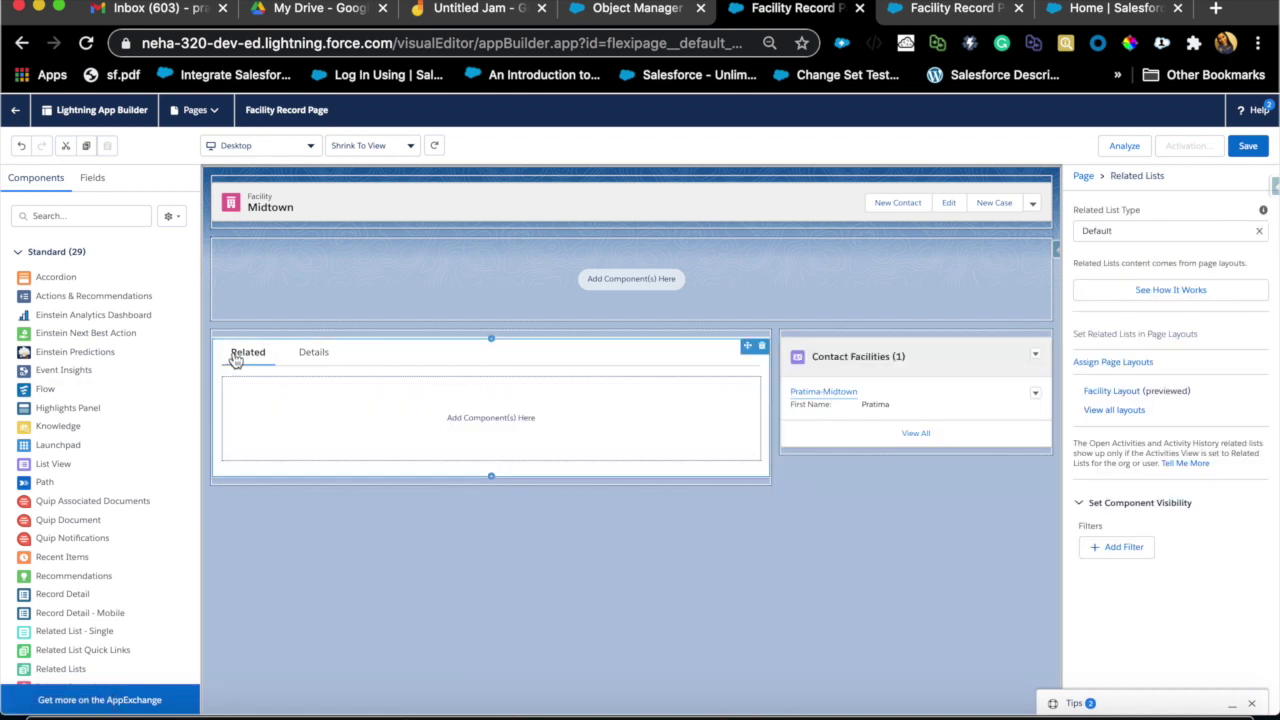
click(549, 355)
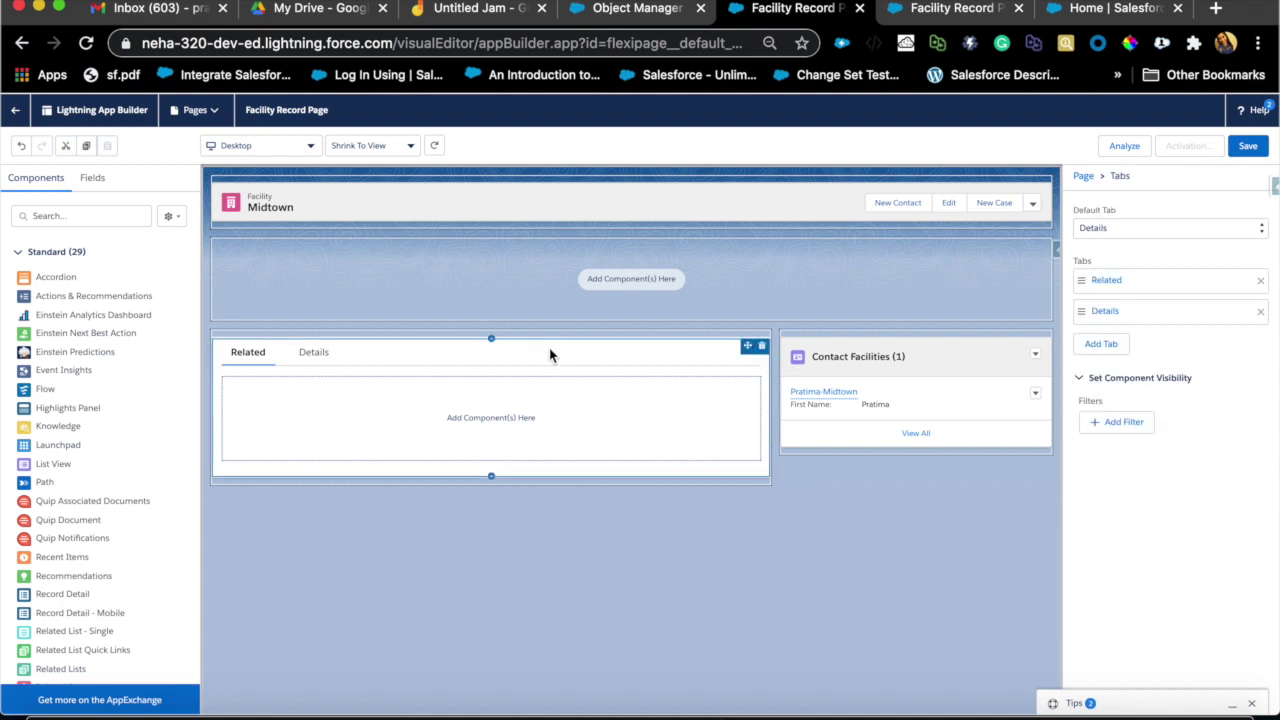
click(1260, 280)
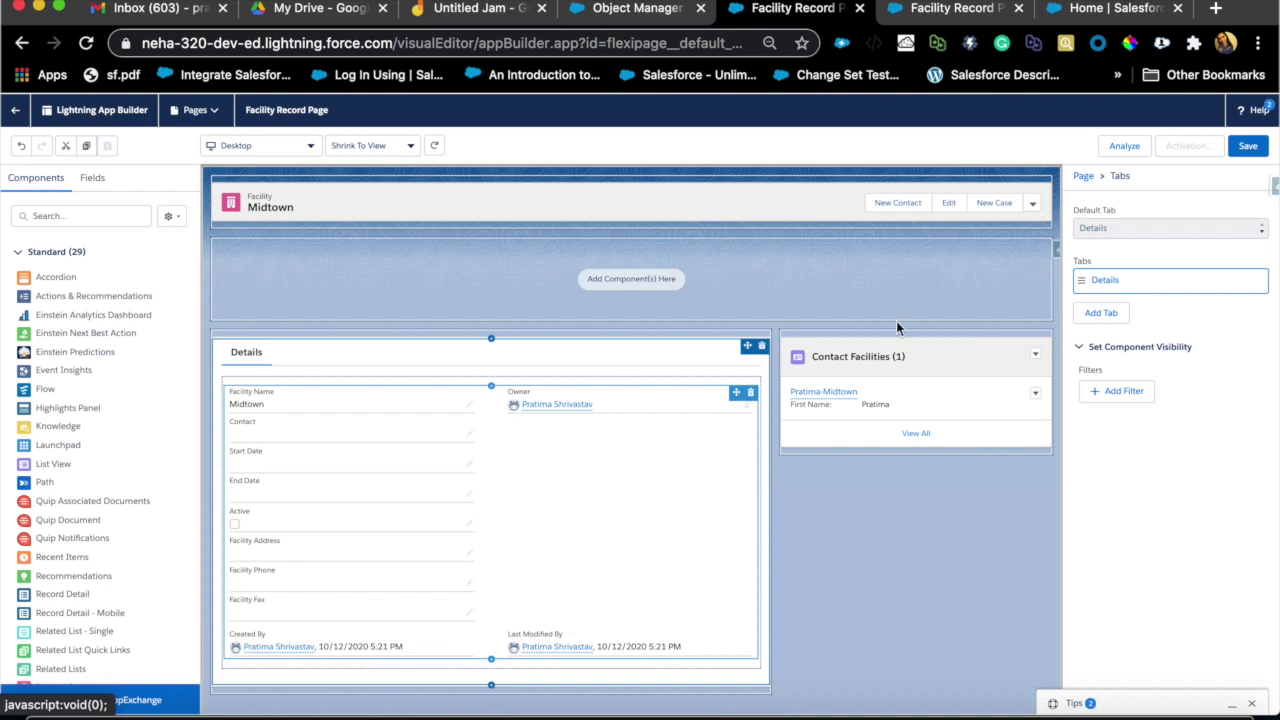
Rename the Details tab with the custom label Detail Fields.
click(1100, 285)
click(993, 300)
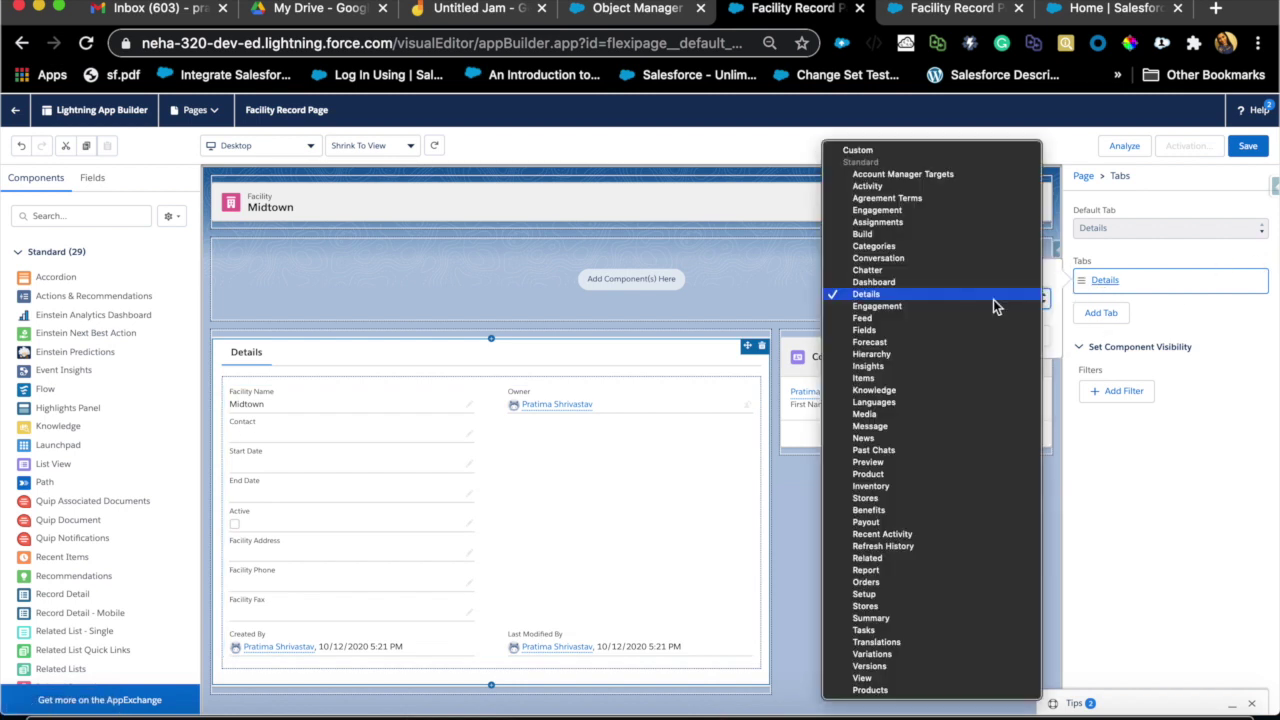
click(946, 160)
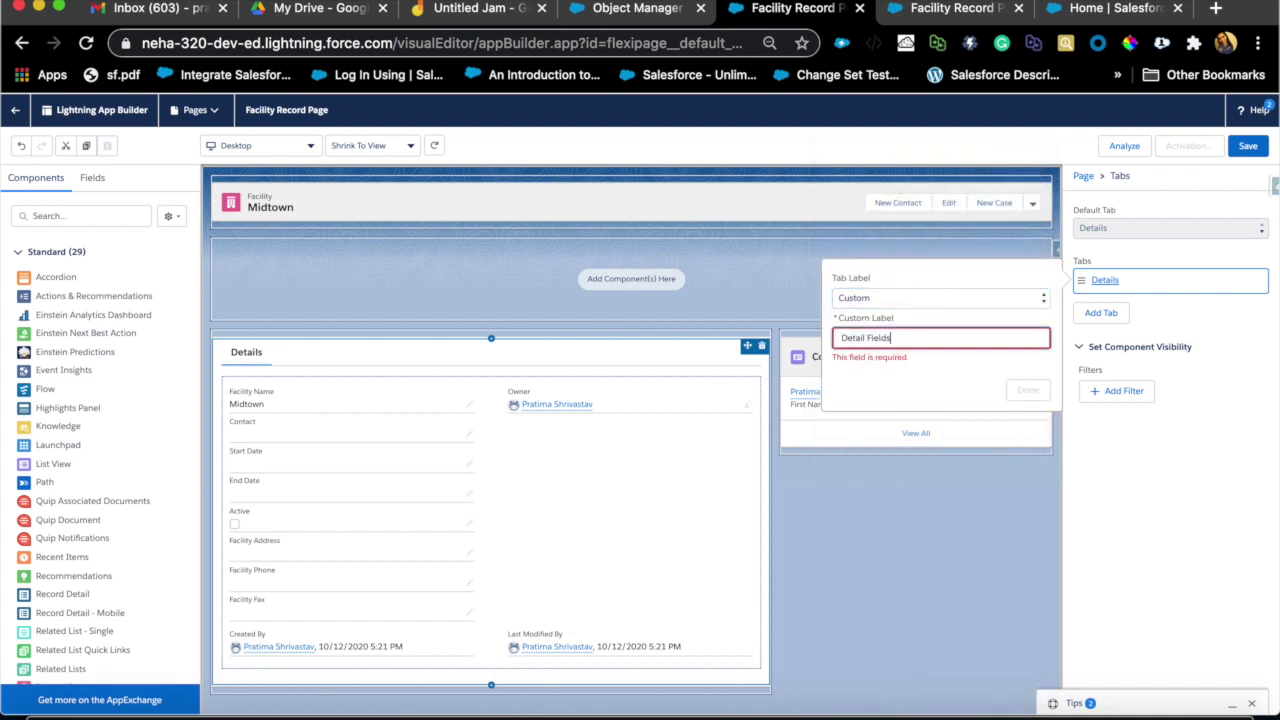
text(Detail Fields)
click(1028, 390)
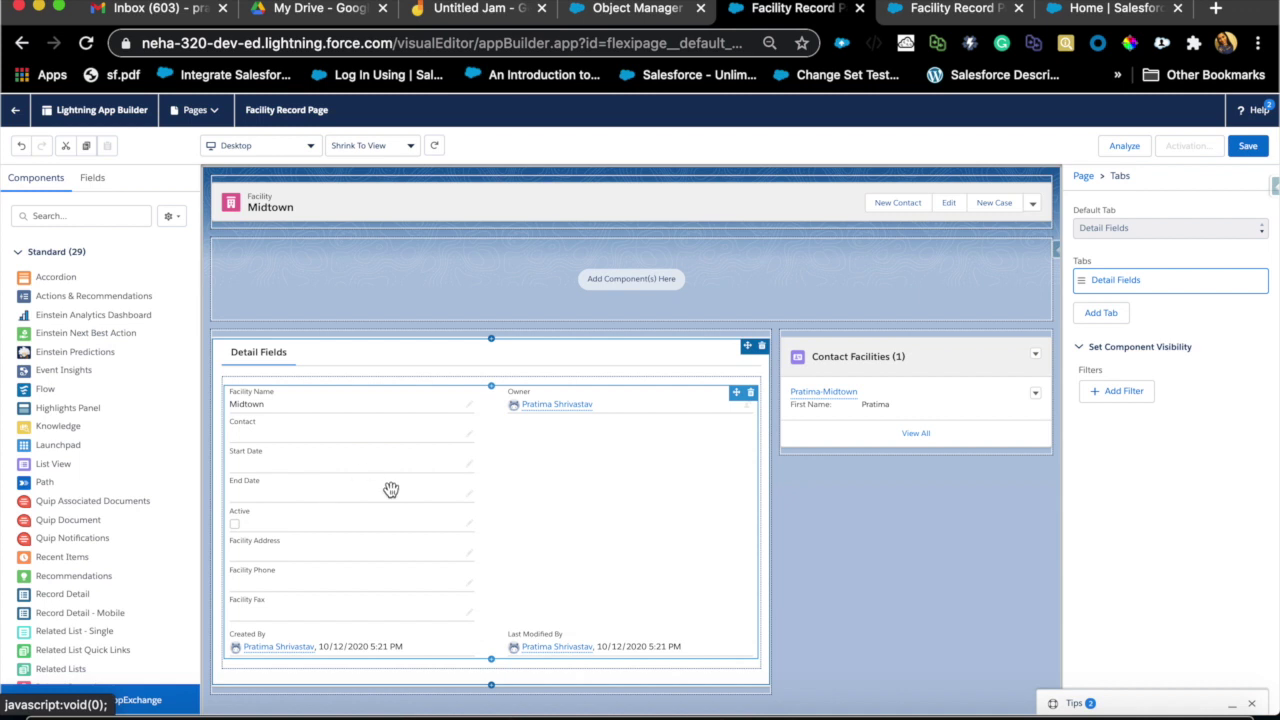
Upgrade the Record Detail component to Dynamic Forms, migrating fields and sections from Facility Layout into an Accordion component.
click(517, 480)
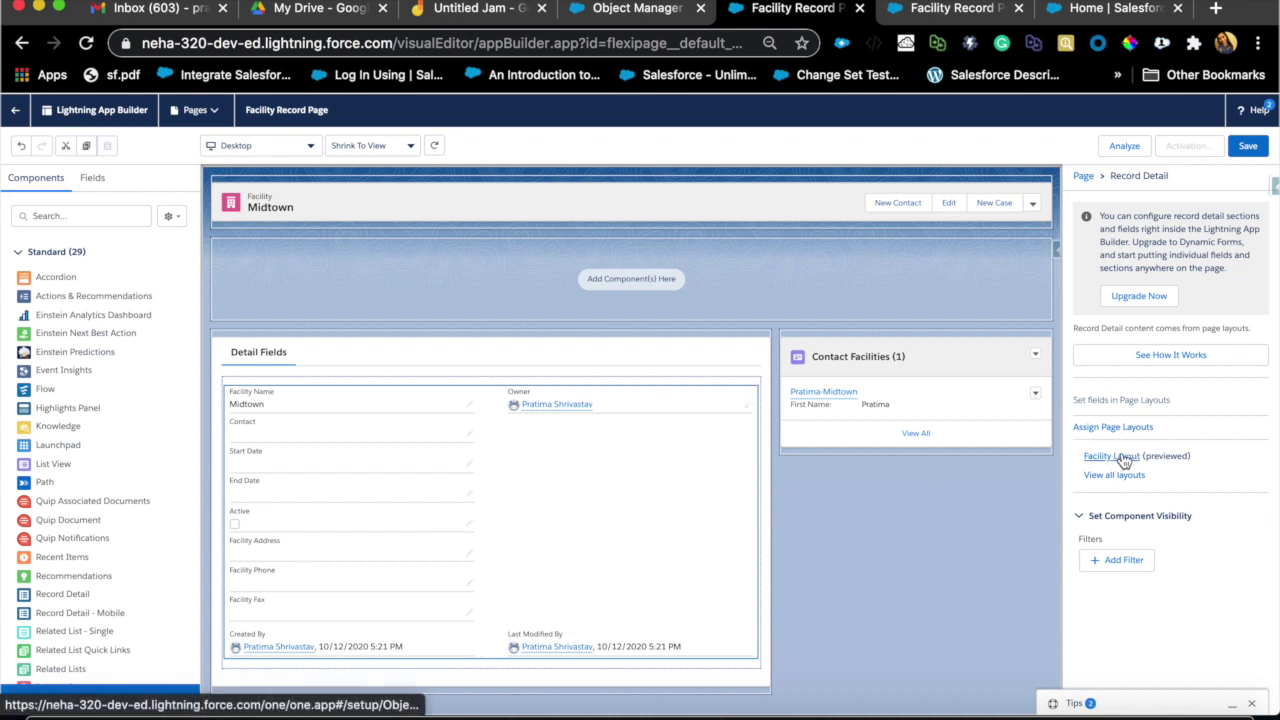
click(1133, 298)
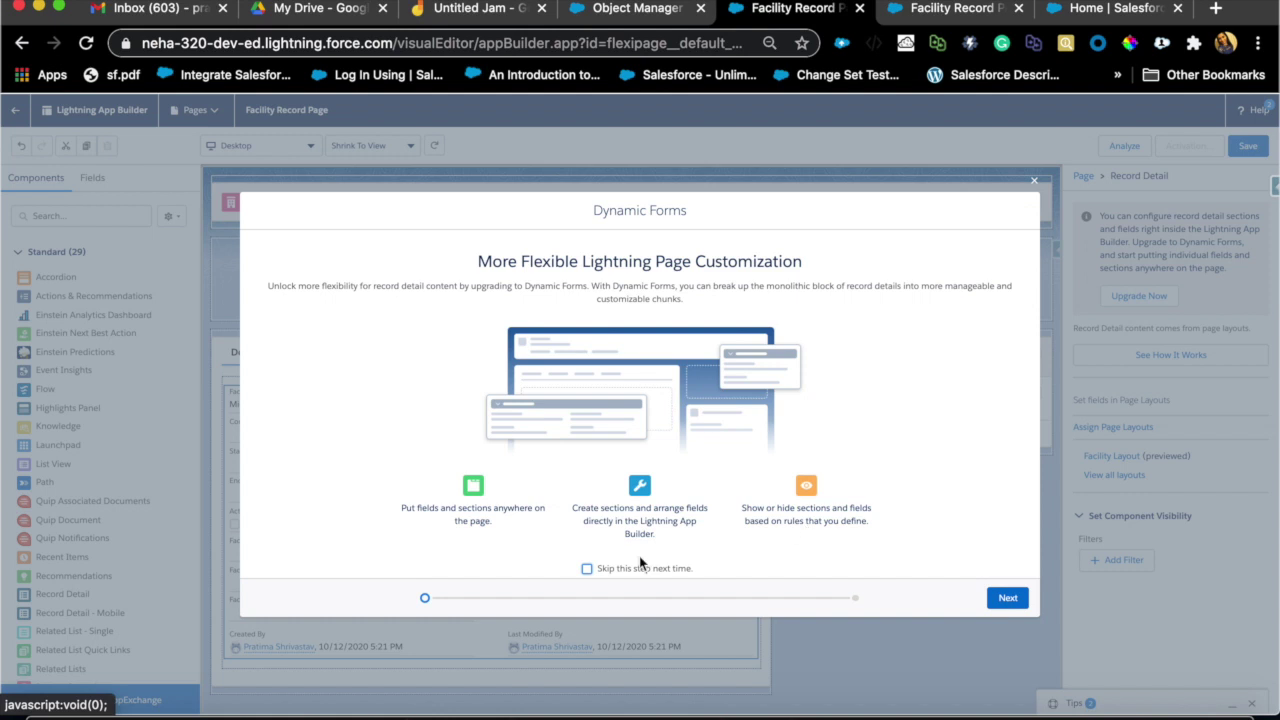
click(1000, 597)
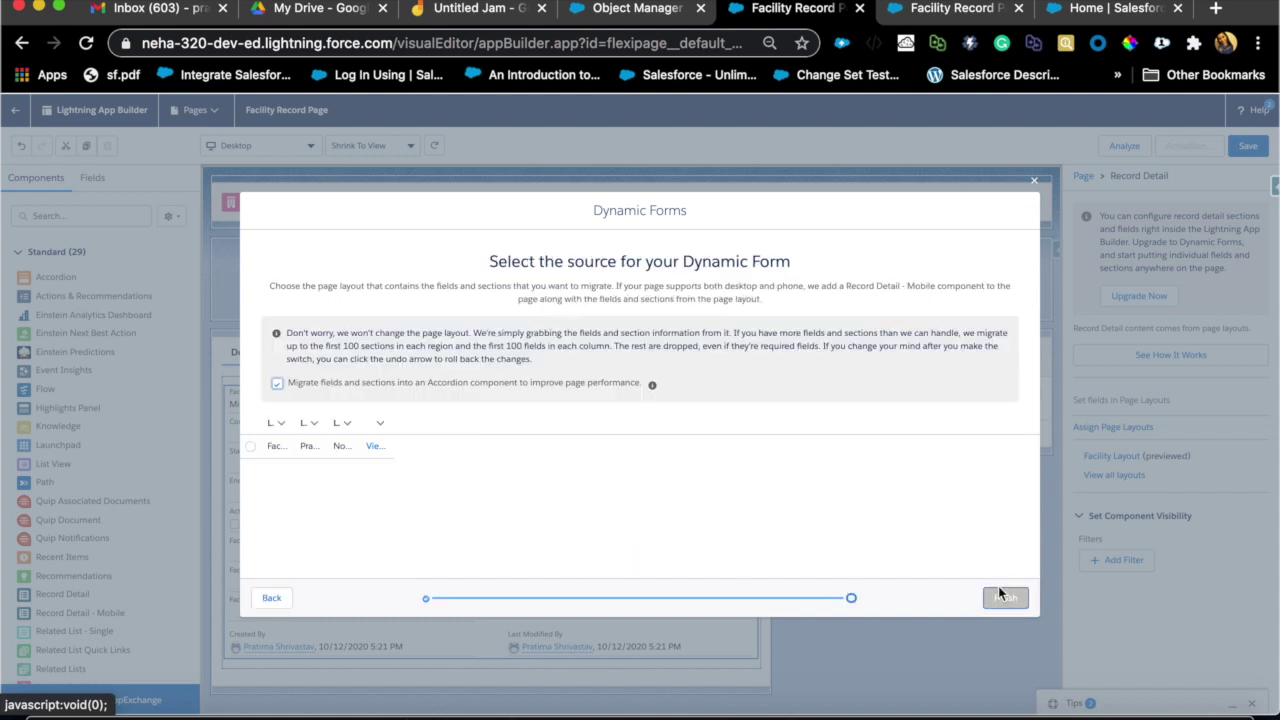
click(256, 448)
click(250, 447)
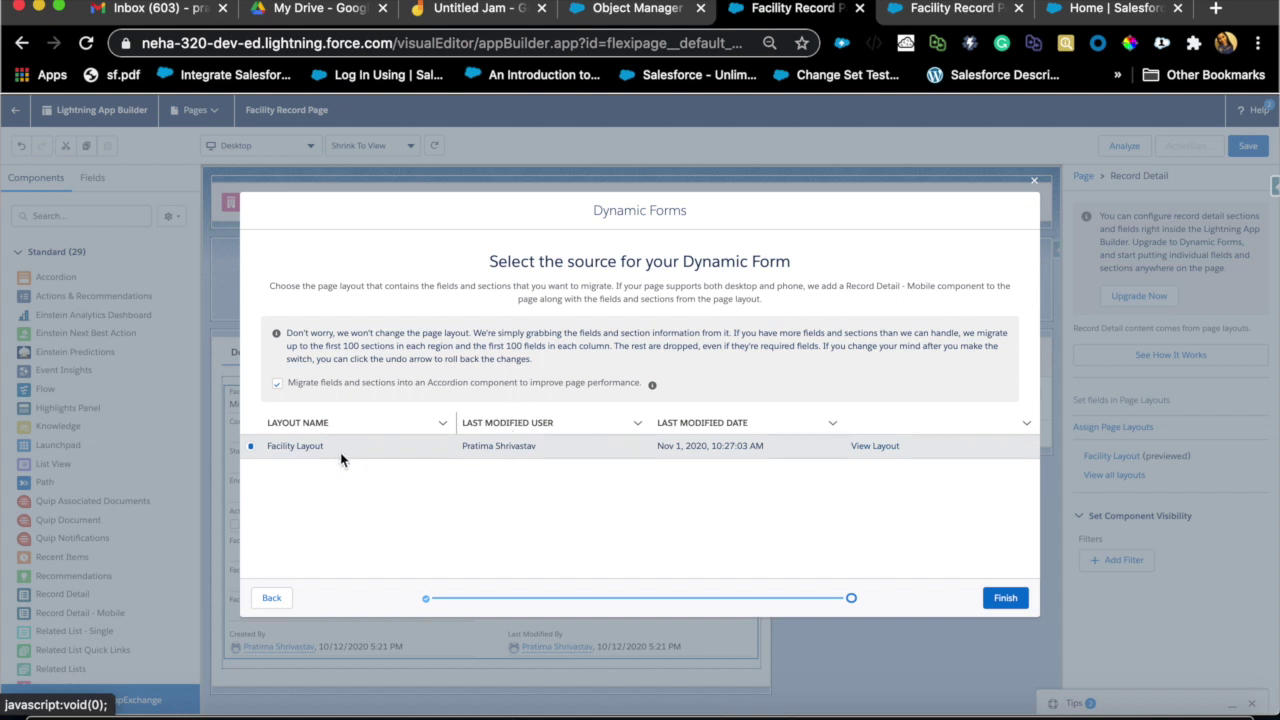
click(997, 606)
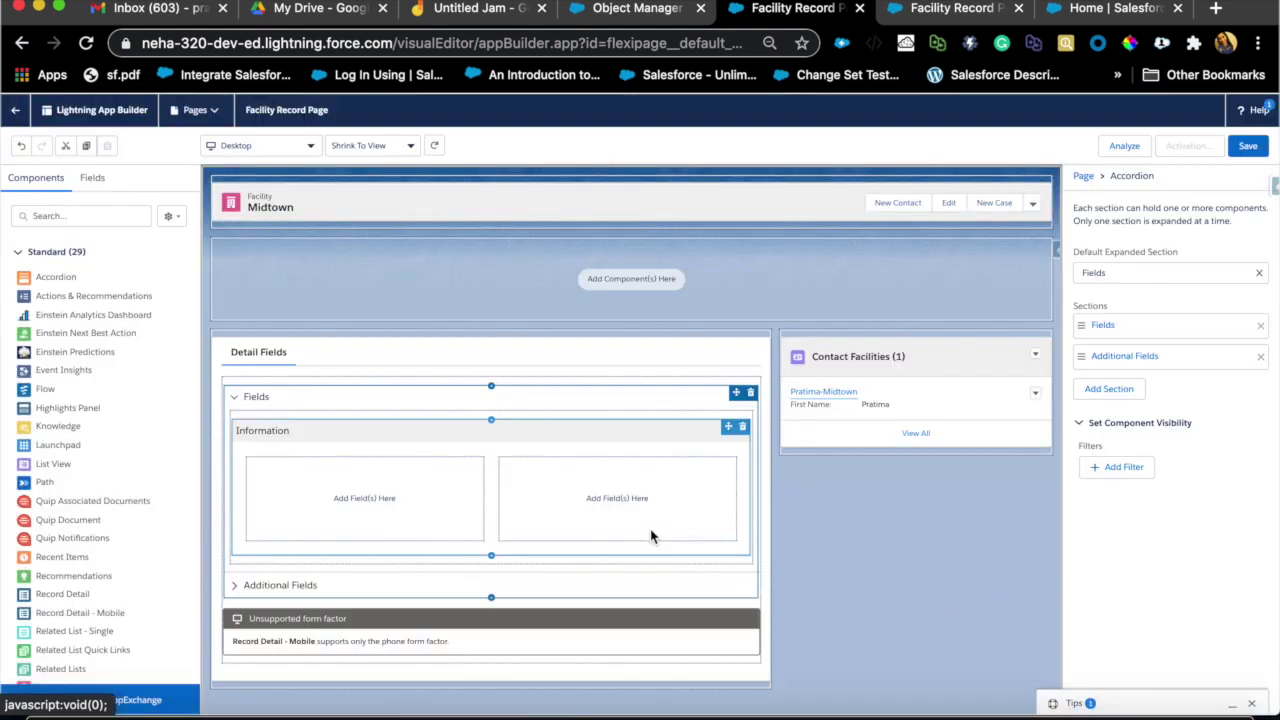
Examine the migrated fields in the accordion's Fields section and locate its Additional Fields section.
scroll(474, 417, down, 3)
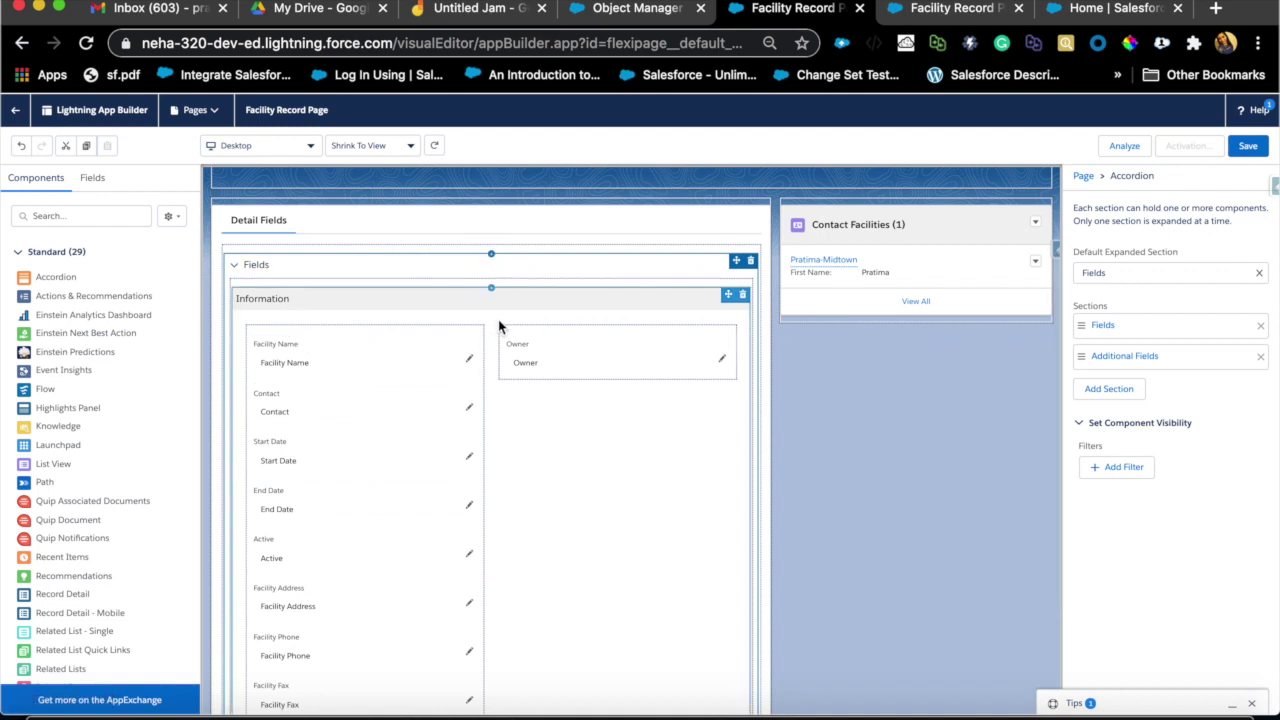
scroll(499, 326, down, 3)
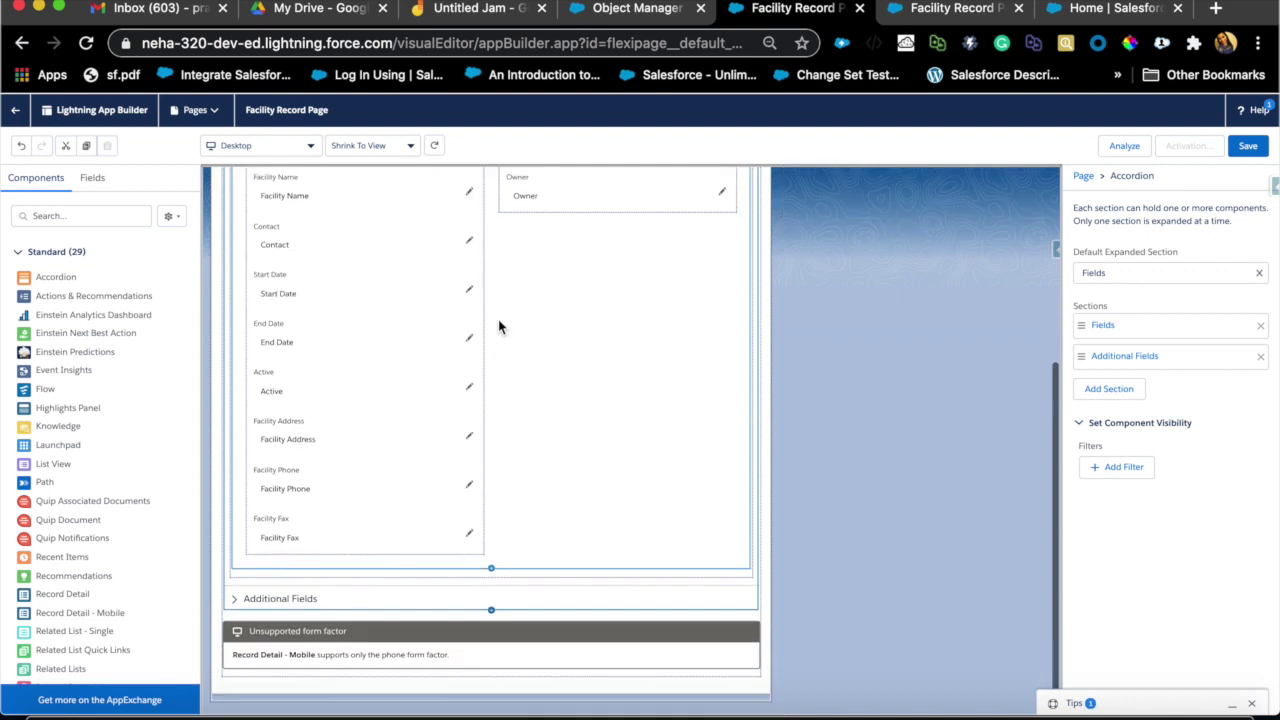
scroll(498, 319, up, 3)
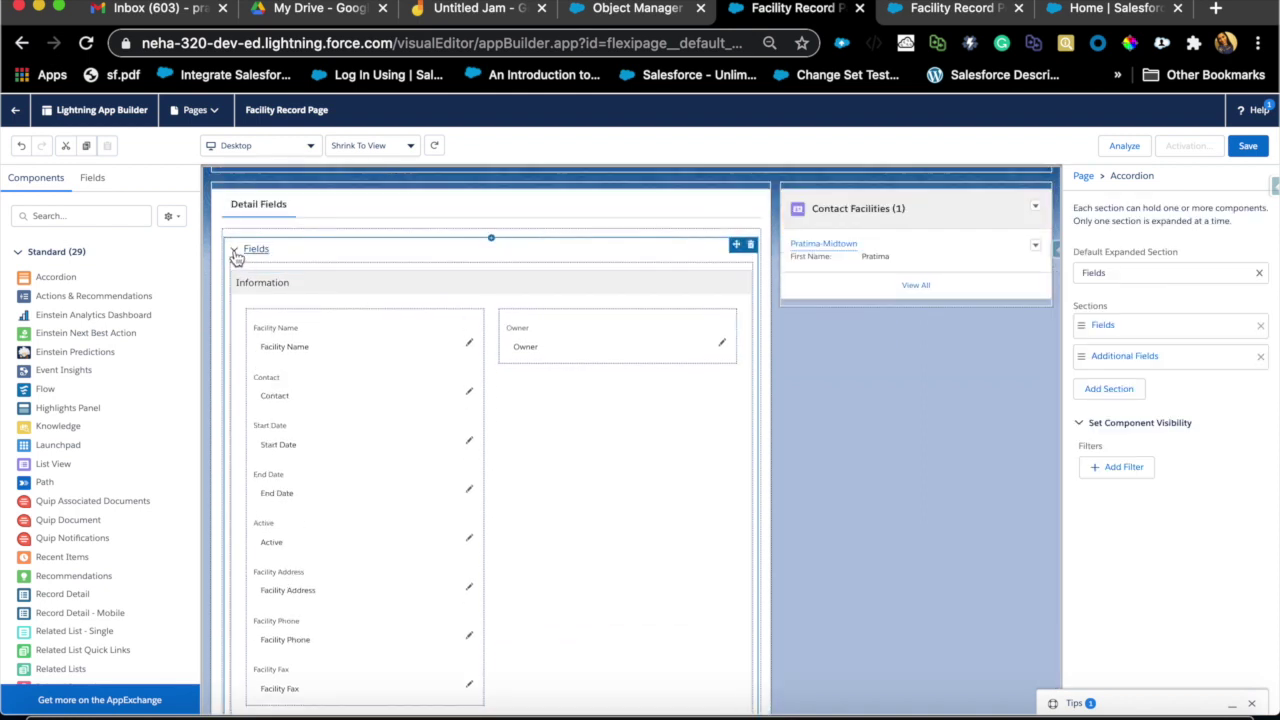
scroll(426, 425, down, 1)
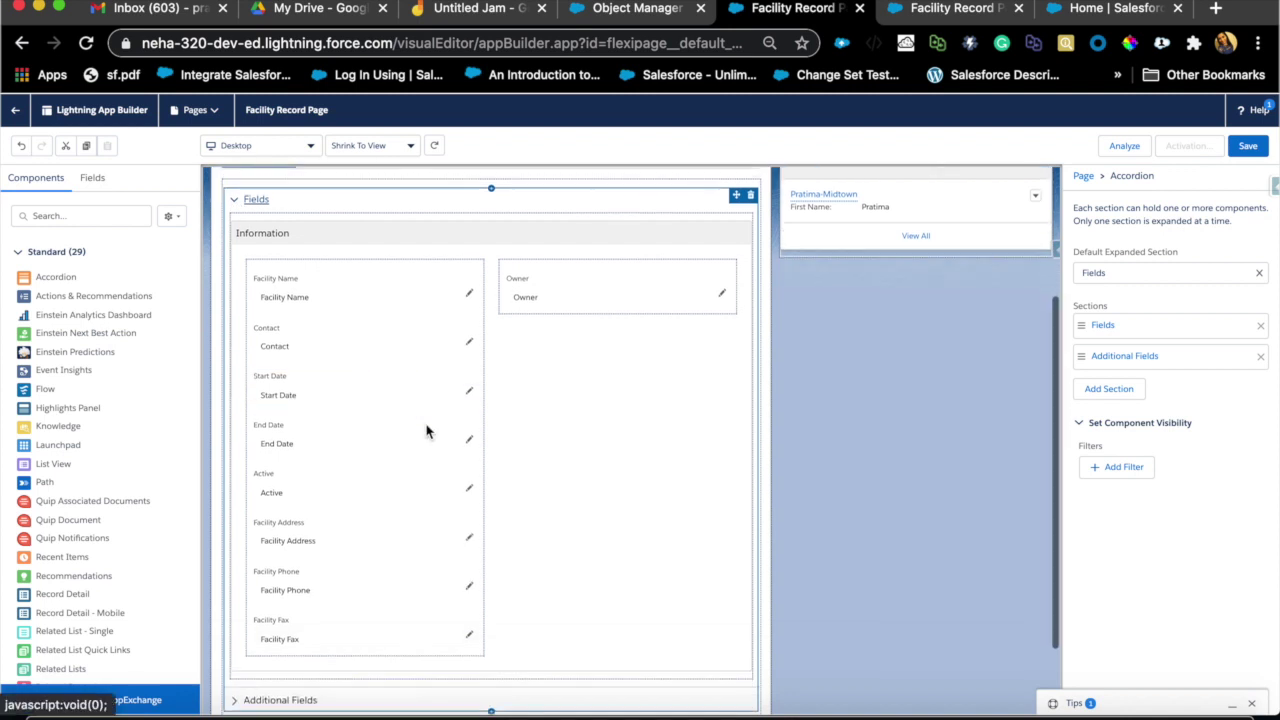
scroll(426, 425, up, 1)
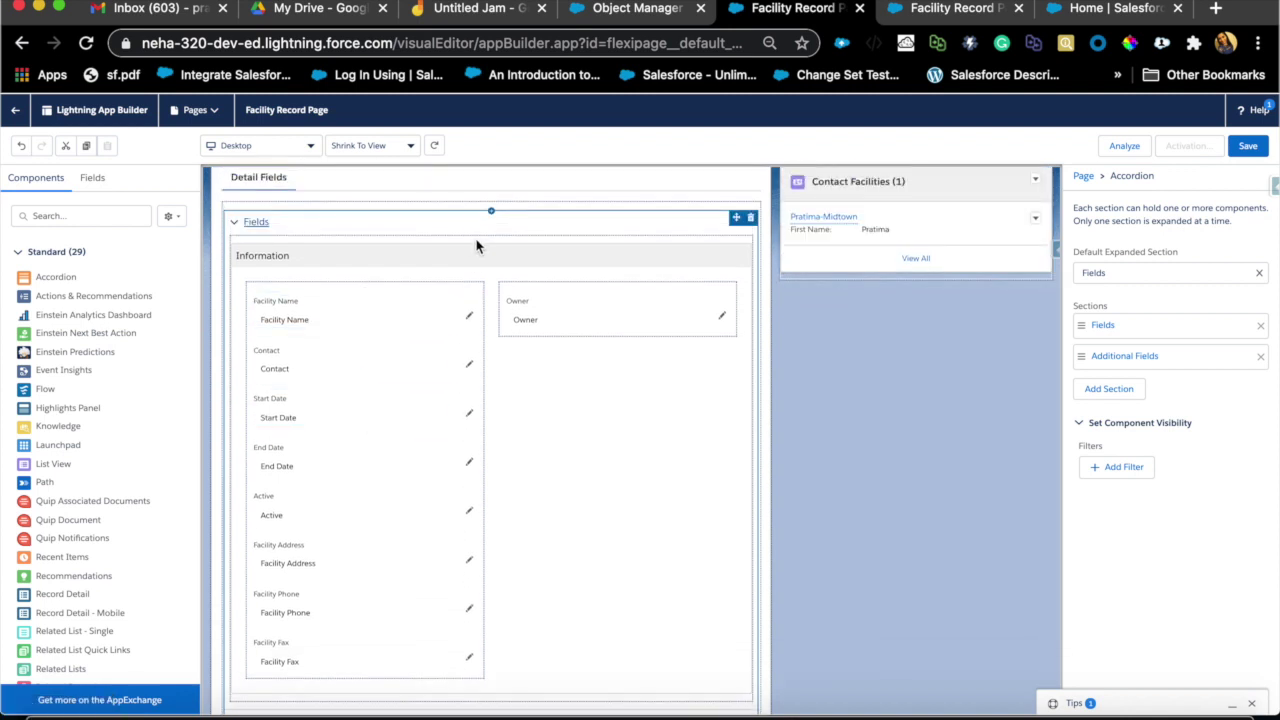
scroll(447, 398, down, 2)
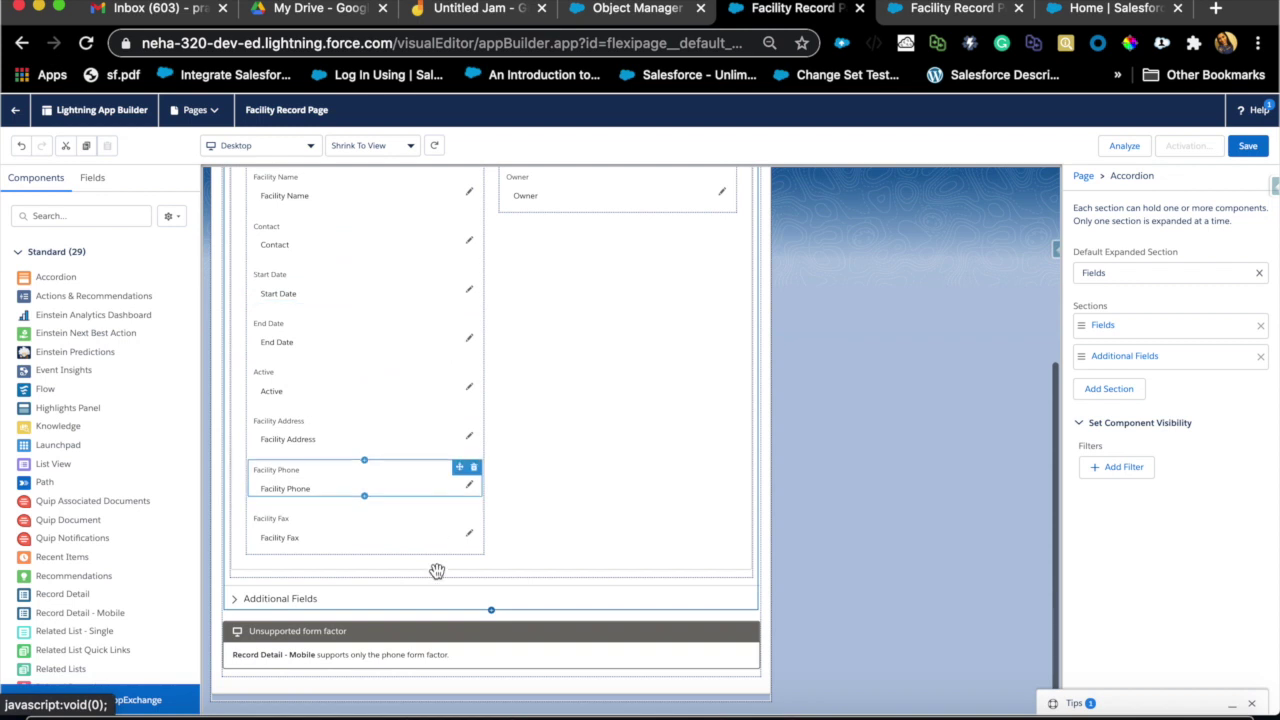
scroll(426, 600, down, 1)
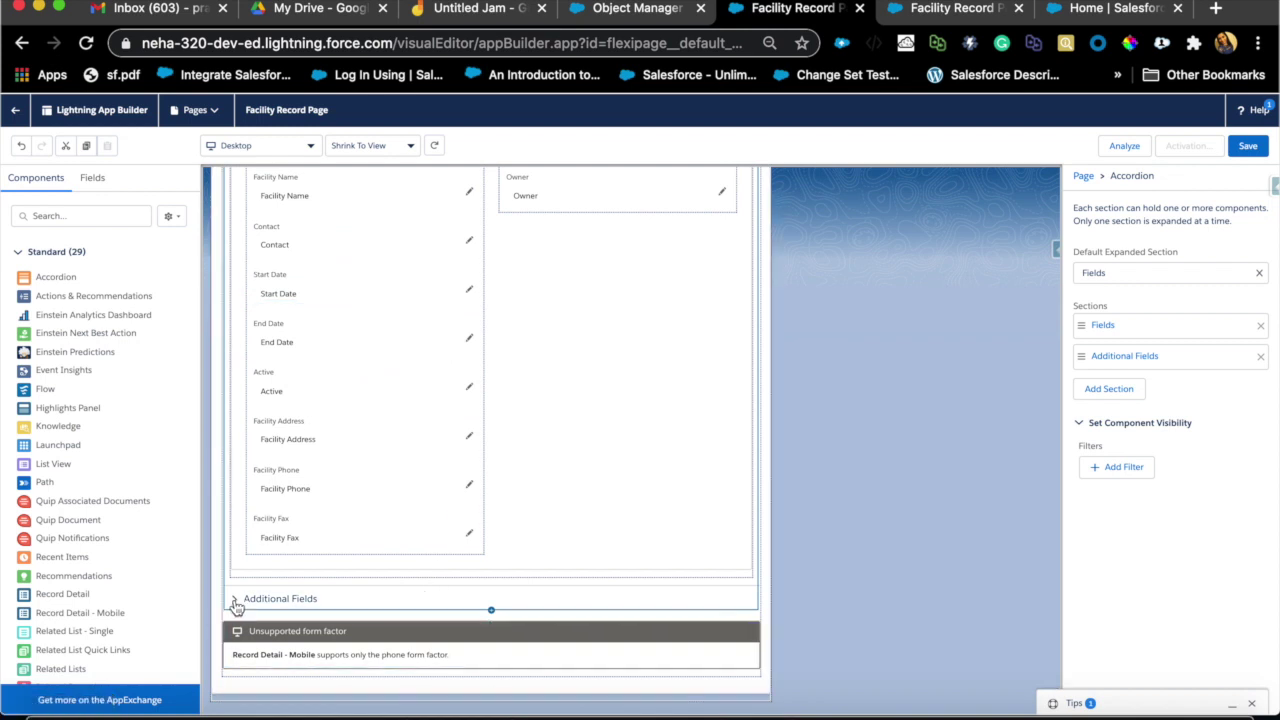
In the duplicate Facility Record Page browser tab, leave the unsaved page and view the detail sections of the Facility object's Facility Layout.
click(955, 12)
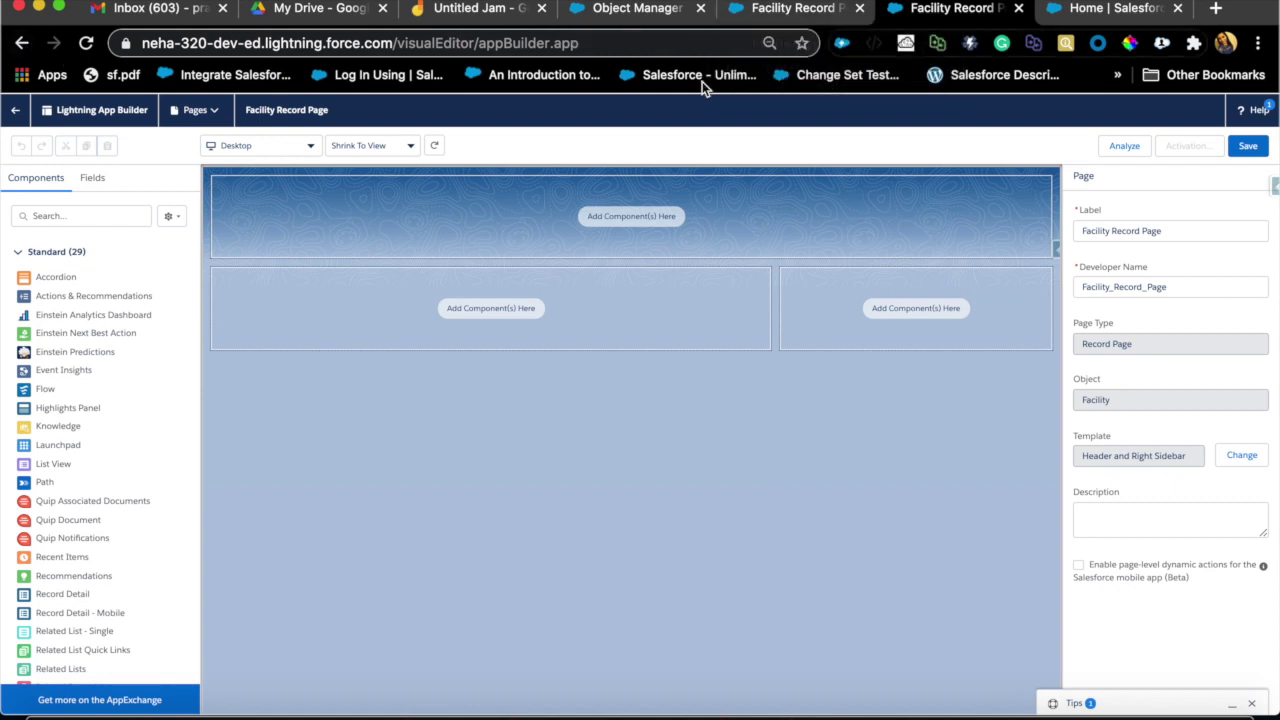
click(22, 44)
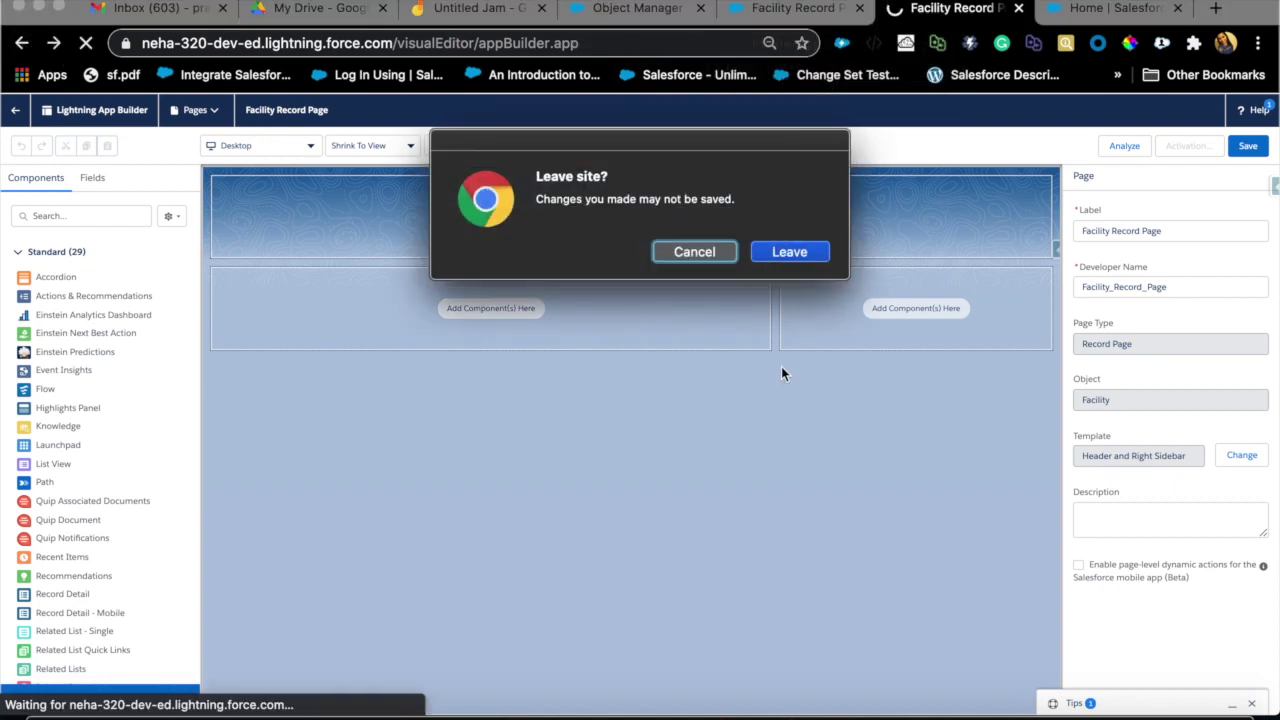
click(779, 255)
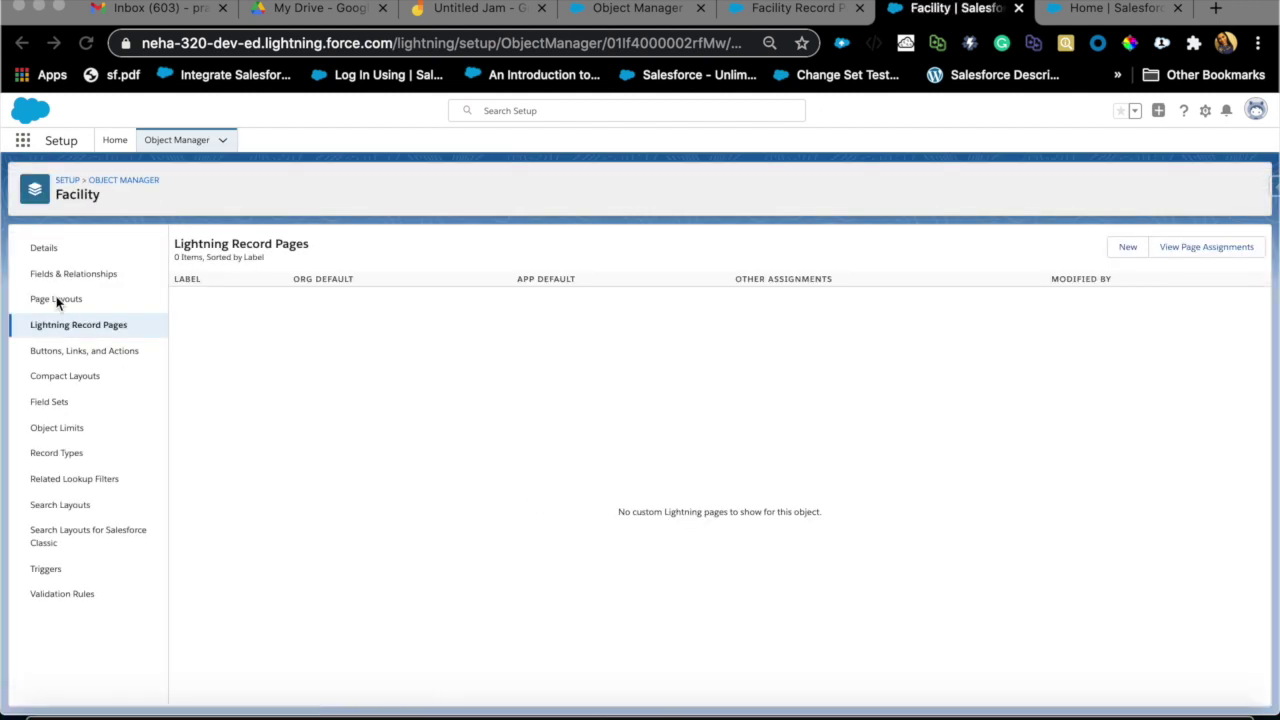
click(57, 300)
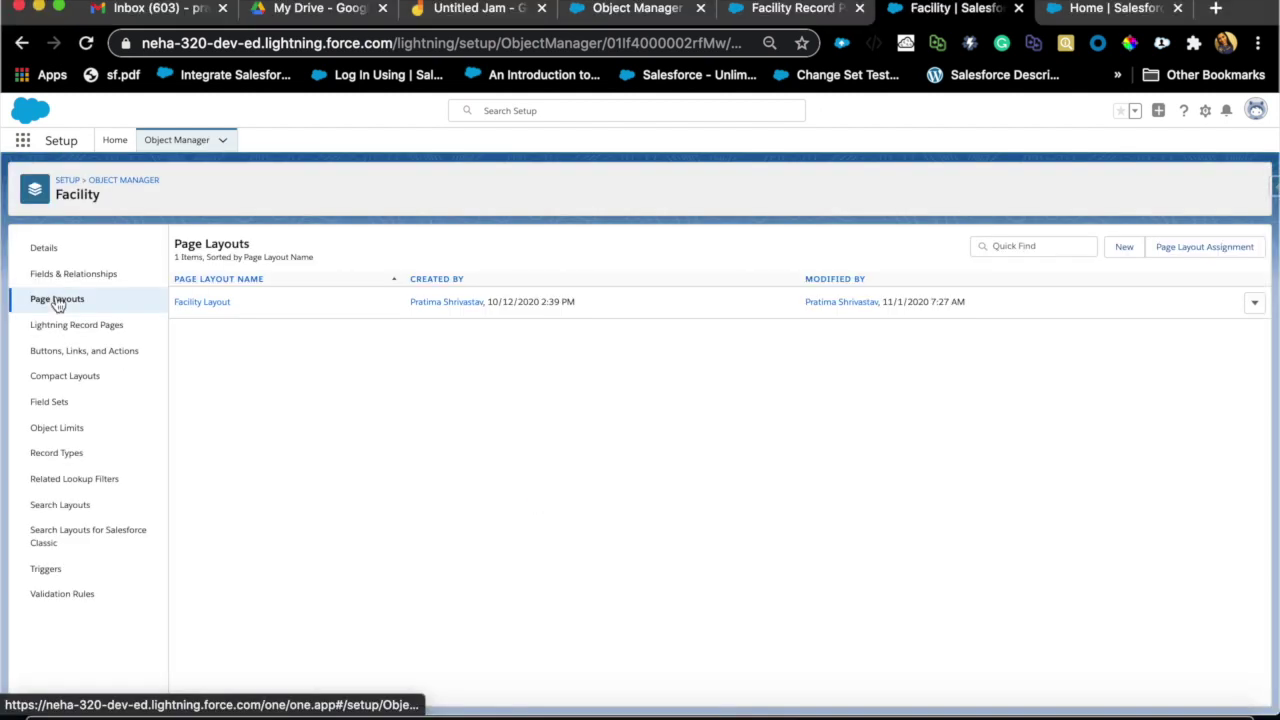
click(210, 303)
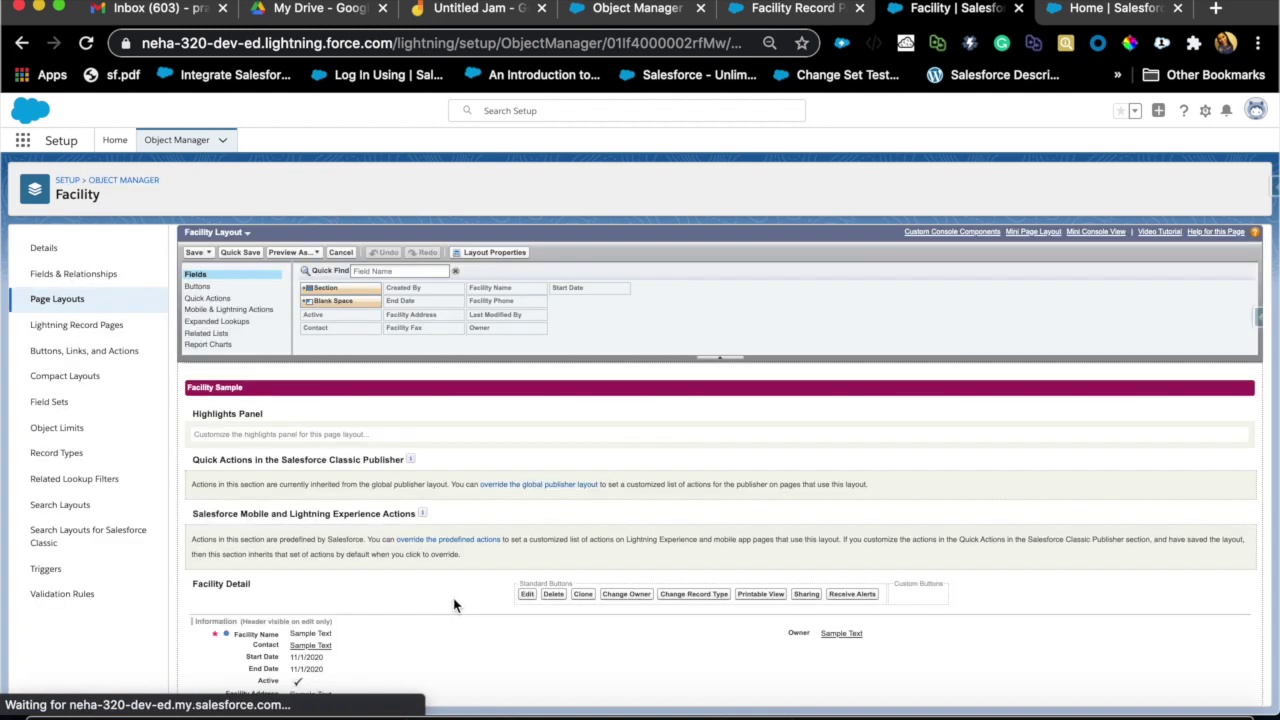
scroll(453, 604, down, 5)
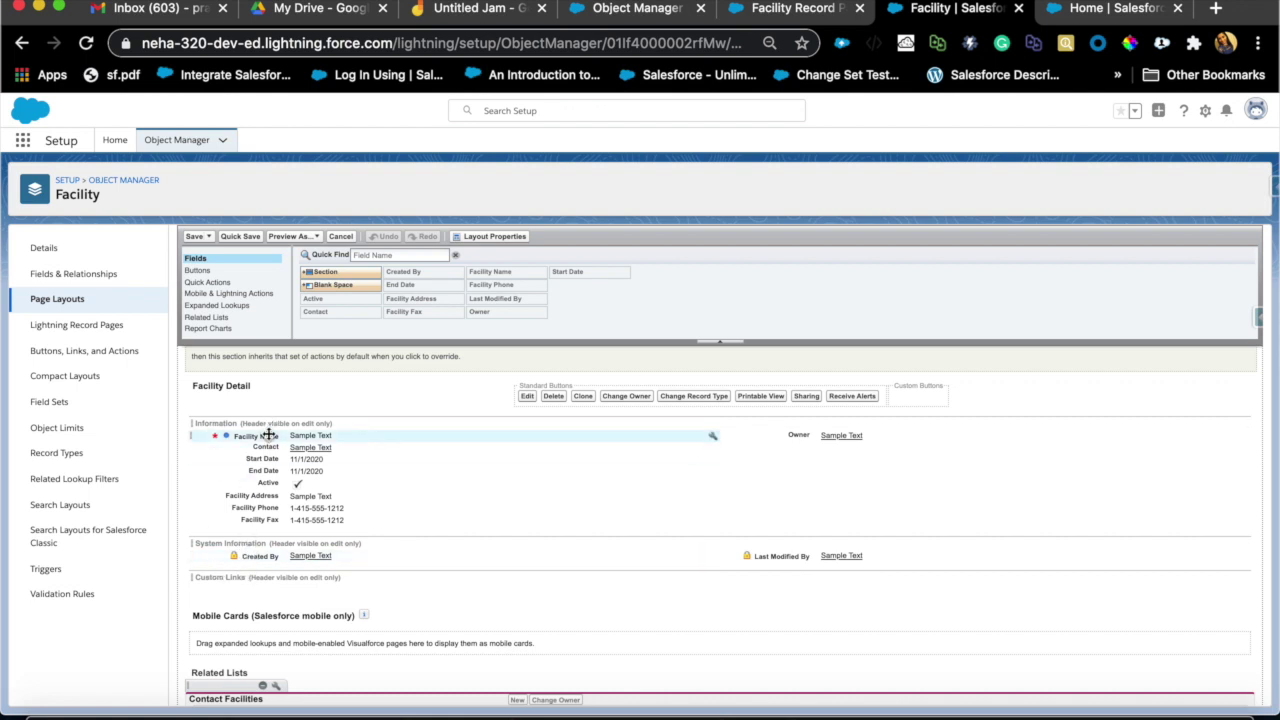
Return to the Facility Record Page builder tab and compare the fields in the accordion's Fields and Additional Fields sections with the page layout.
click(778, 9)
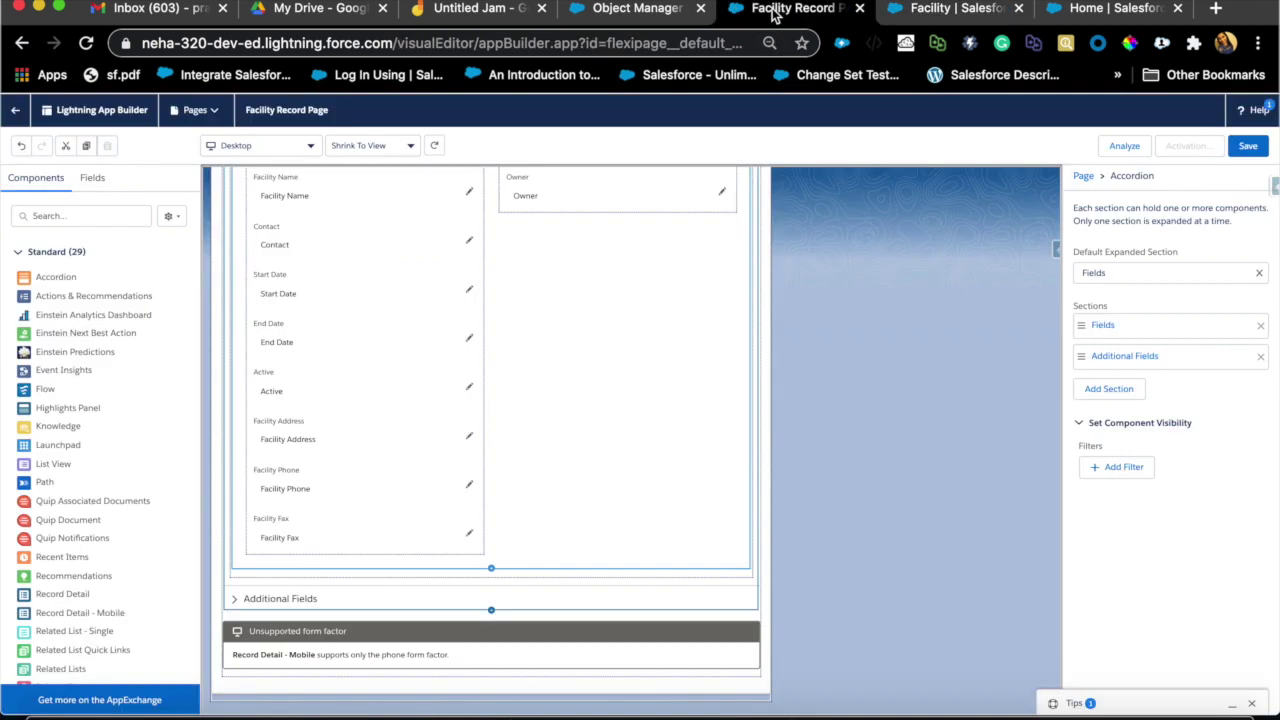
click(233, 598)
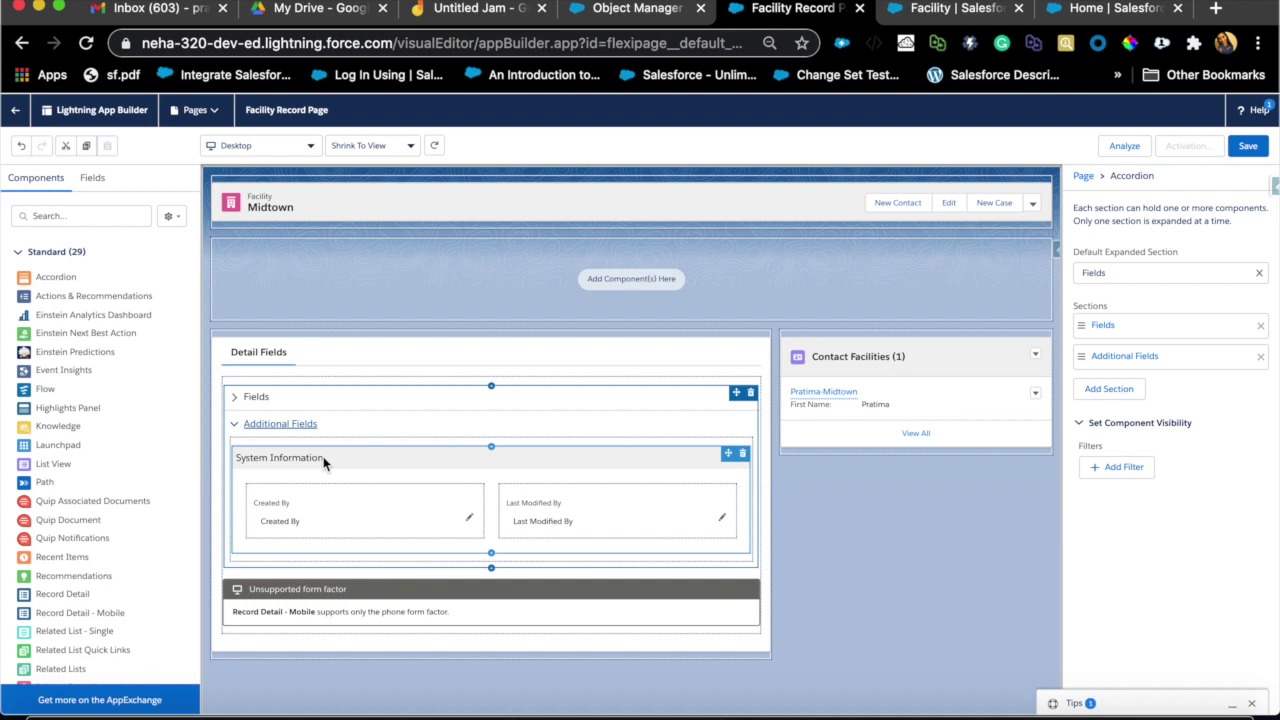
click(239, 405)
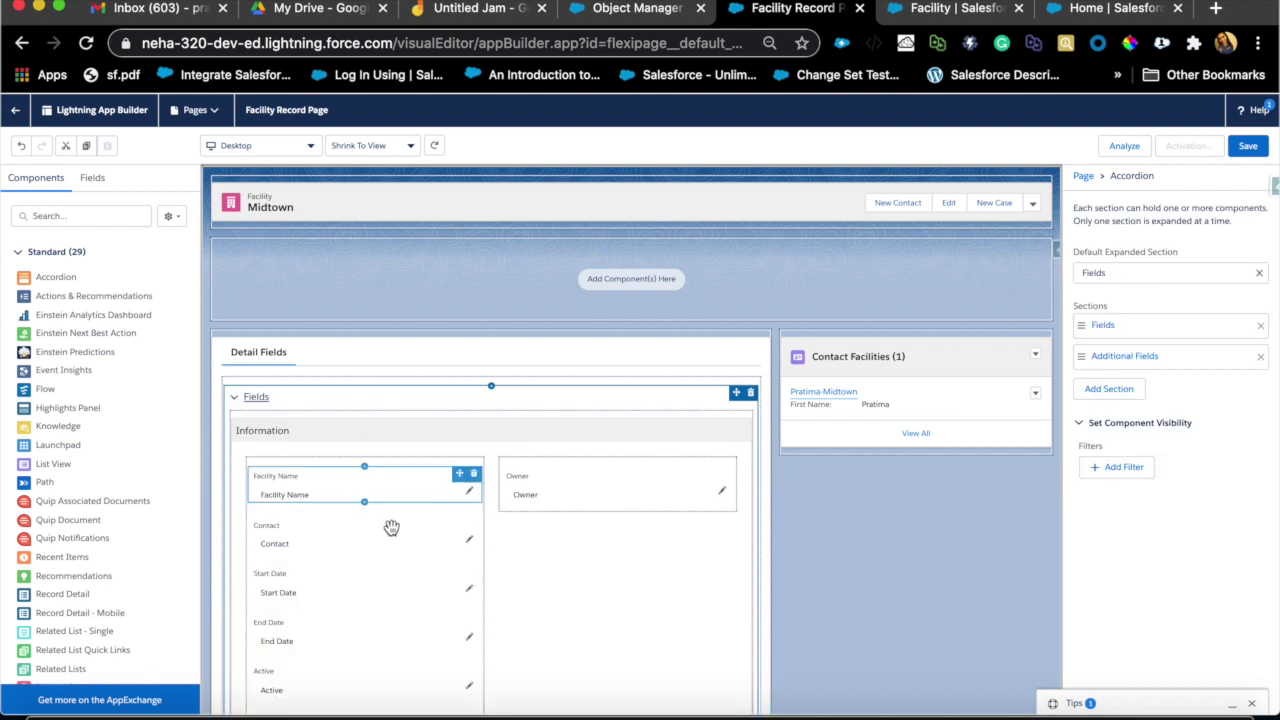
click(391, 528)
scroll(391, 528, down, 2)
scroll(391, 528, down, 3)
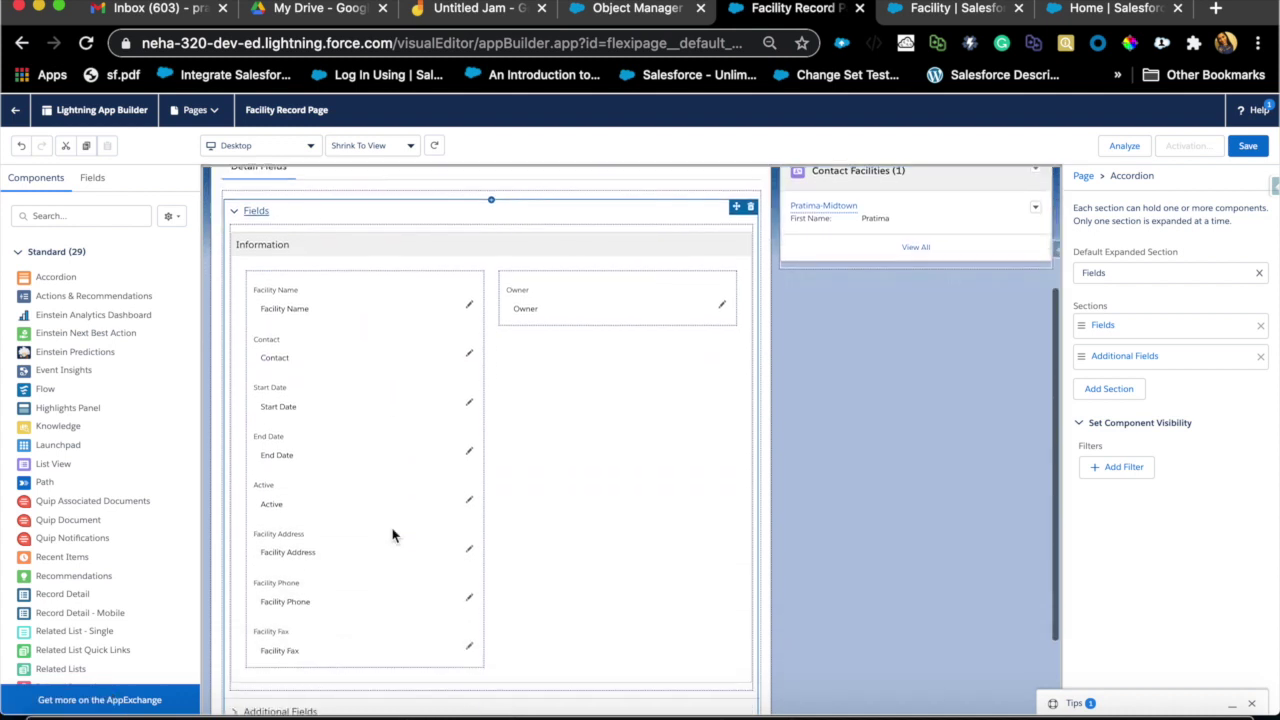
scroll(392, 535, down, 1)
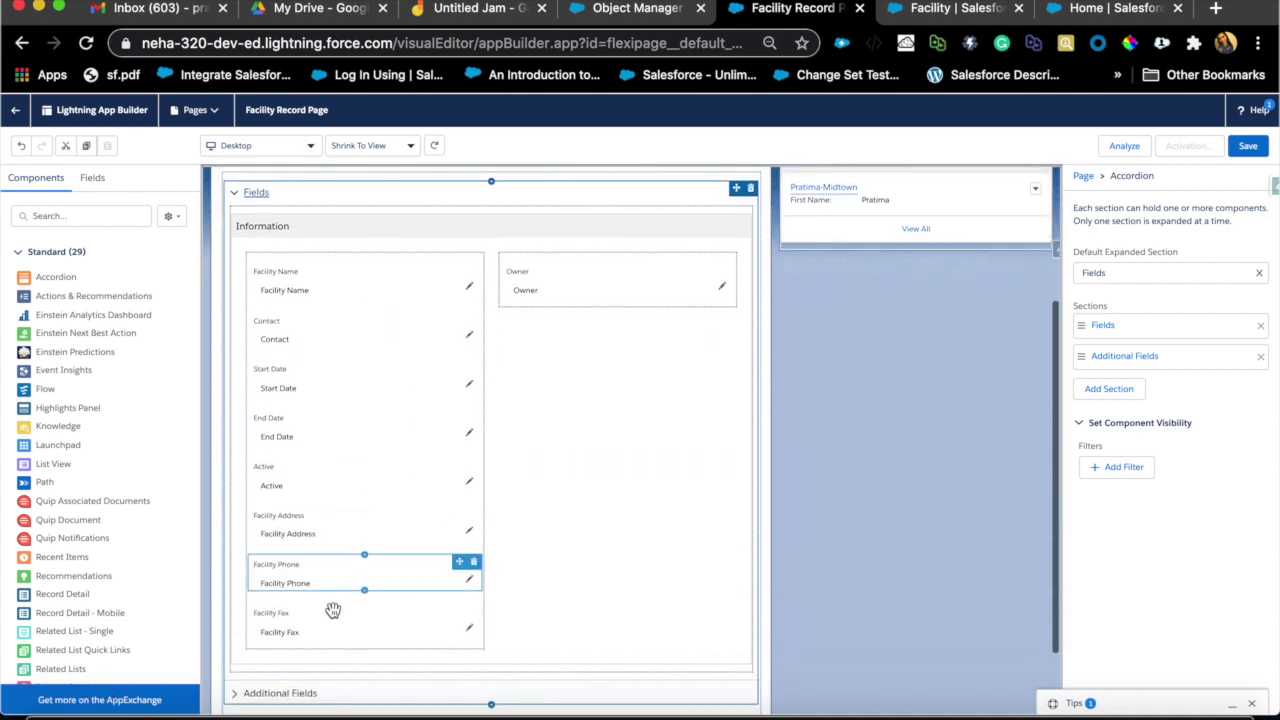
scroll(331, 611, down, 2)
click(245, 634)
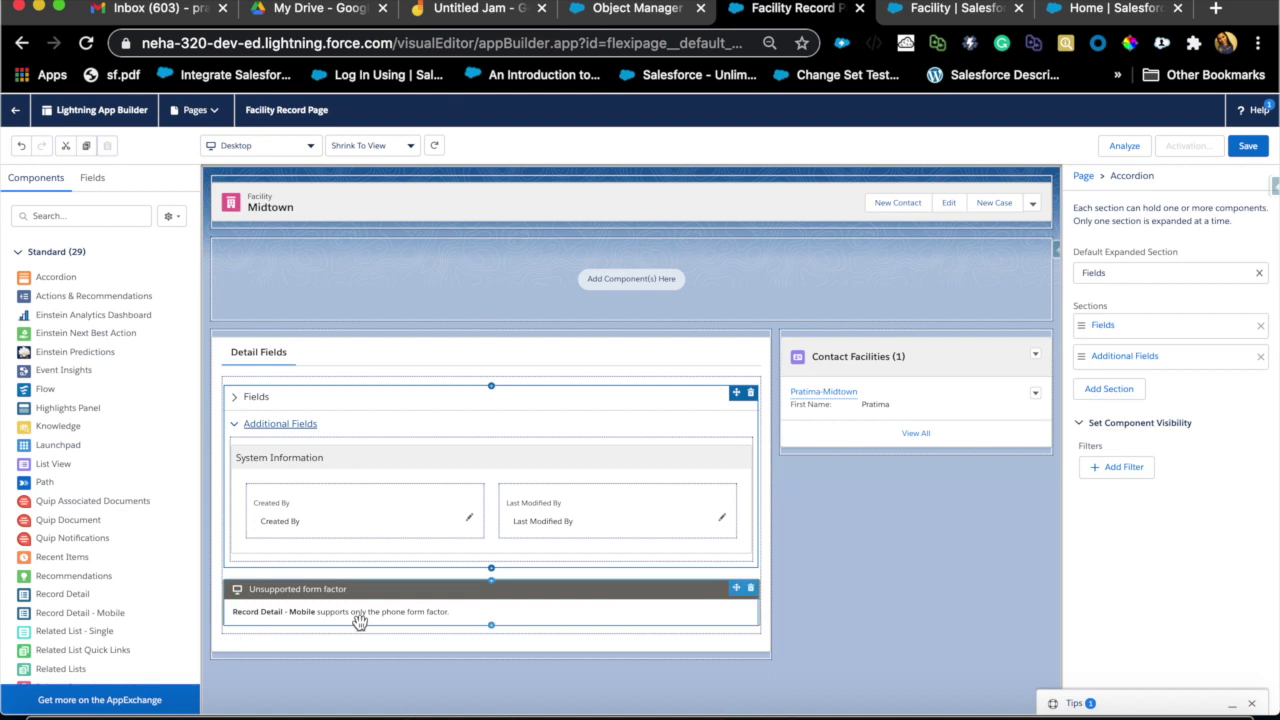
Start a component visibility filter on the System Information field section and review its Record Field and Device filter options.
click(405, 457)
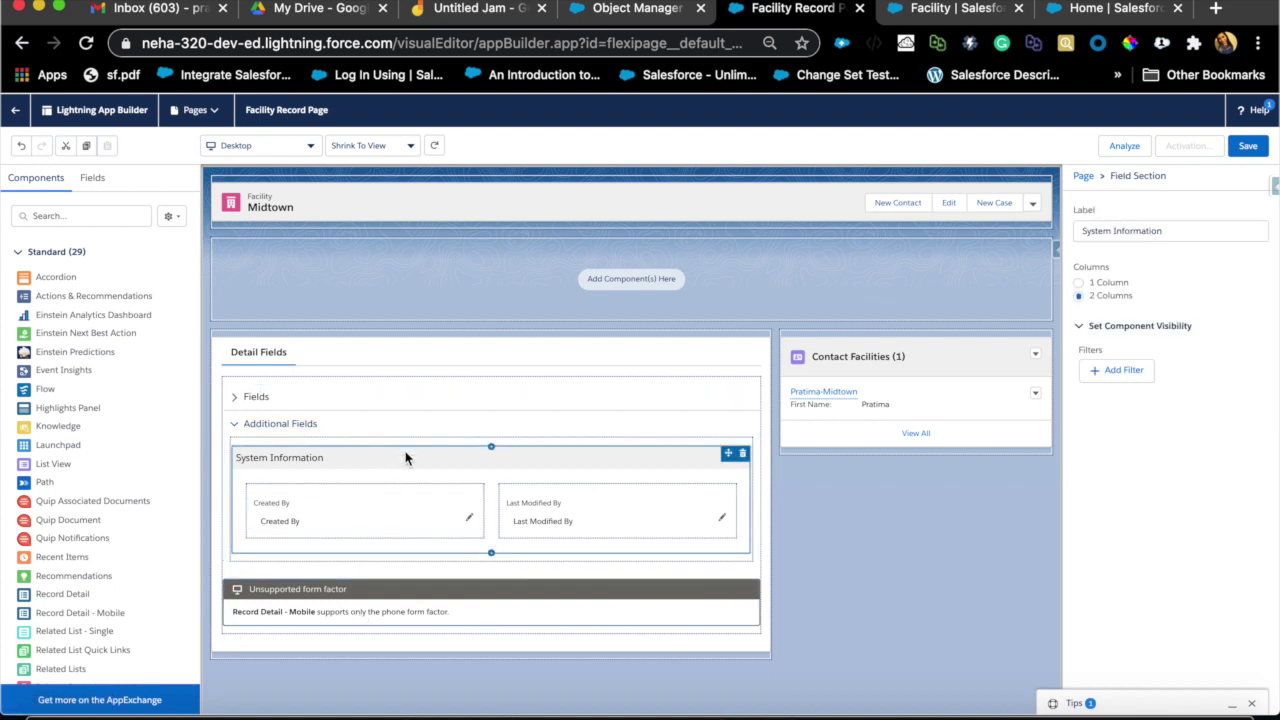
click(1126, 378)
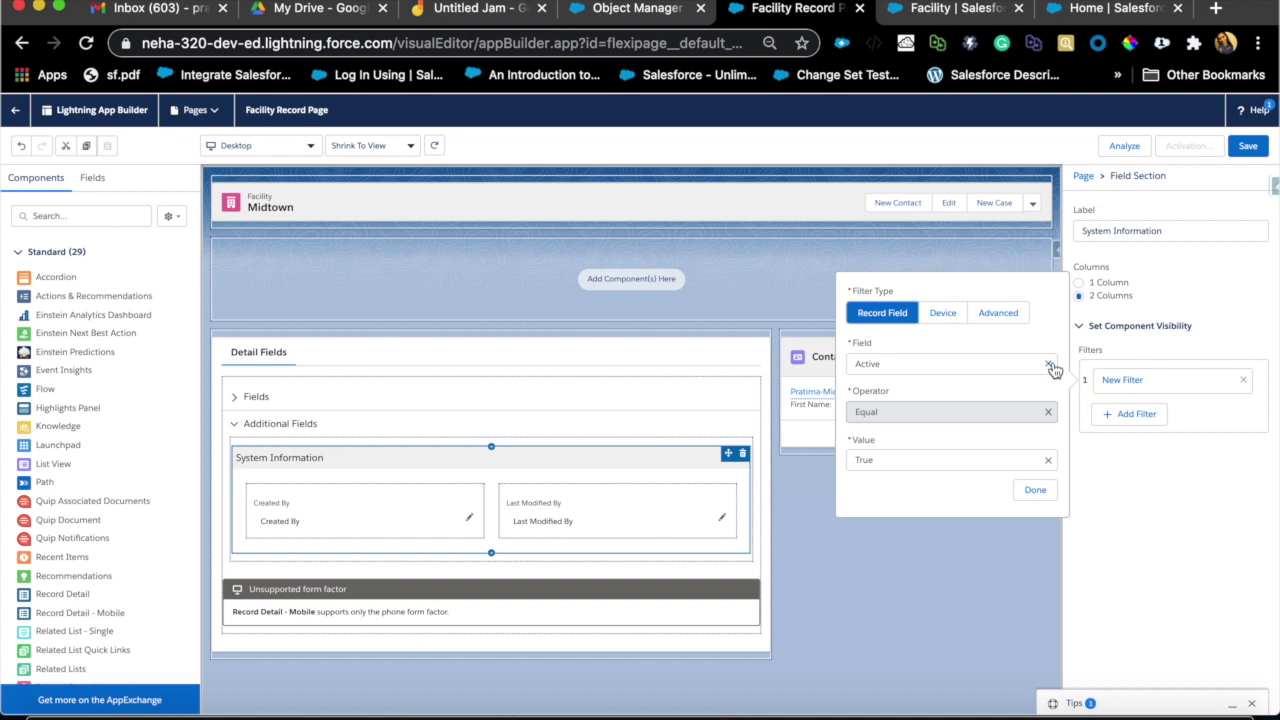
click(888, 362)
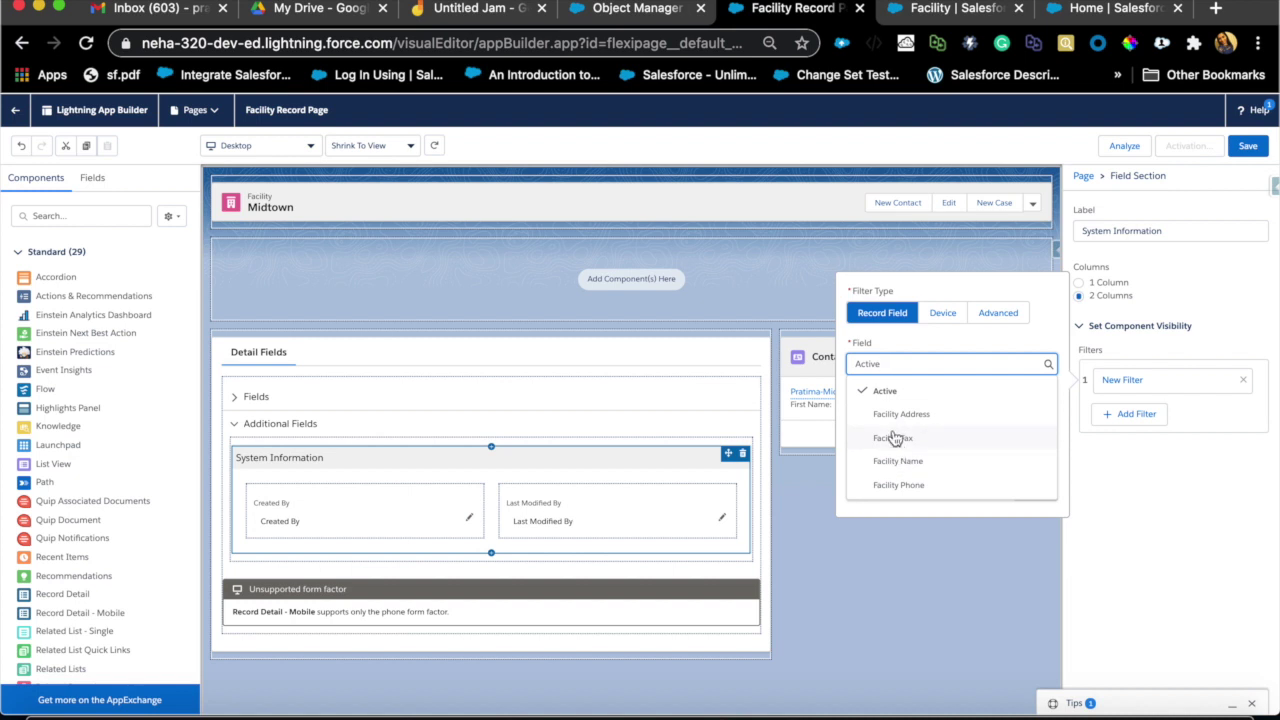
click(888, 343)
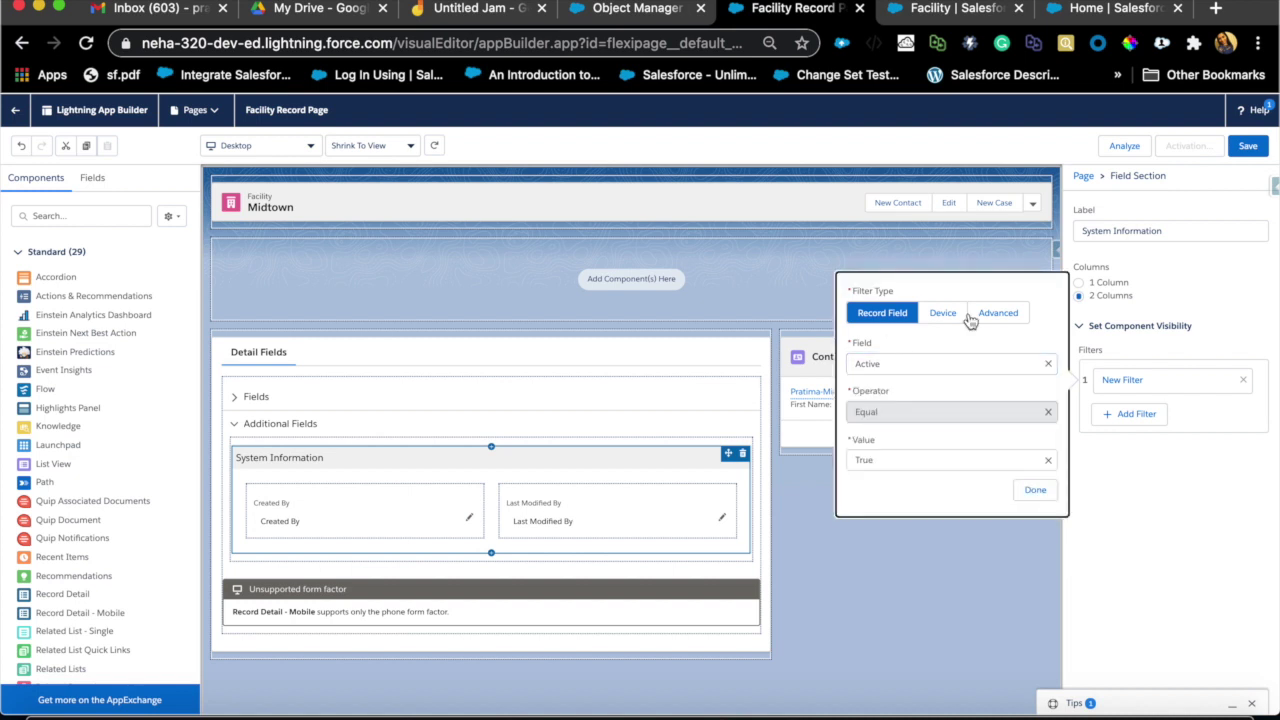
click(943, 313)
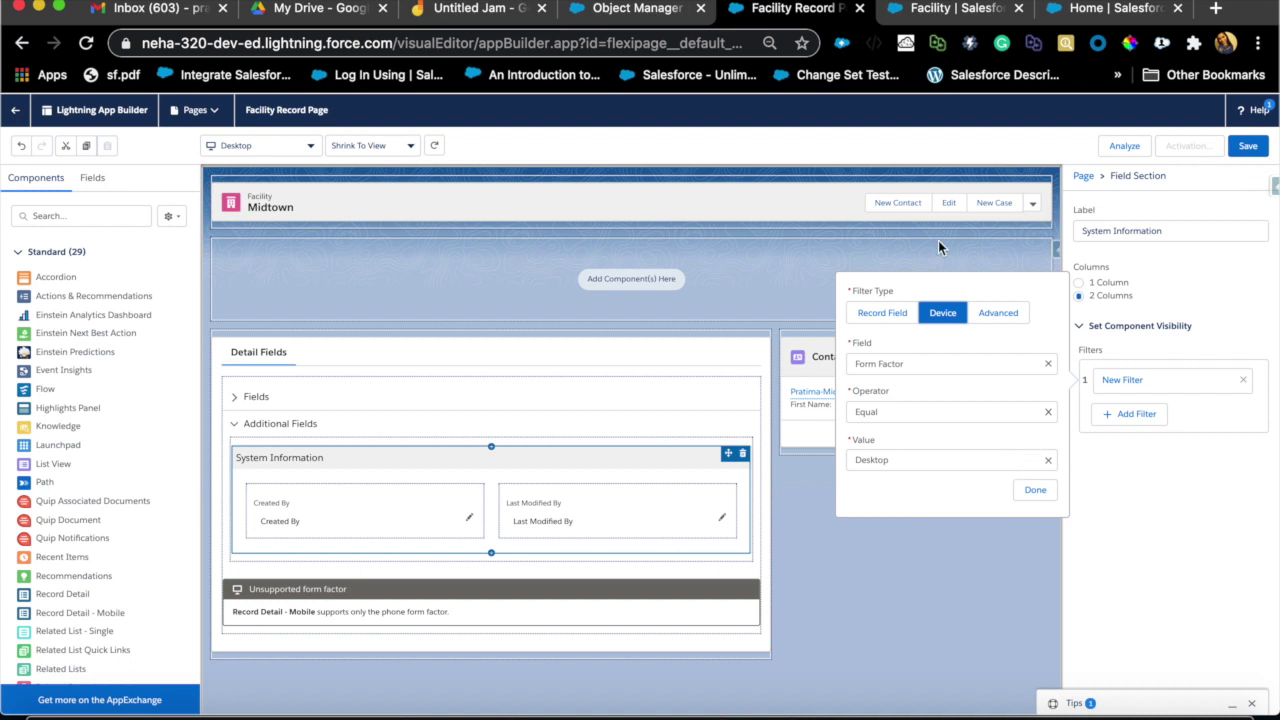
Make the visibility filter an Advanced one based on the field User > Profile > Name.
click(999, 313)
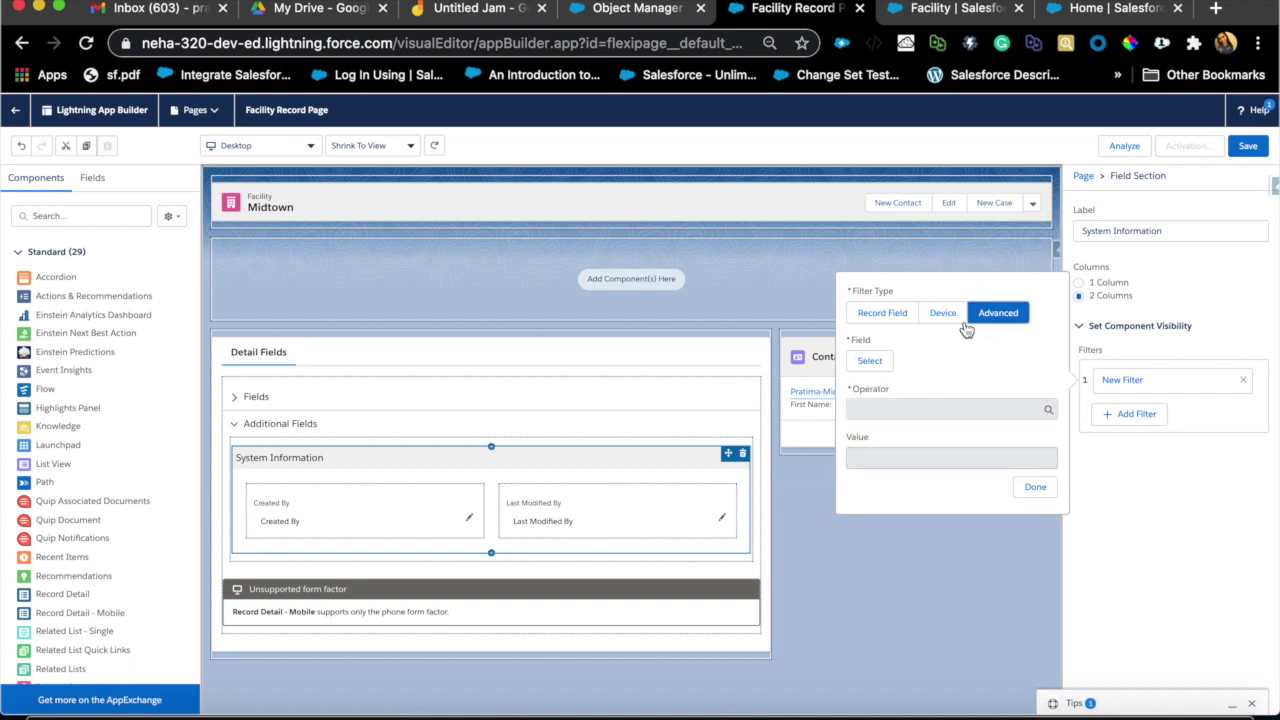
click(869, 361)
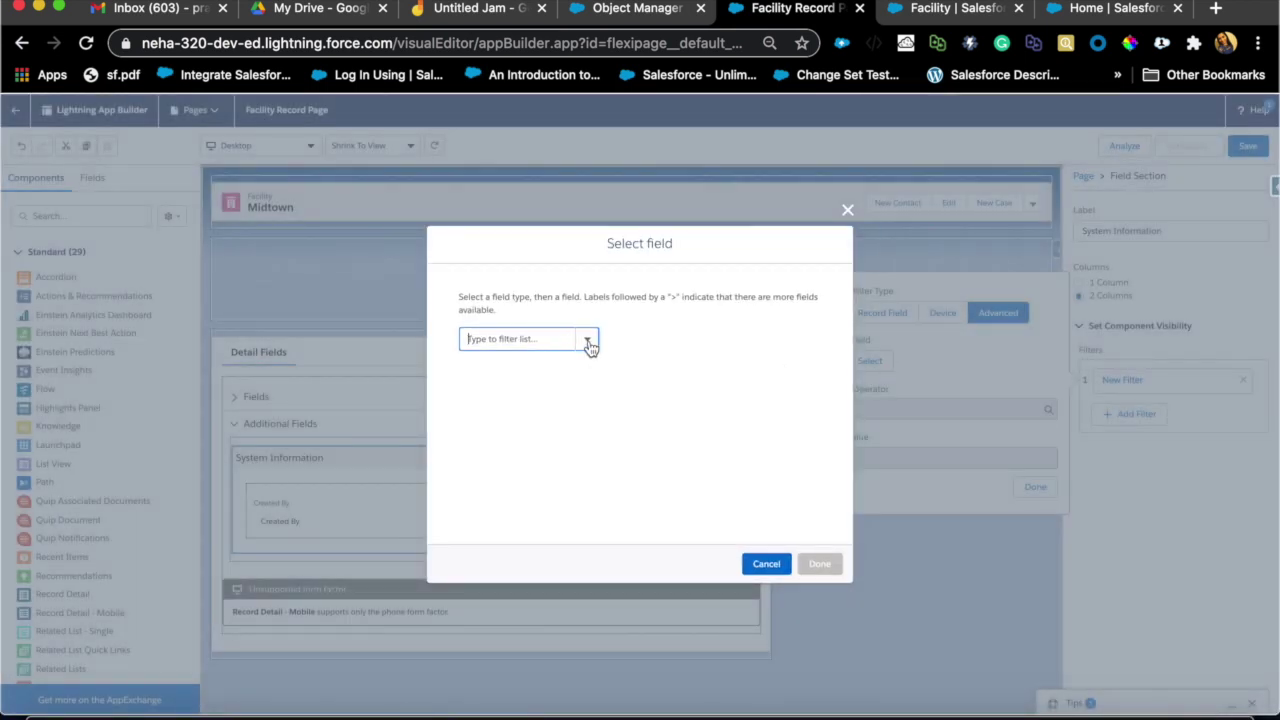
click(587, 339)
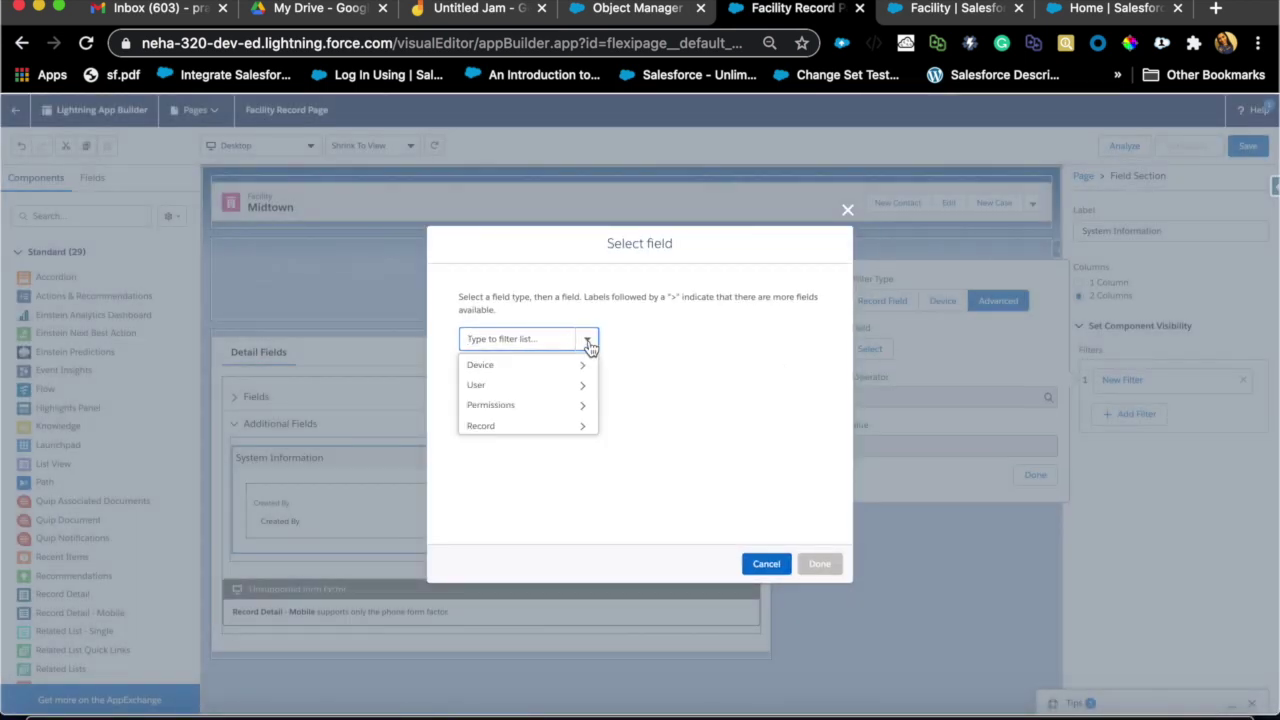
click(585, 393)
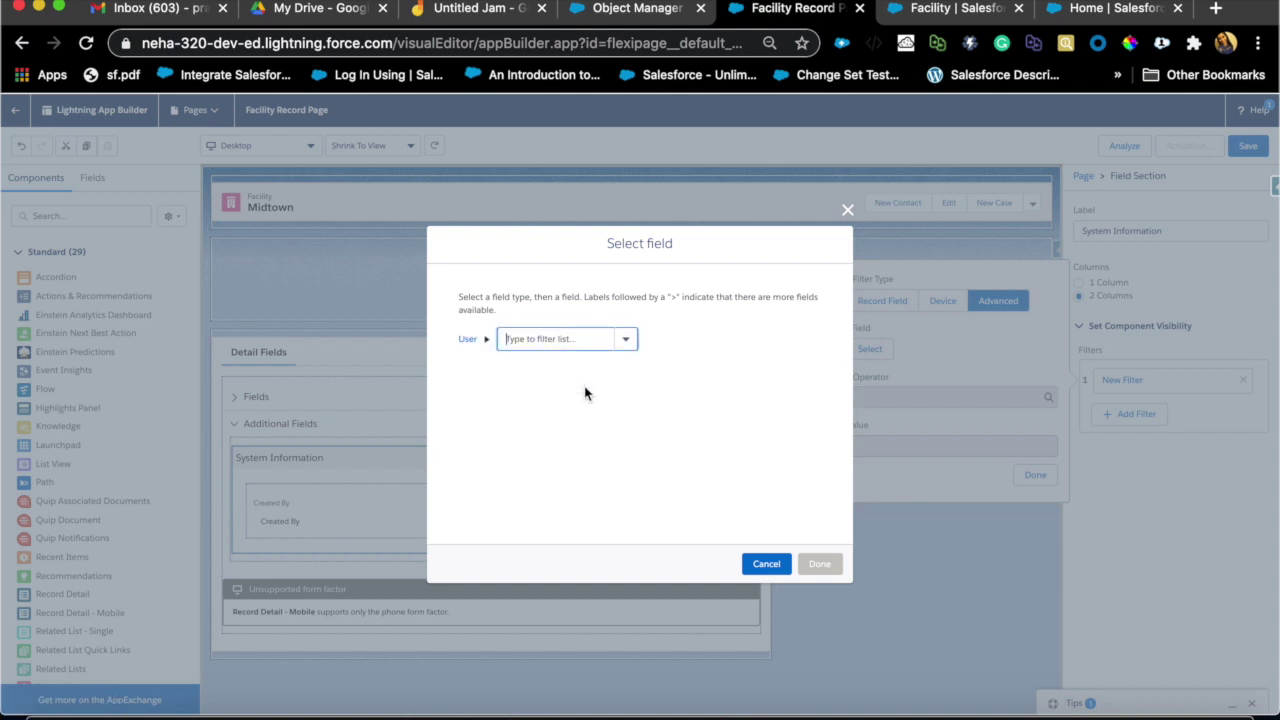
click(627, 341)
scroll(556, 450, down, 2)
text(pro)
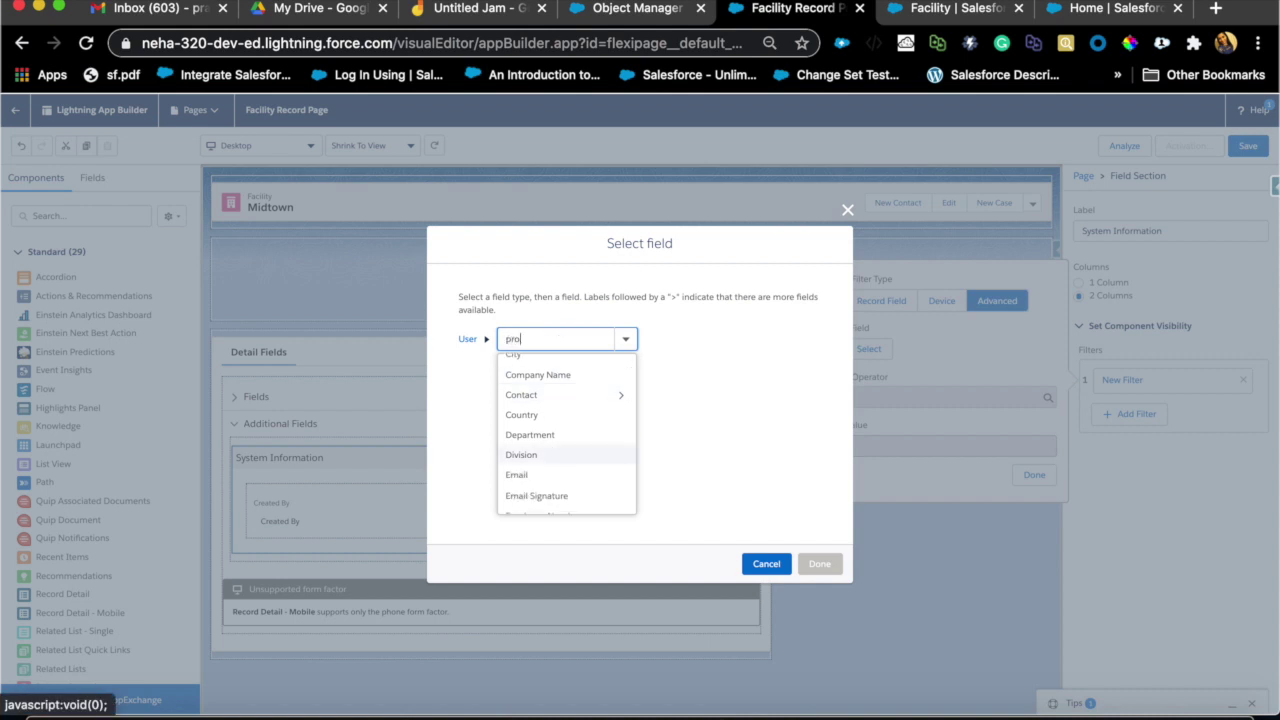
click(534, 368)
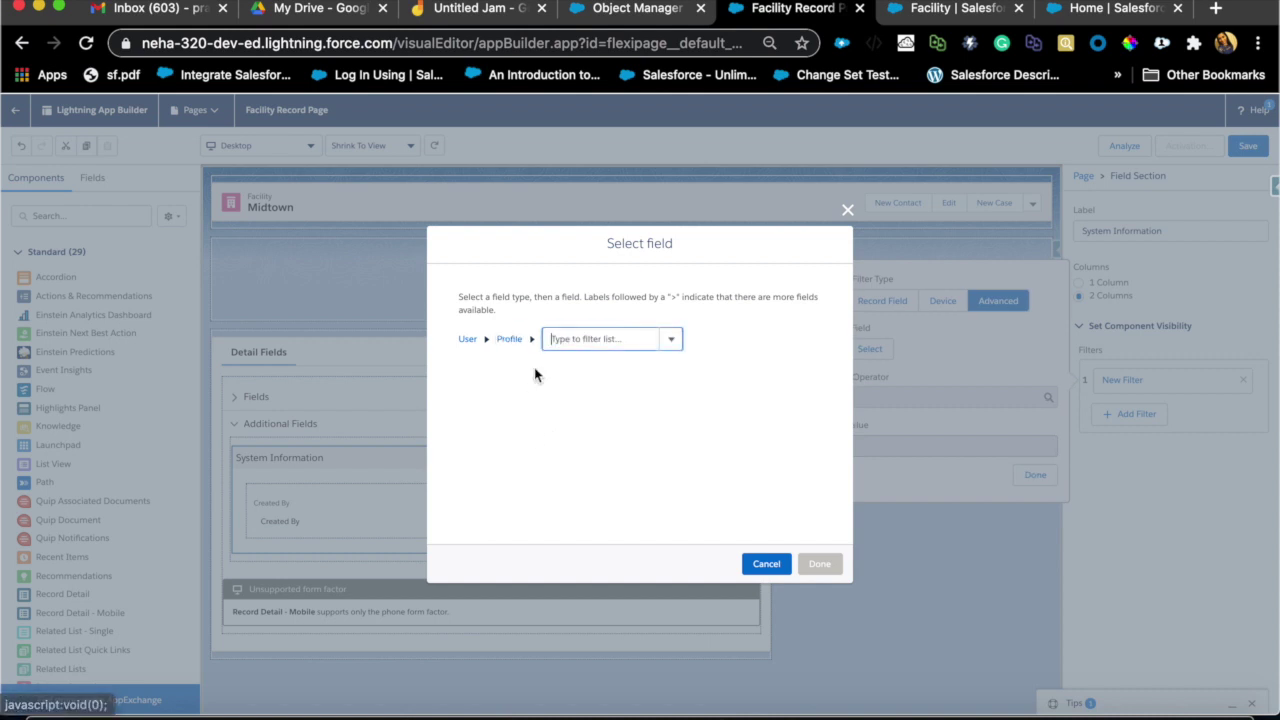
click(671, 340)
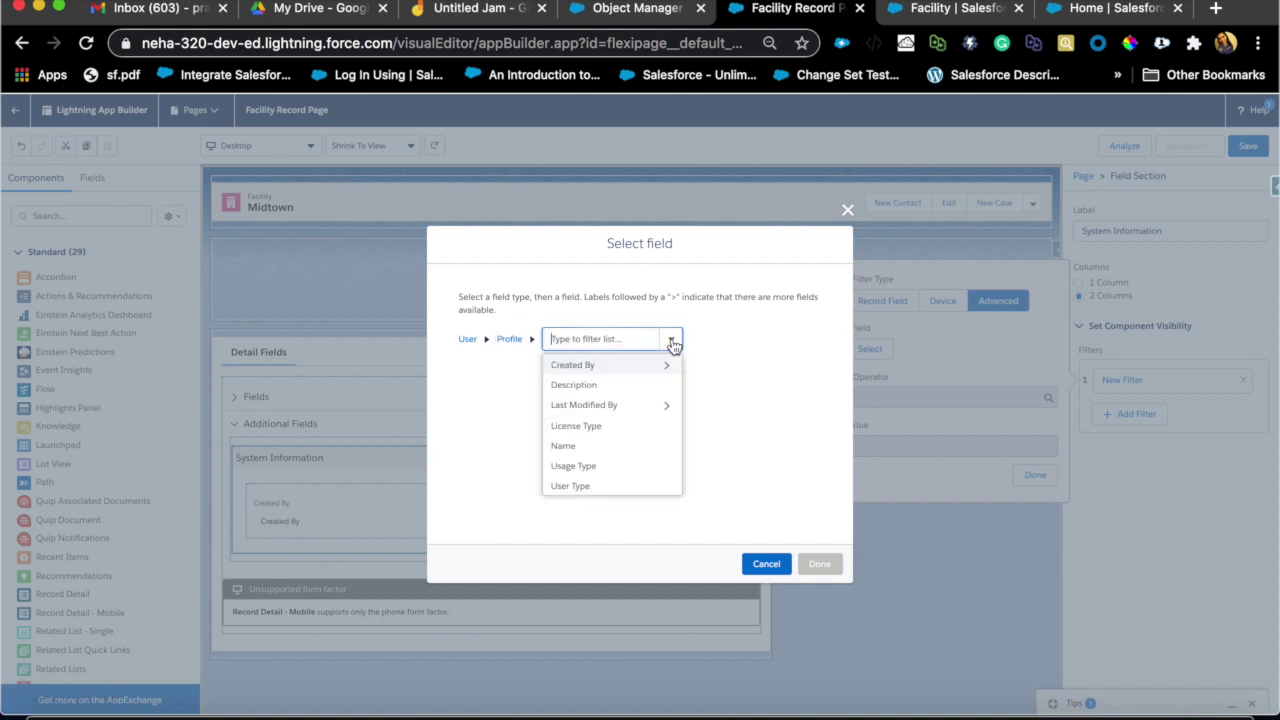
click(594, 452)
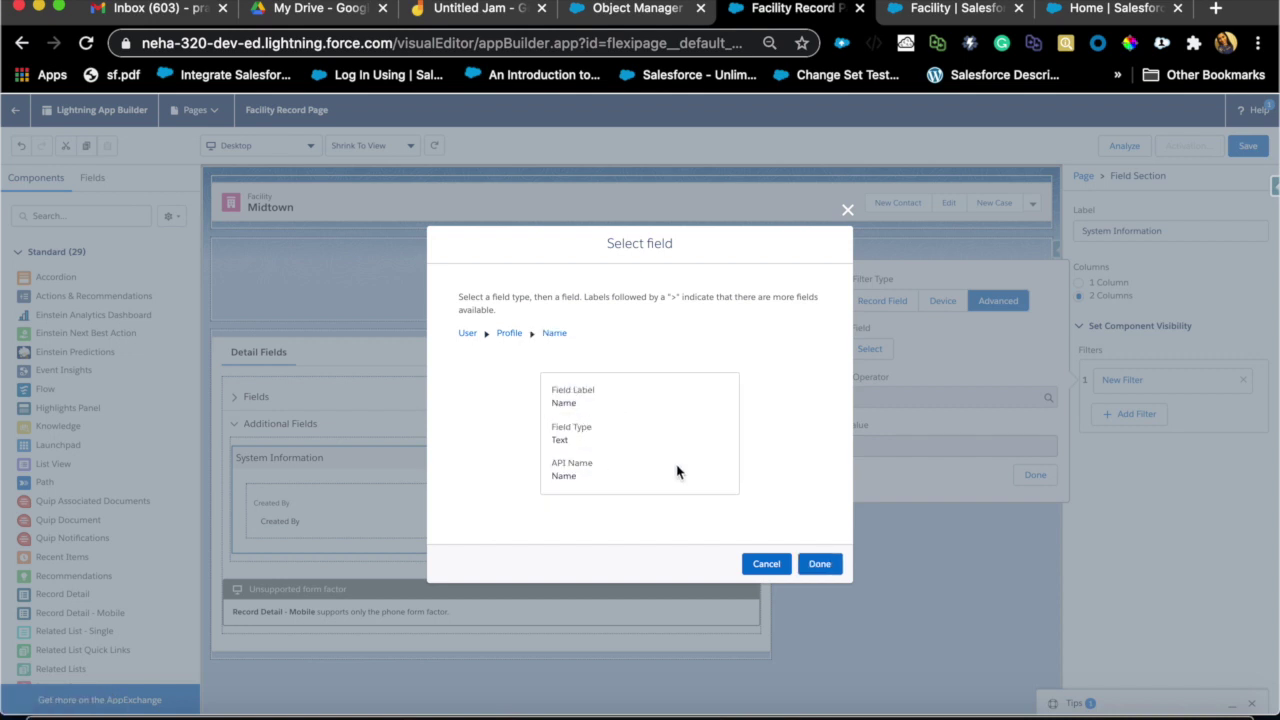
click(819, 564)
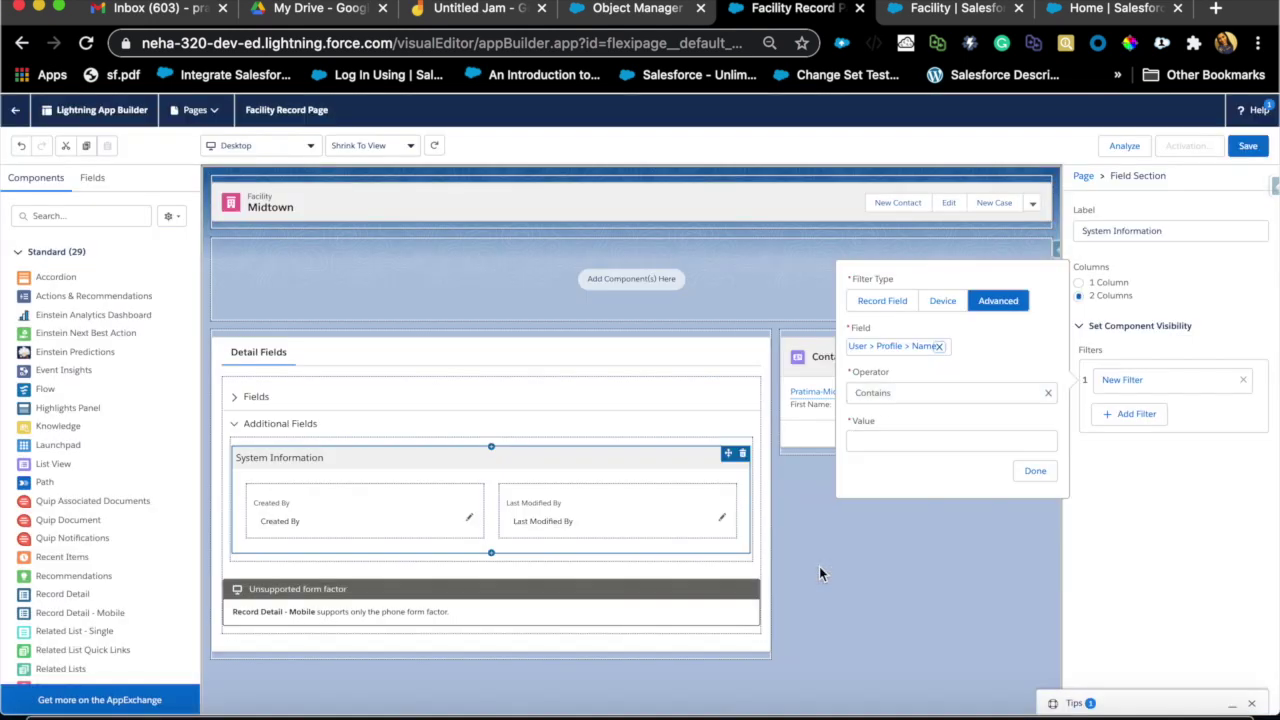
Complete the filter with the operator Not Equal and the value System Administrator.
click(946, 442)
text(System Information)
click(946, 398)
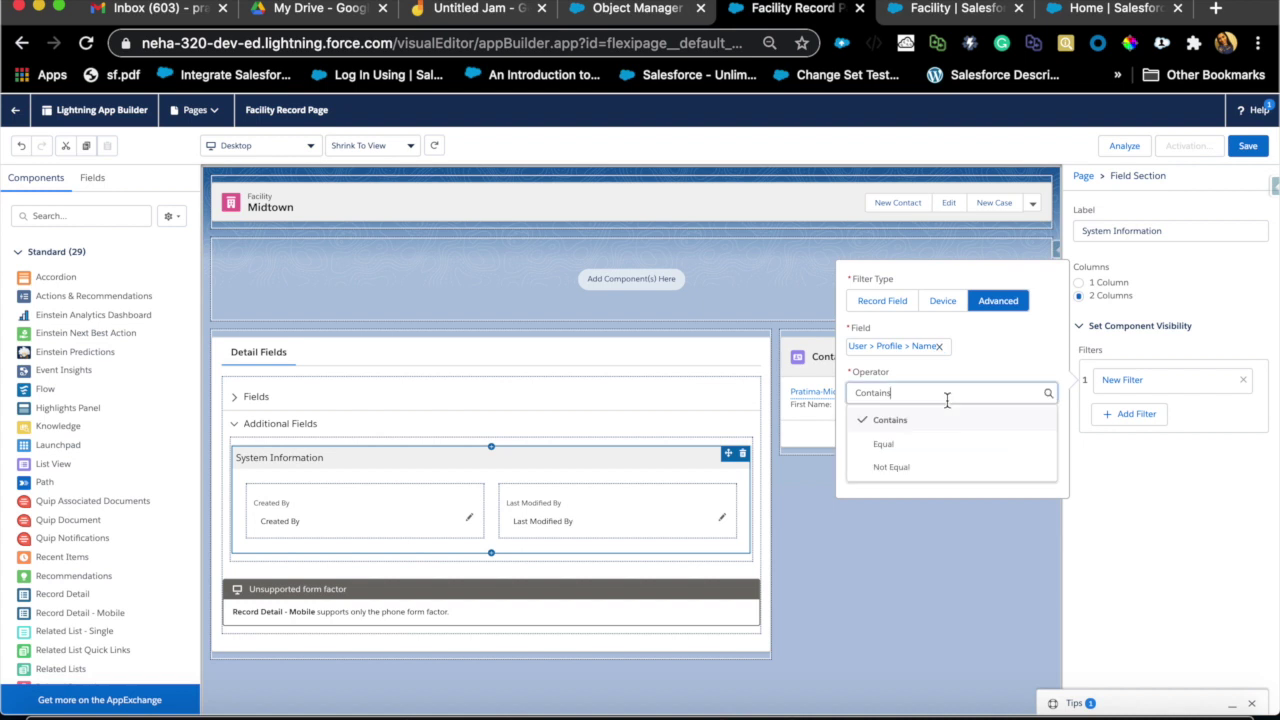
click(885, 443)
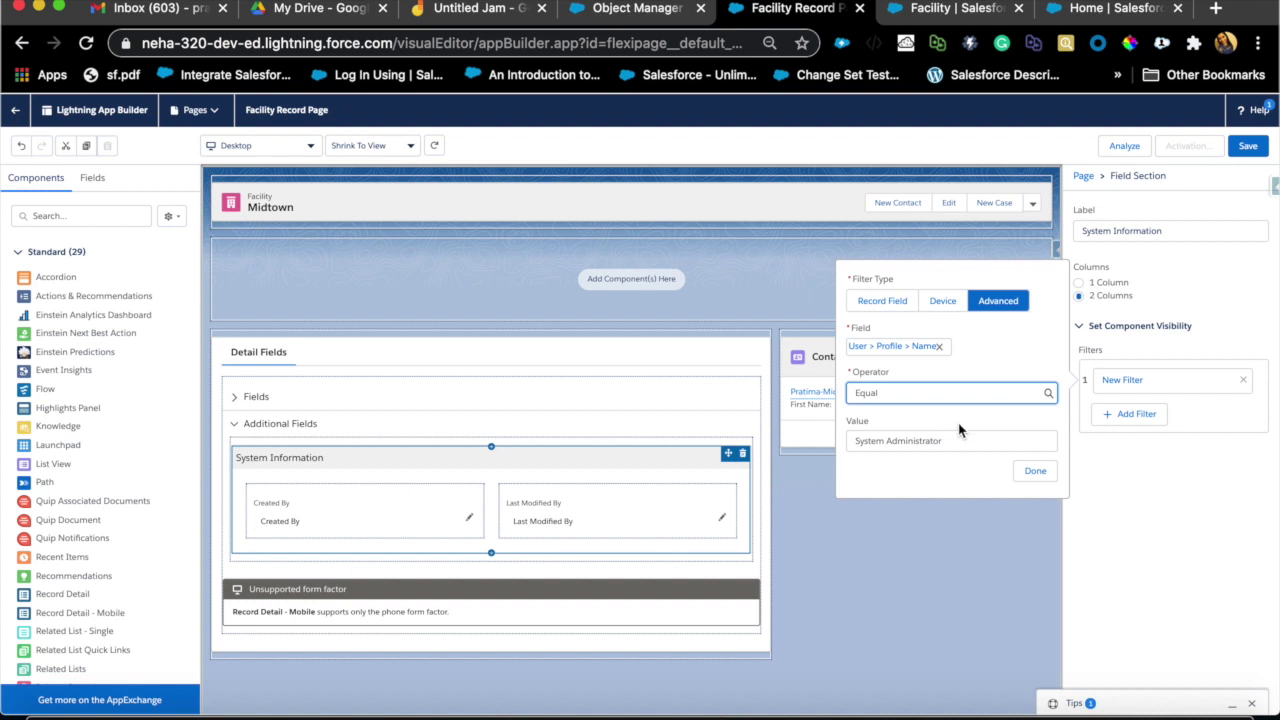
click(965, 395)
click(934, 466)
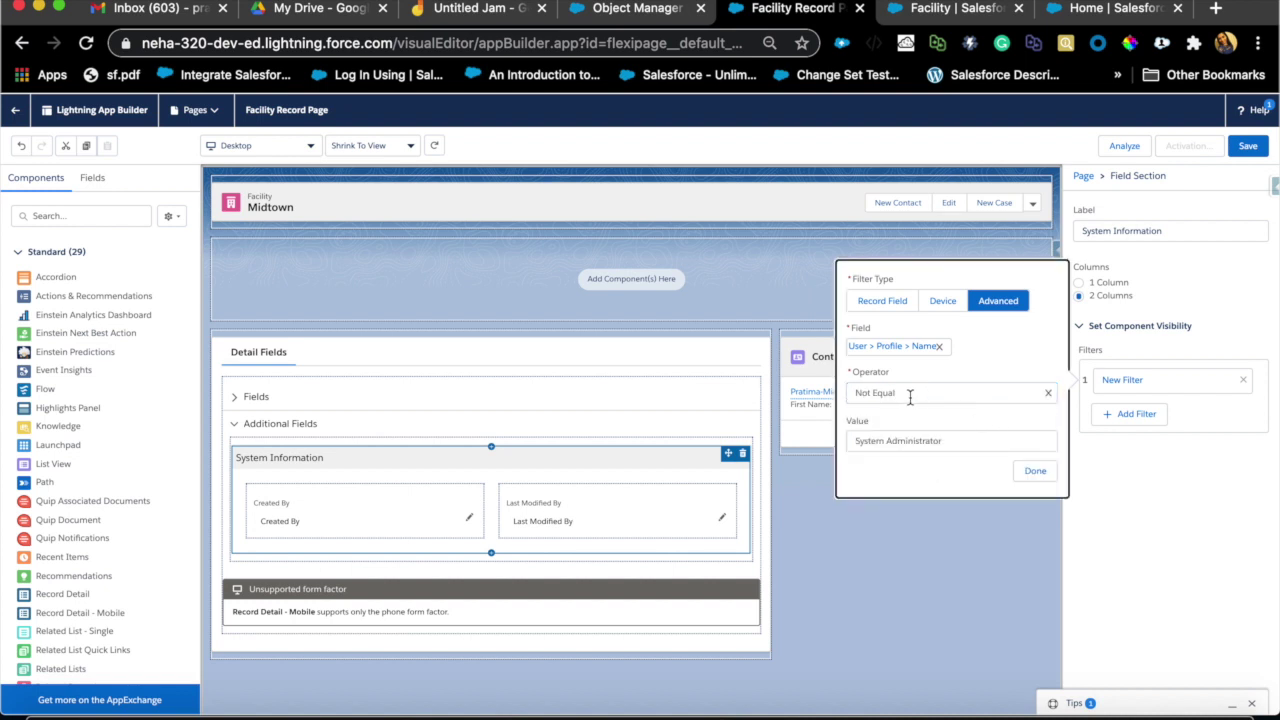
click(1025, 470)
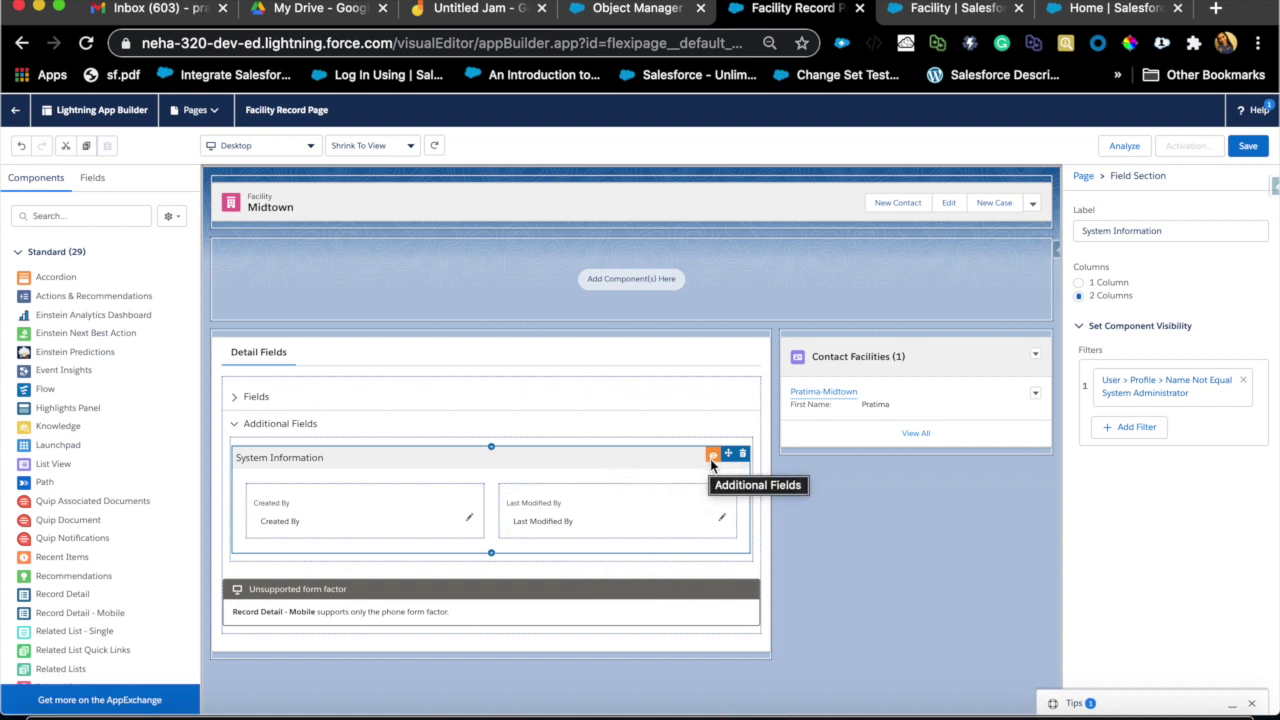
In the accordion's Fields section, move Facility Phone and Facility Fax into the second column below Owner.
click(240, 405)
scroll(312, 535, down, 4)
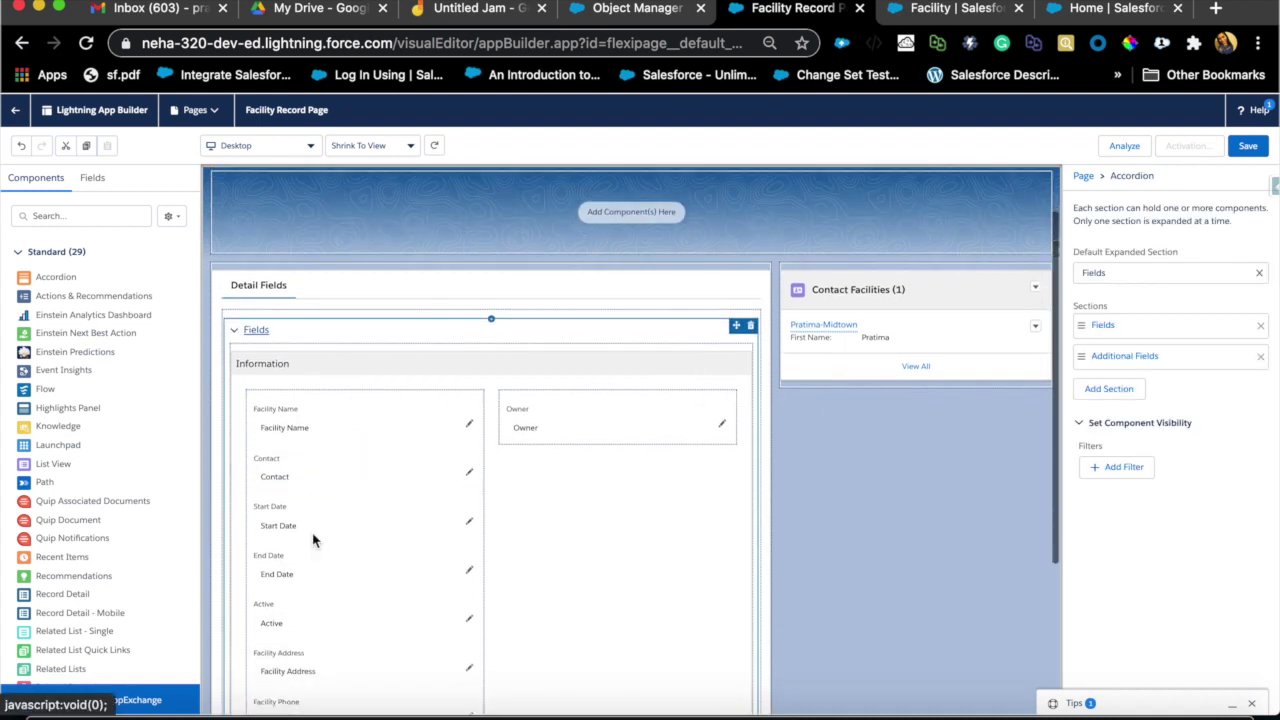
scroll(312, 540, down, 2)
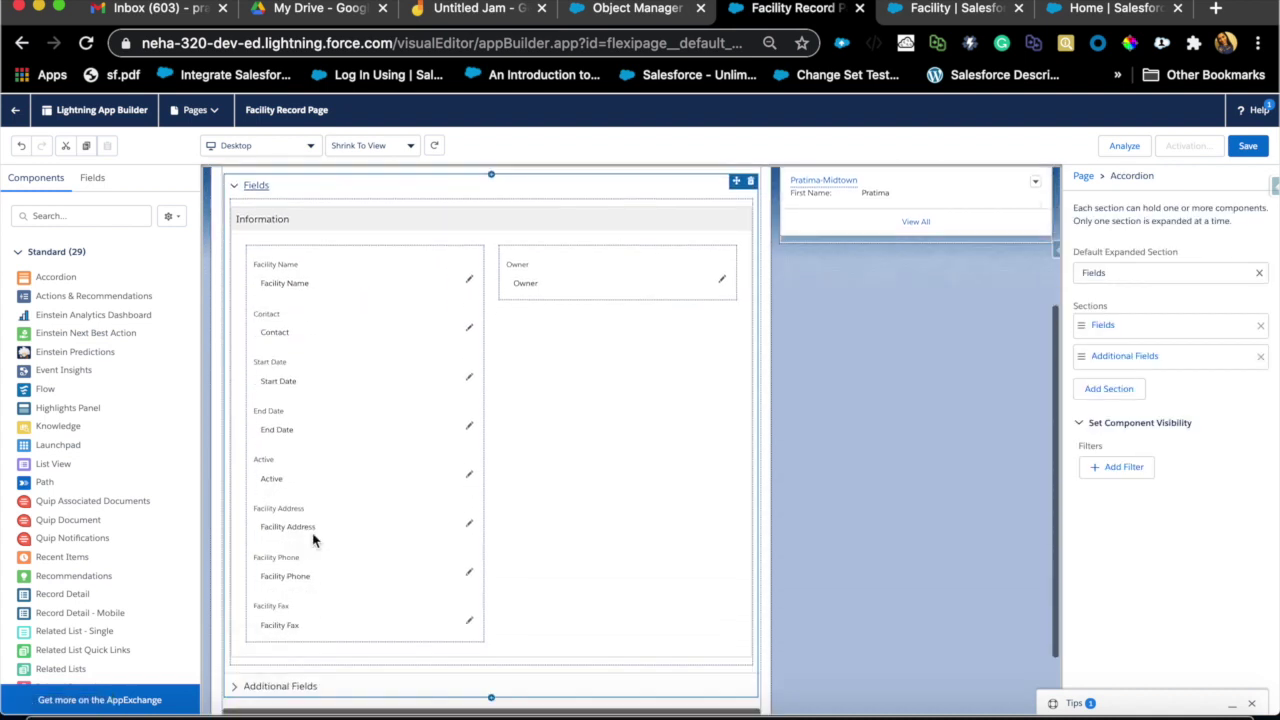
drag(329, 574, 571, 289)
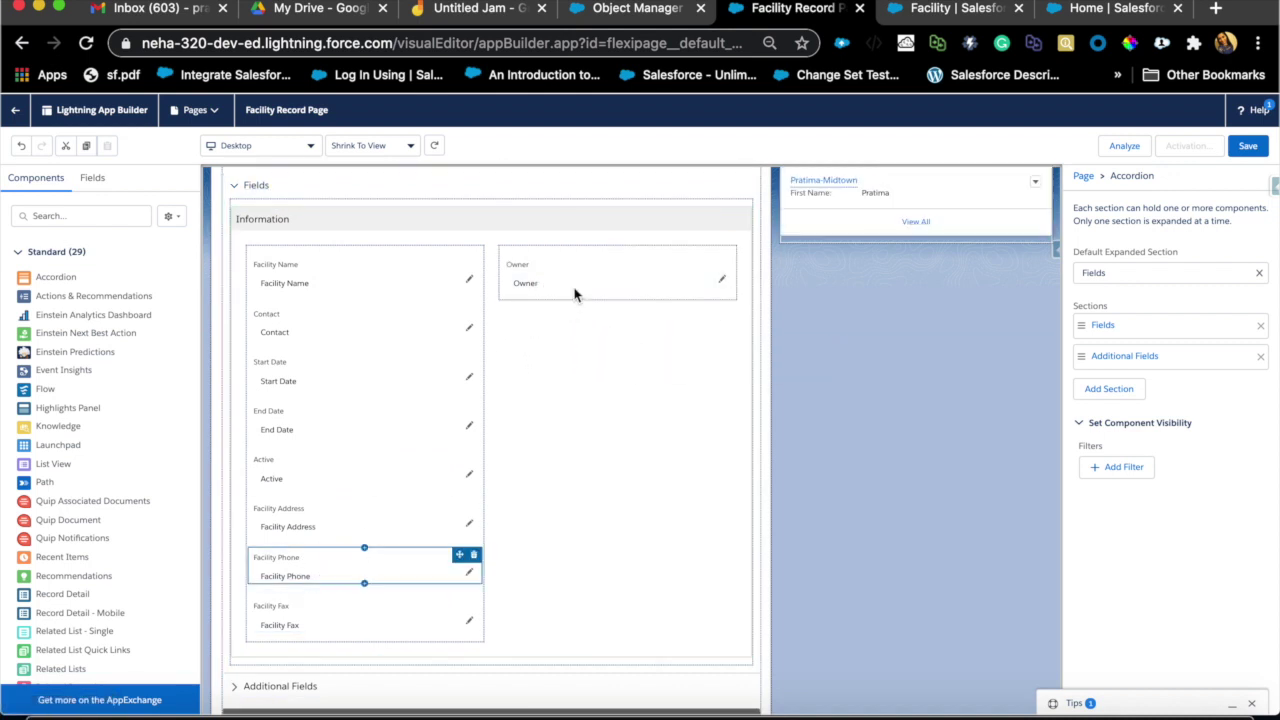
click(285, 560)
drag(609, 321, 591, 352)
Change the label of the Information field section to Main Info.
click(373, 234)
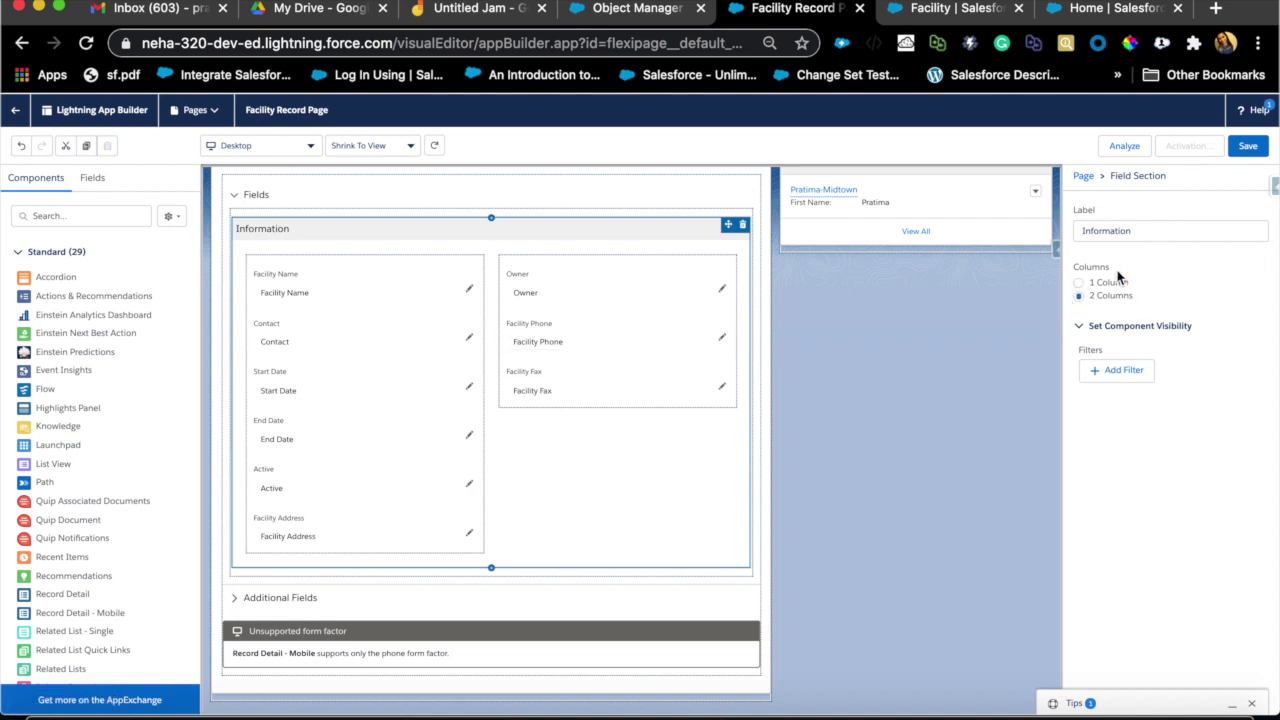
double_click(1114, 230)
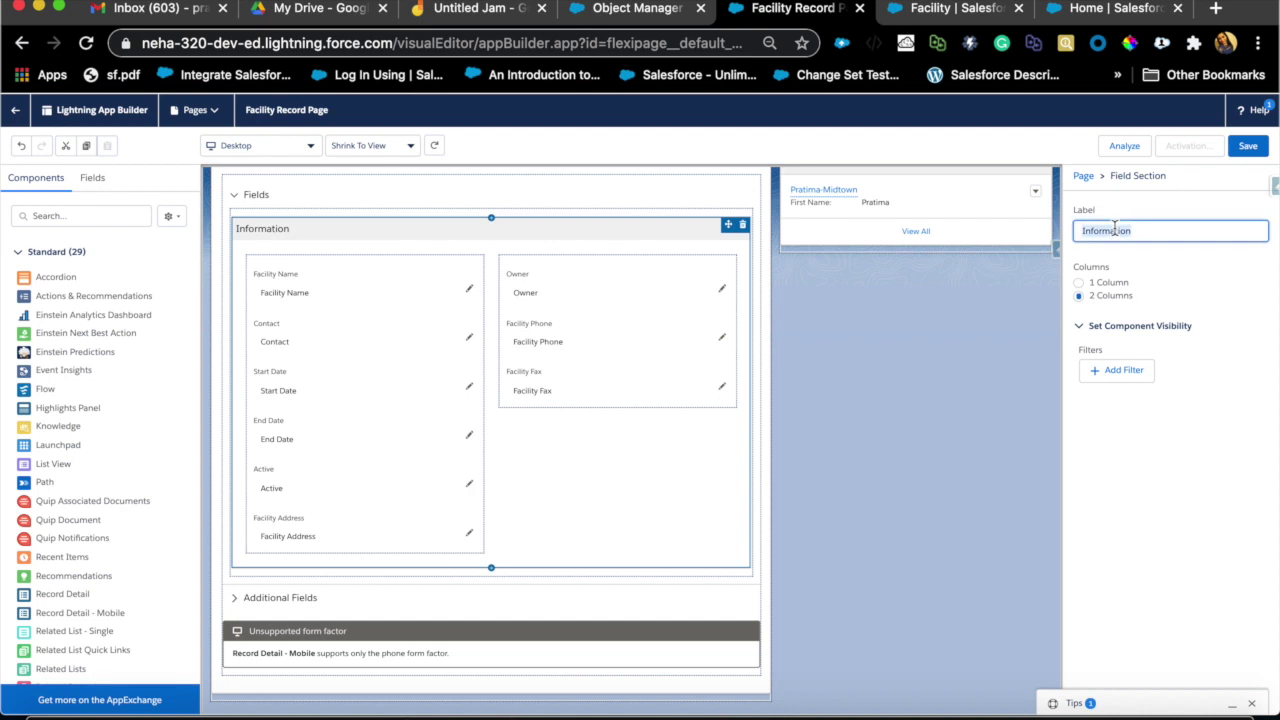
text(Main Info)
click(360, 240)
scroll(300, 240, up, 2)
scroll(293, 425, down, 3)
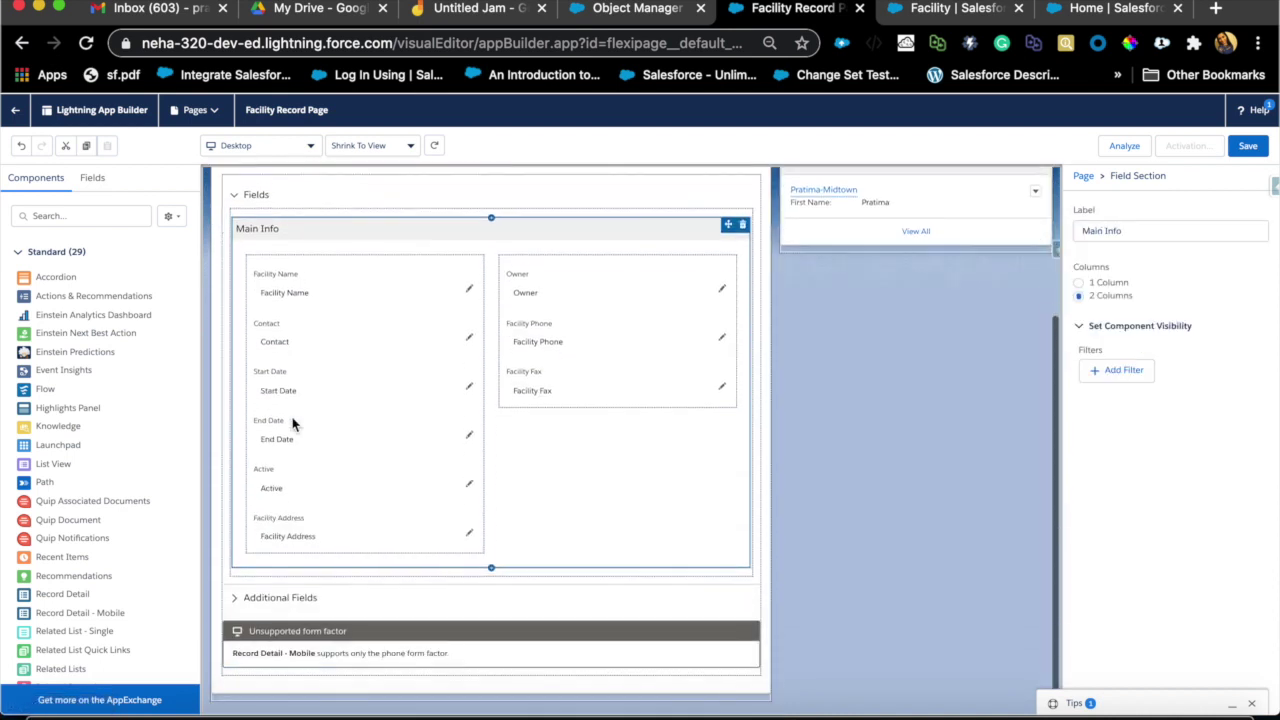
Try out a Path component above the Main Info section in the accordion's Fields section, and delete it again.
click(494, 571)
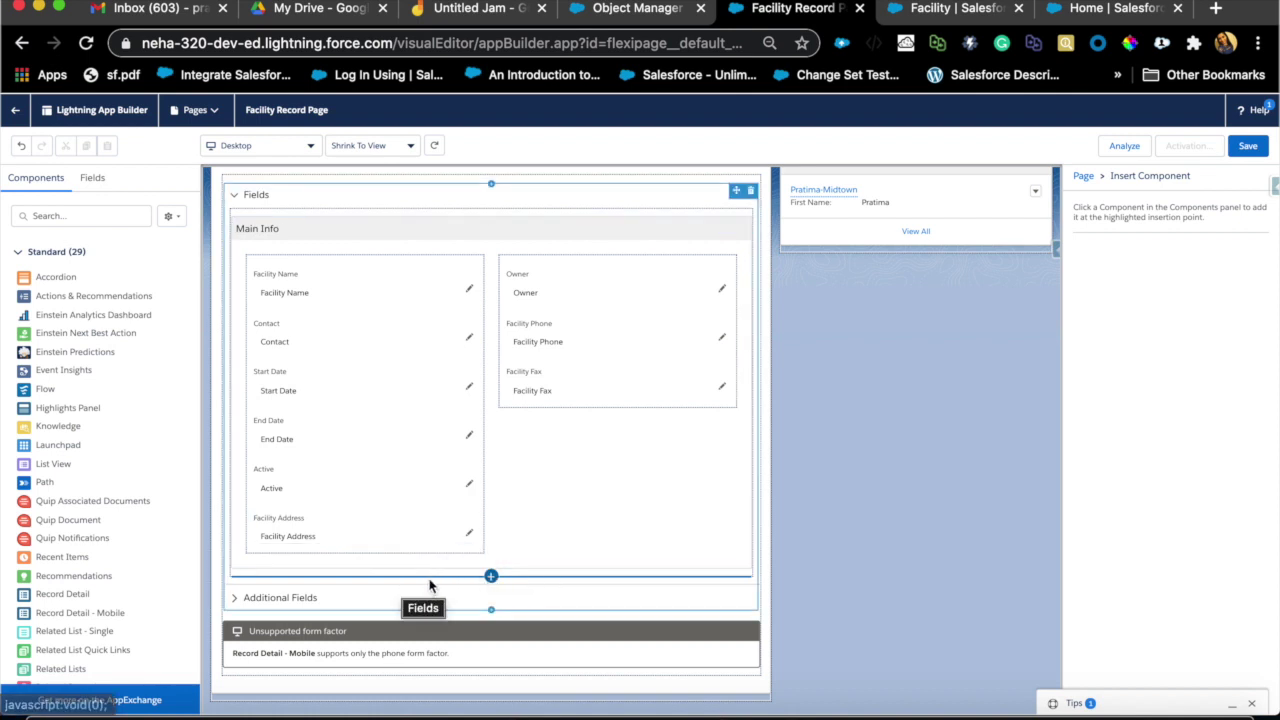
scroll(442, 450, up, 1)
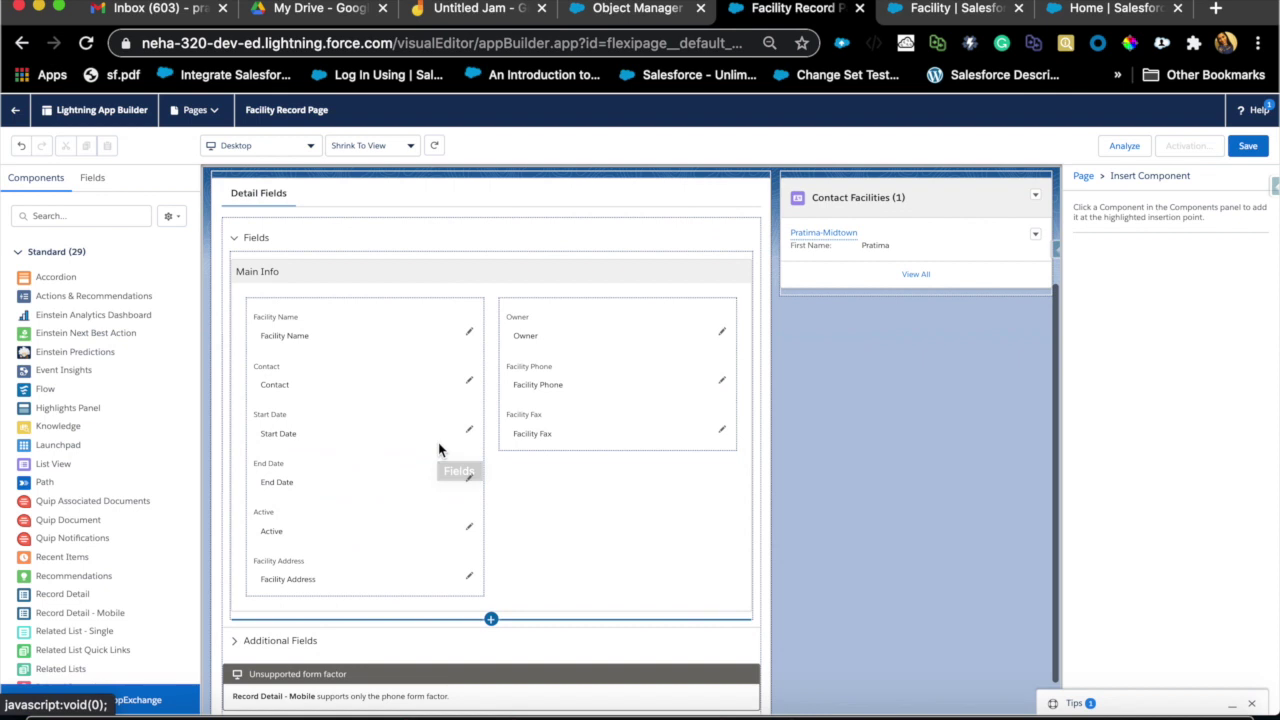
scroll(438, 445, up, 1)
click(239, 294)
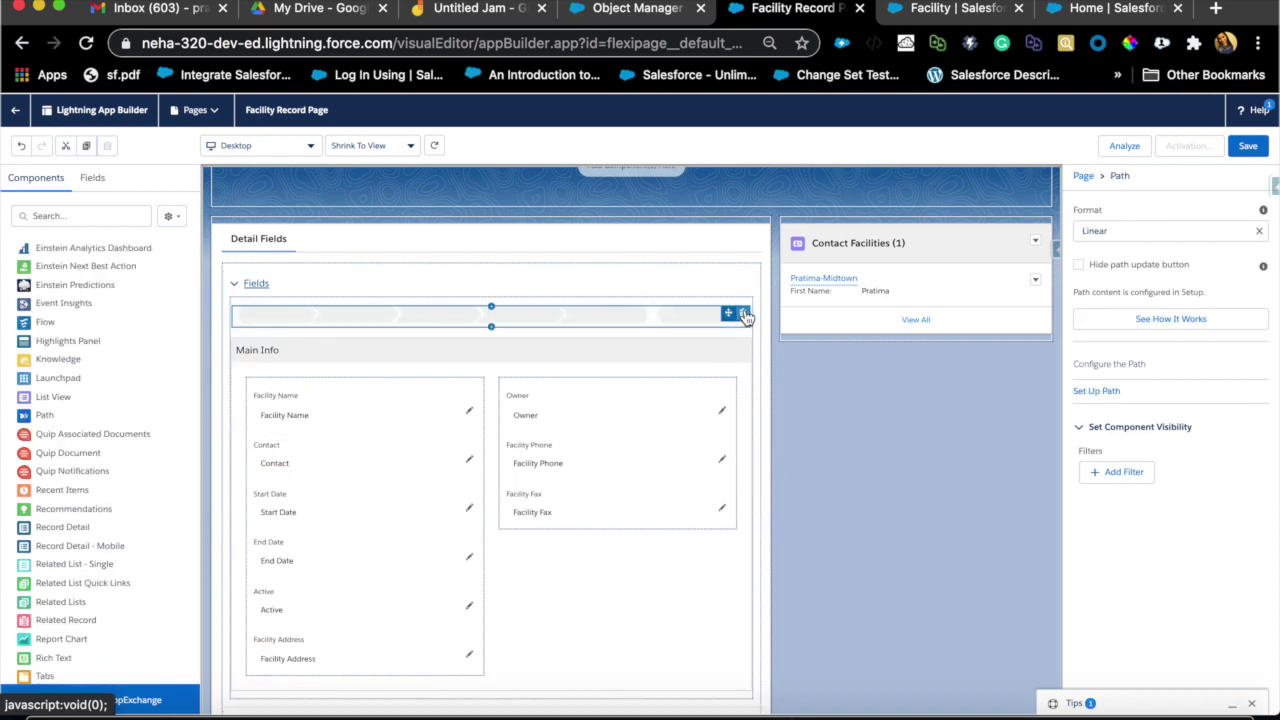
click(744, 315)
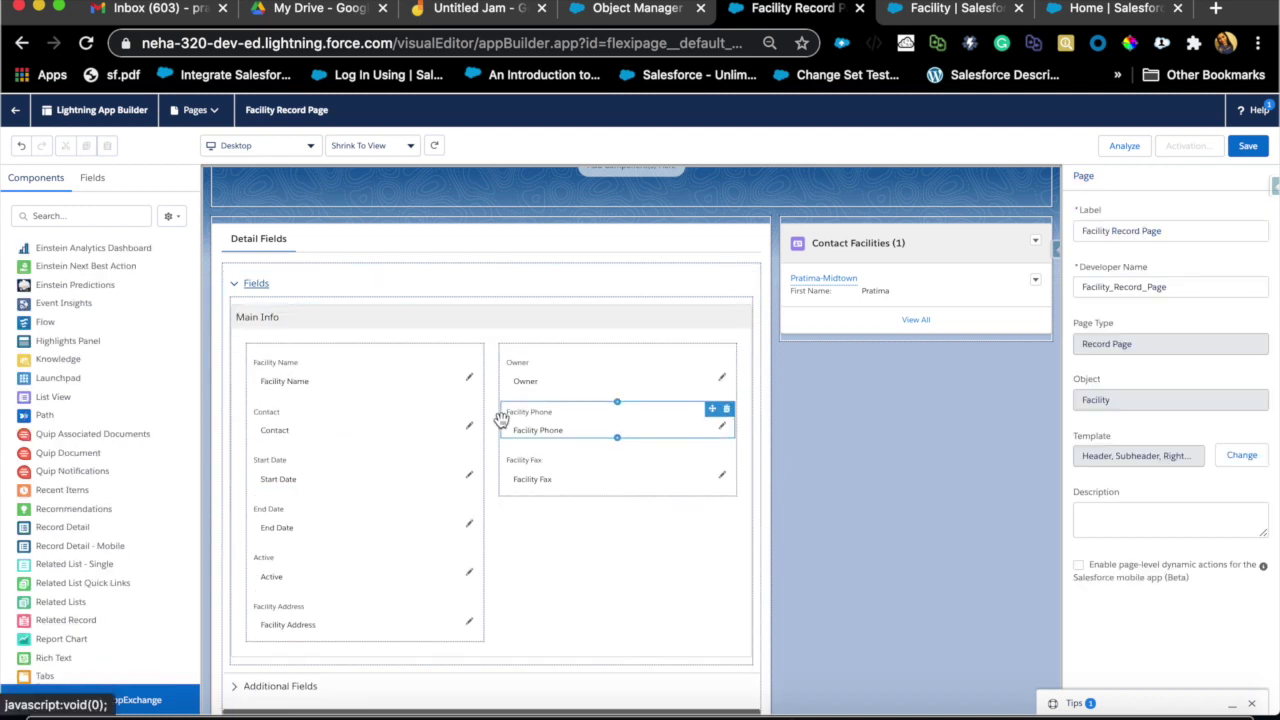
scroll(478, 522, down, 2)
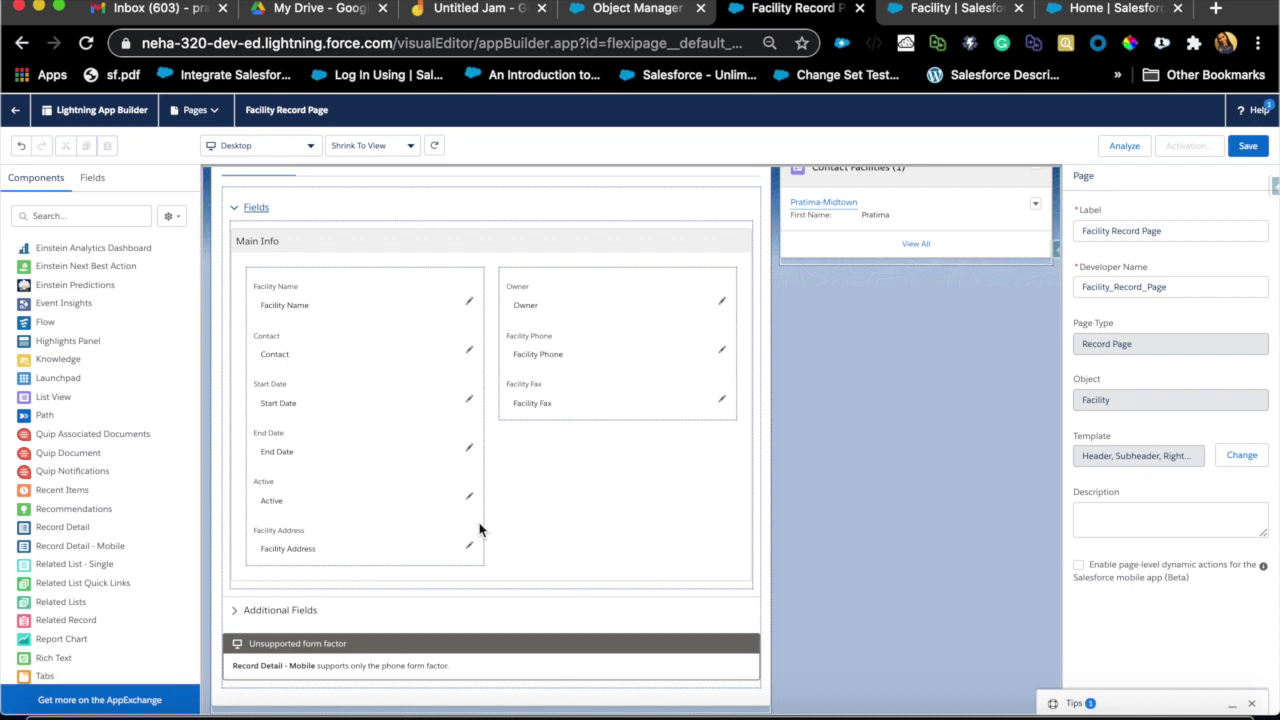
View the properties of the Record Detail - Mobile component below the Additional Fields section.
scroll(479, 530, down, 1)
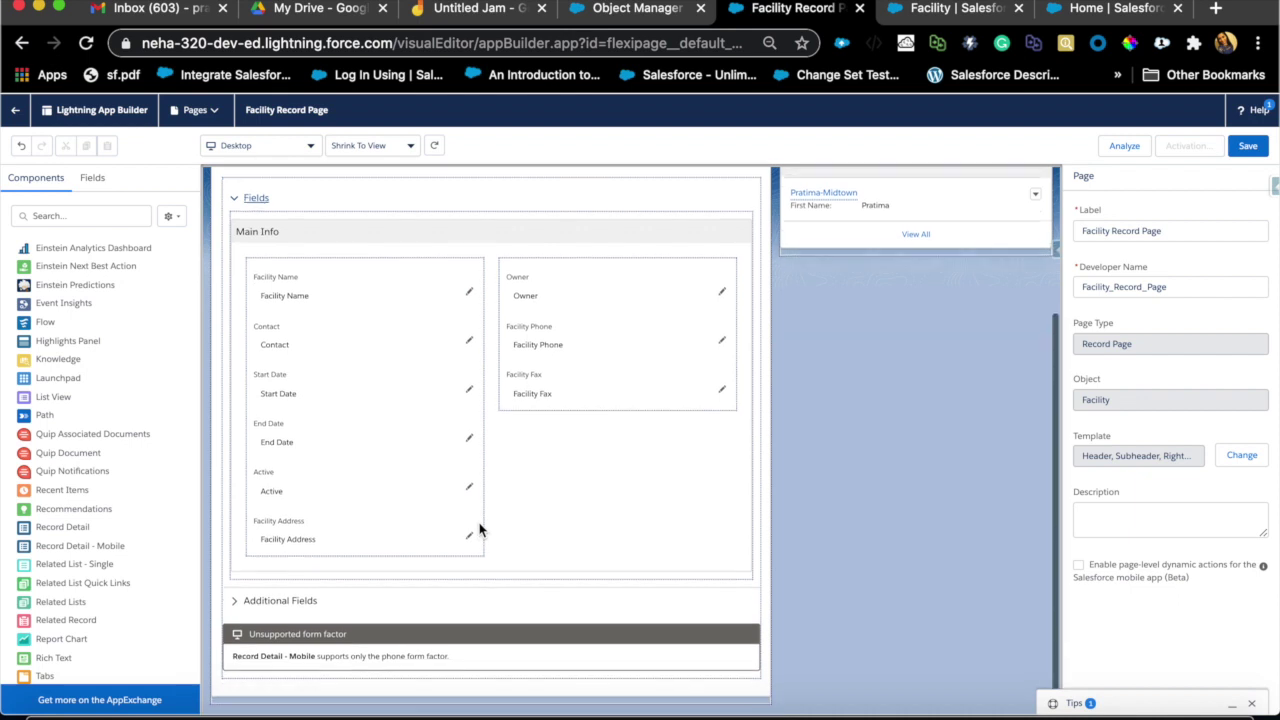
click(396, 634)
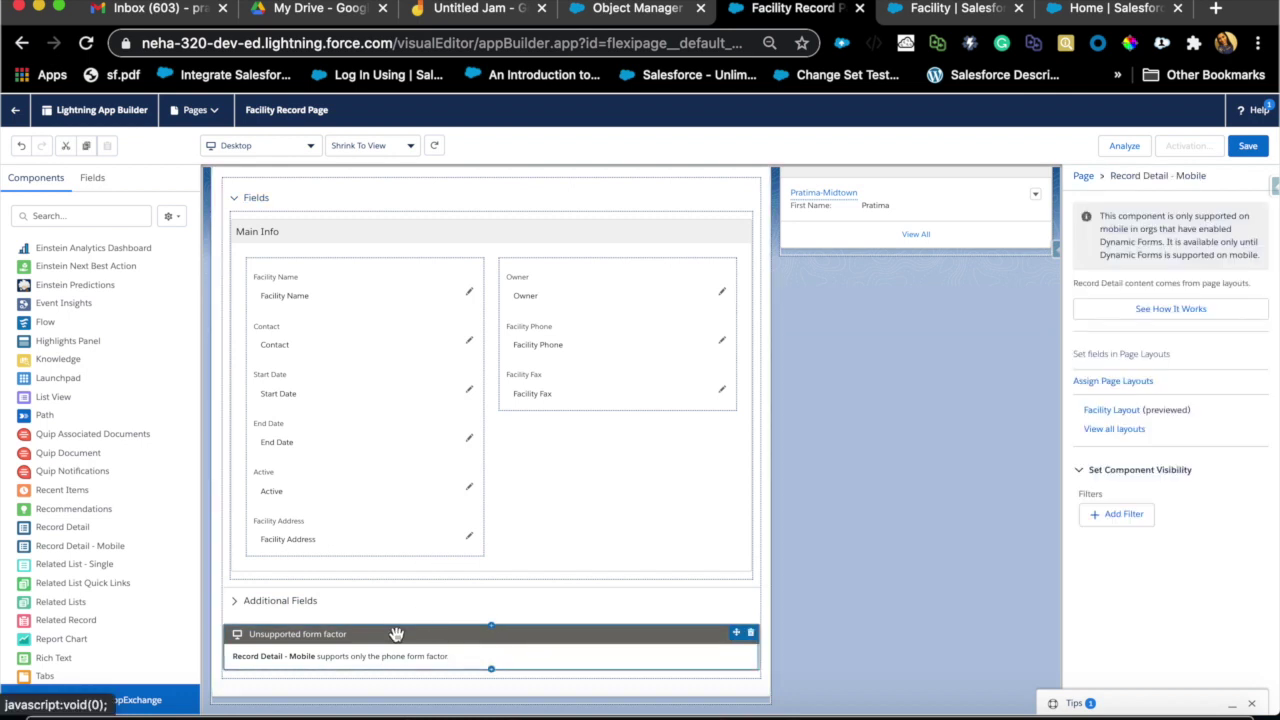
click(578, 388)
scroll(578, 390, up, 3)
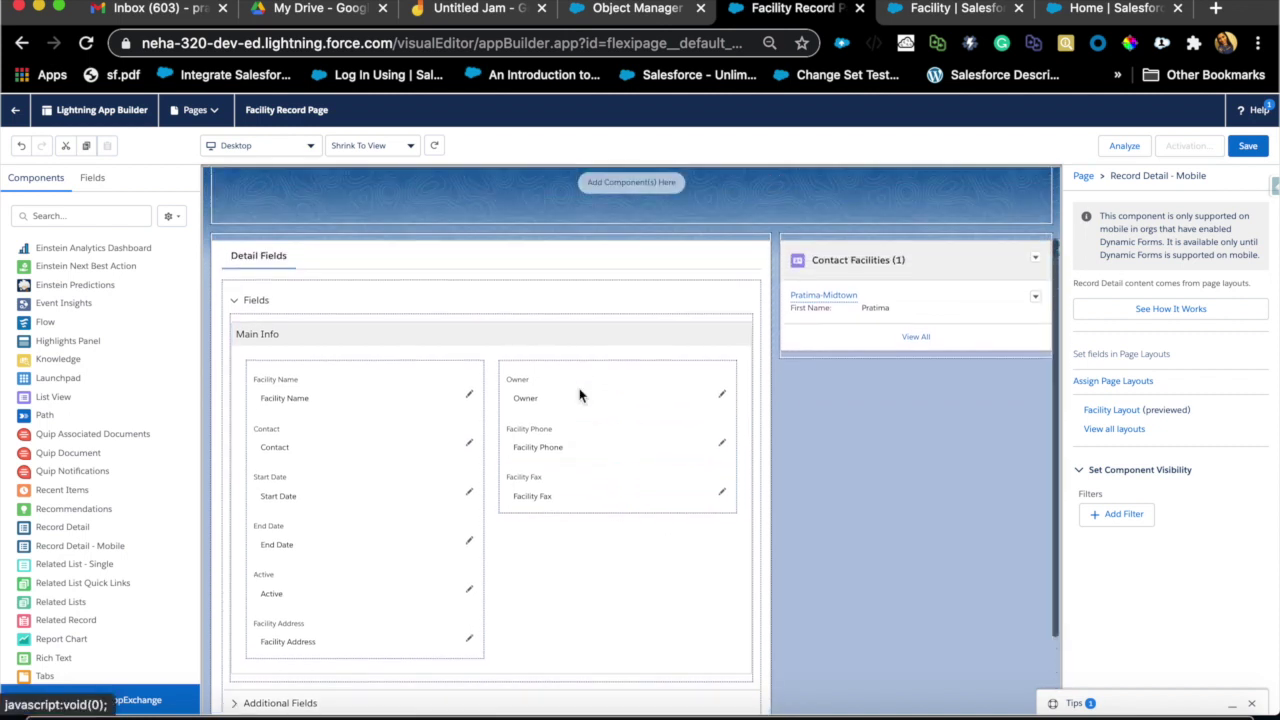
scroll(578, 395, up, 1)
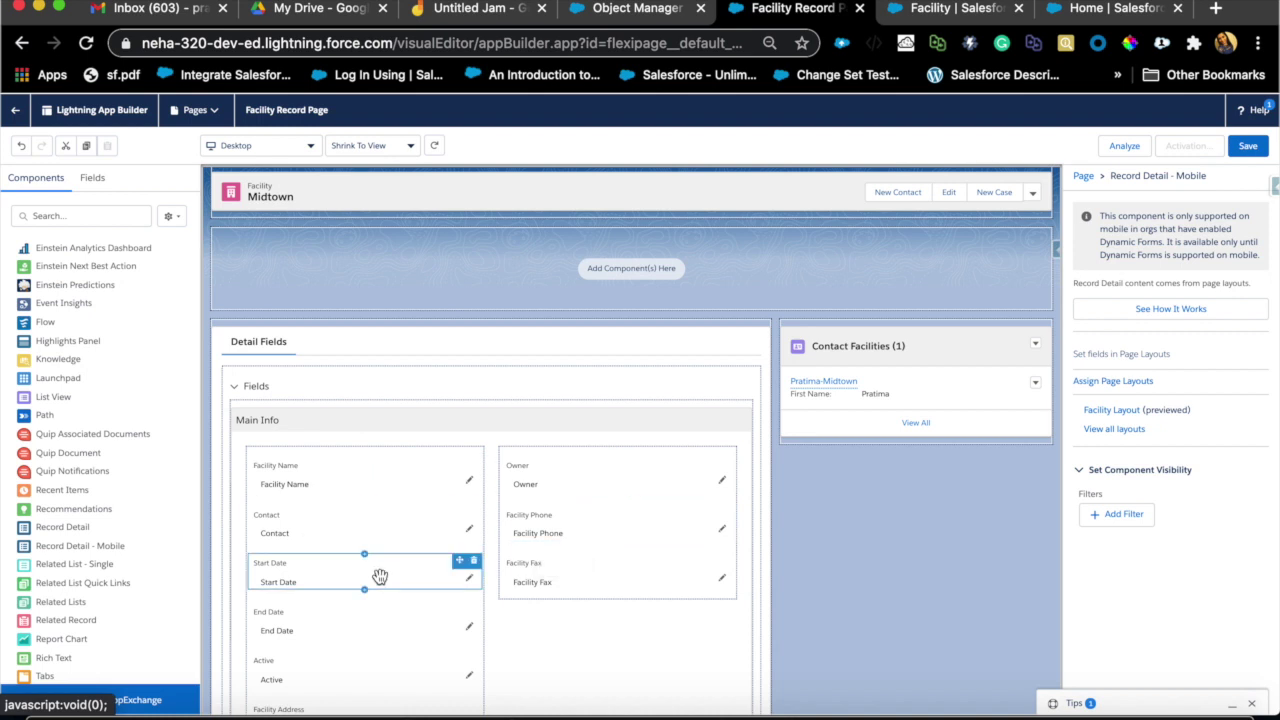
Upgrade the Highlights Panel to Dynamic Actions by migrating the actions from the Facility Layout page layout.
click(750, 206)
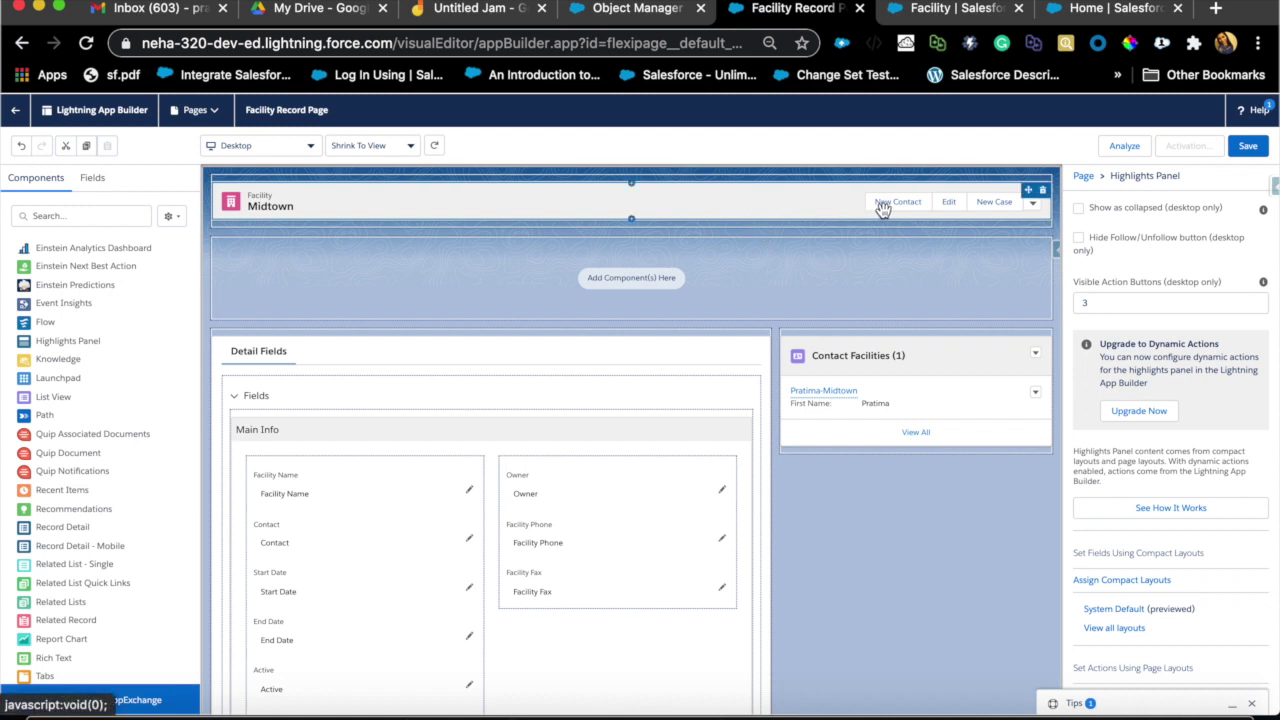
click(1158, 410)
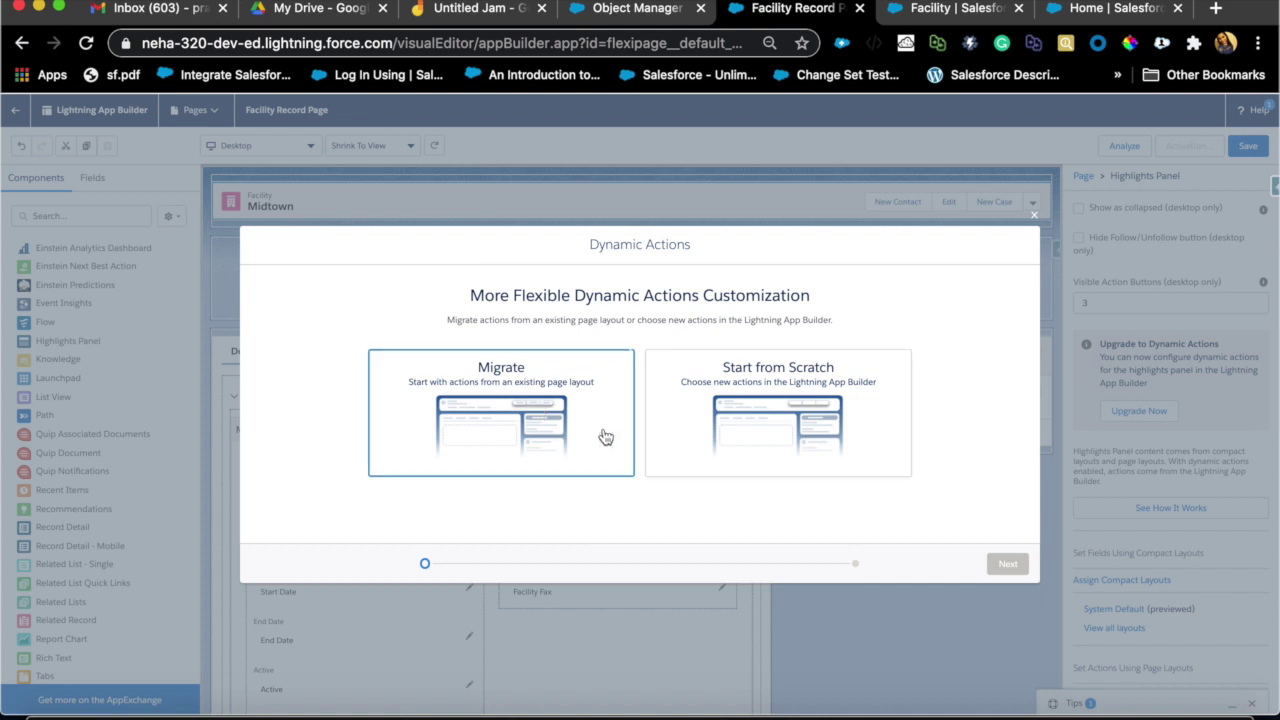
click(604, 437)
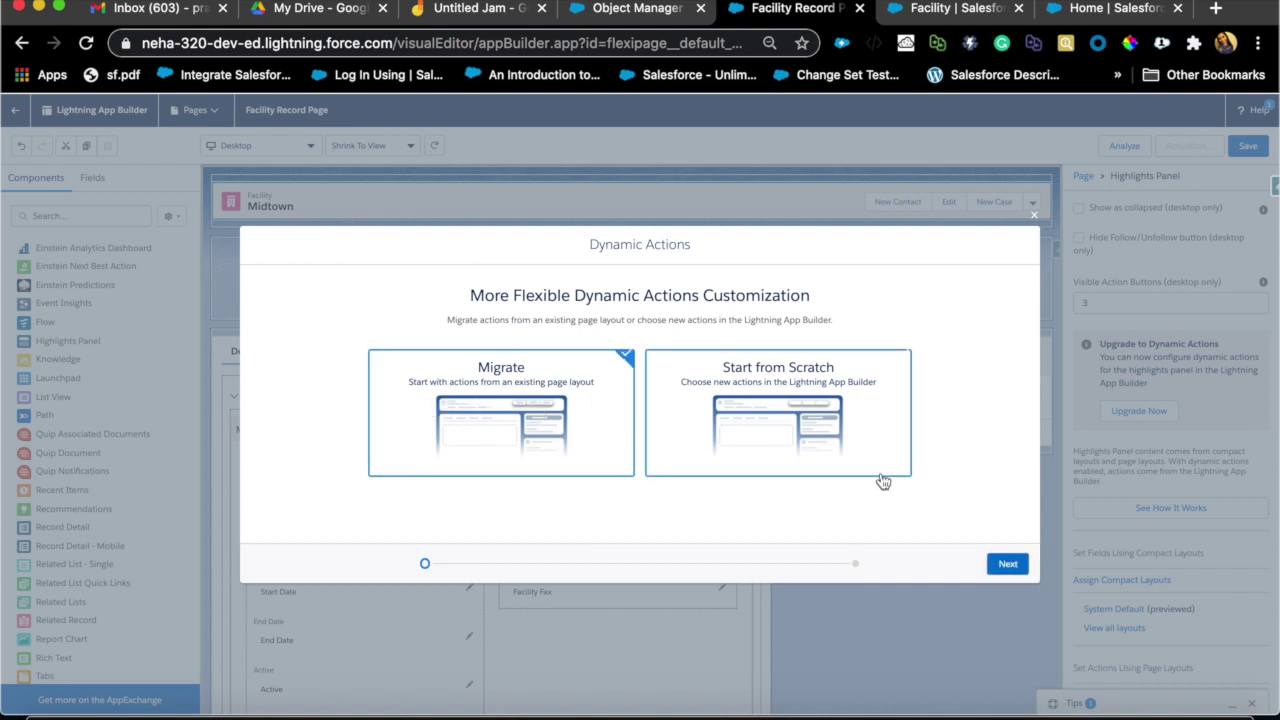
click(1008, 563)
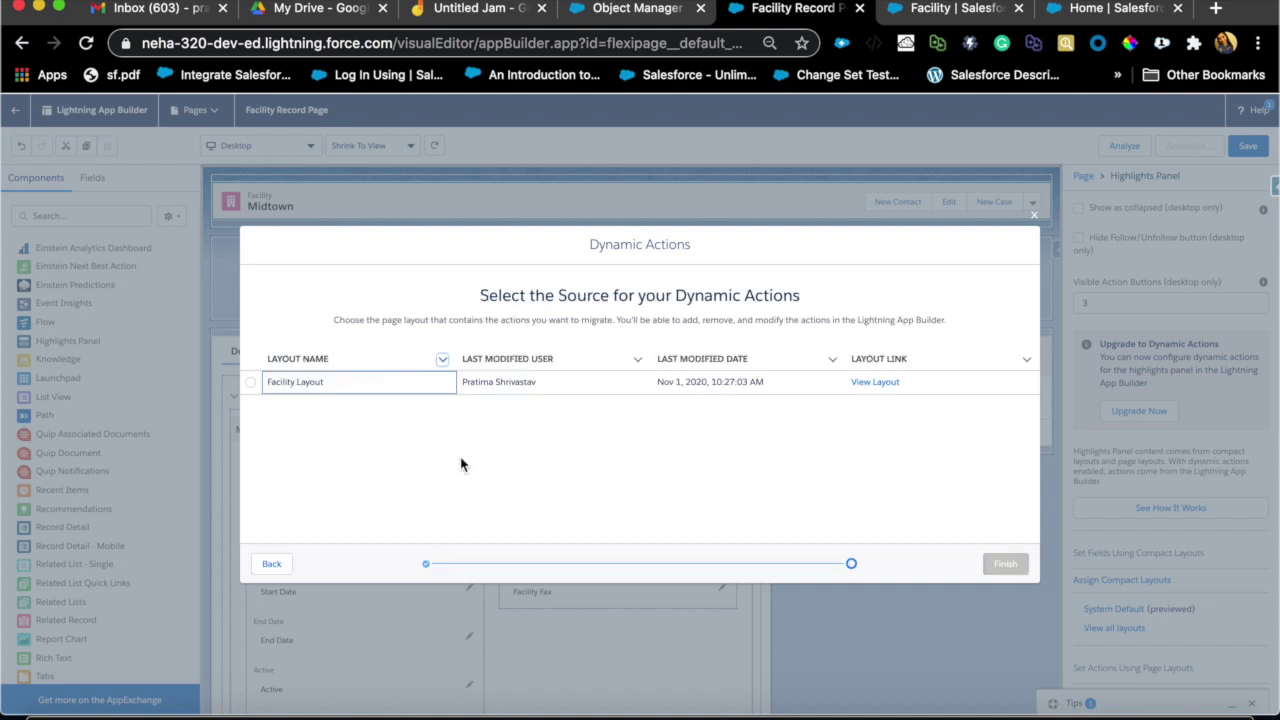
click(251, 382)
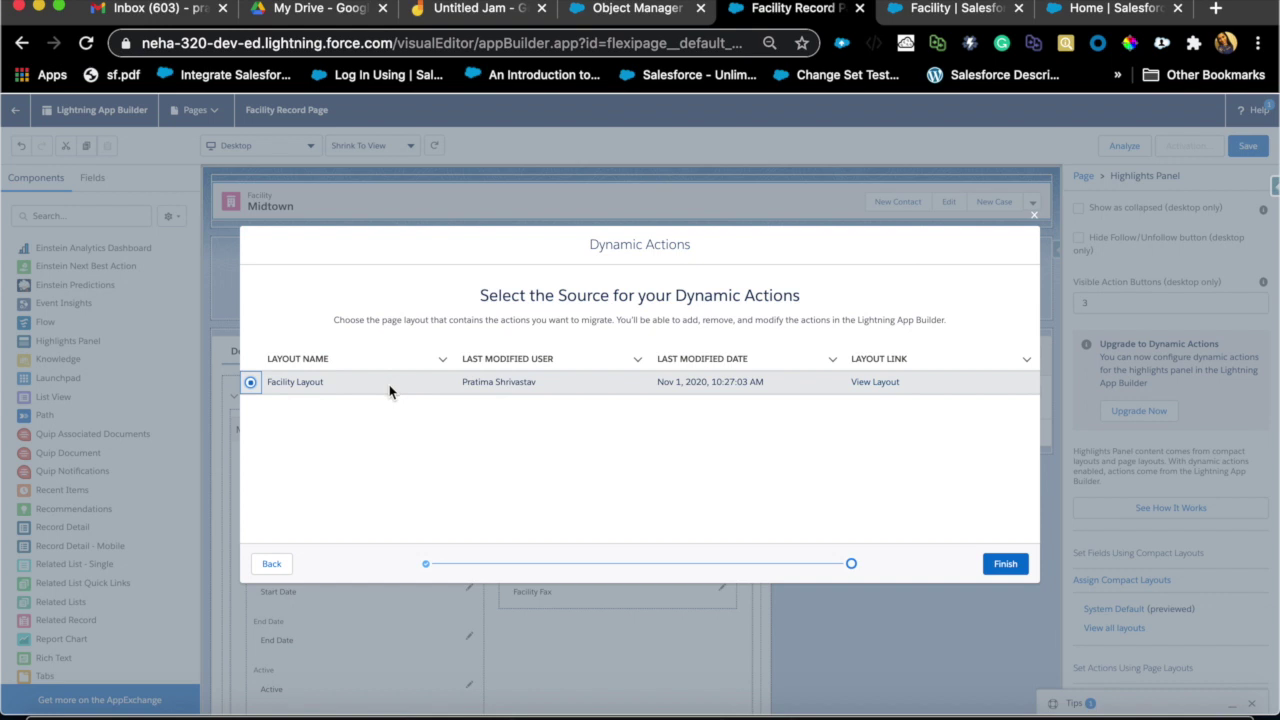
click(1022, 571)
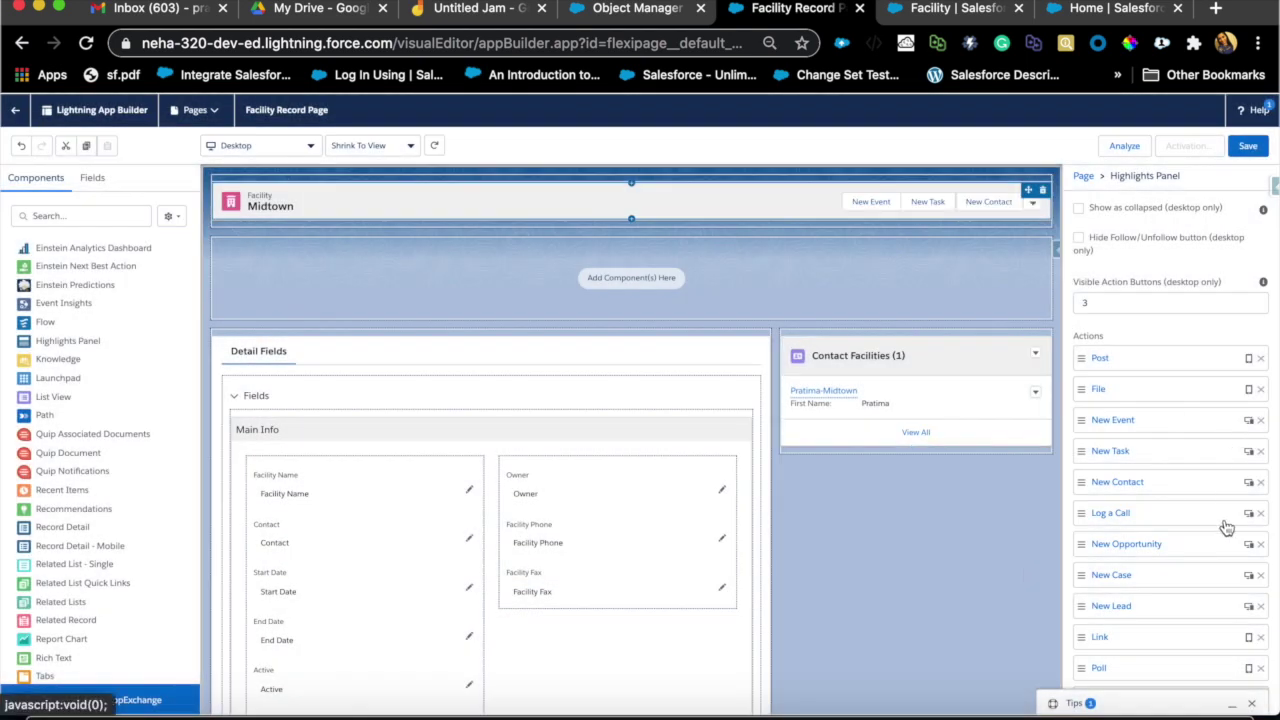
Remove the Receive Alerts, Printable View, Change Record Type and Change Owner actions from the Highlights Panel.
scroll(1226, 527, down, 4)
scroll(1226, 525, down, 2)
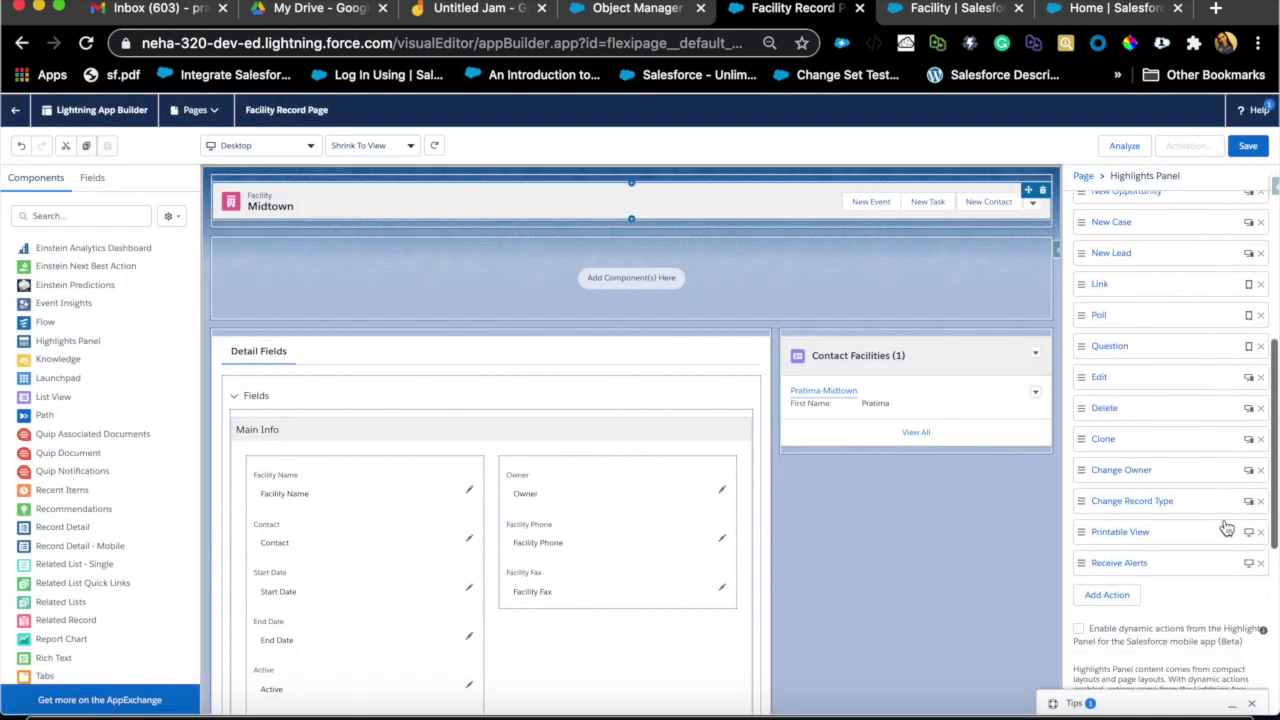
scroll(408, 397, down, 1)
click(288, 440)
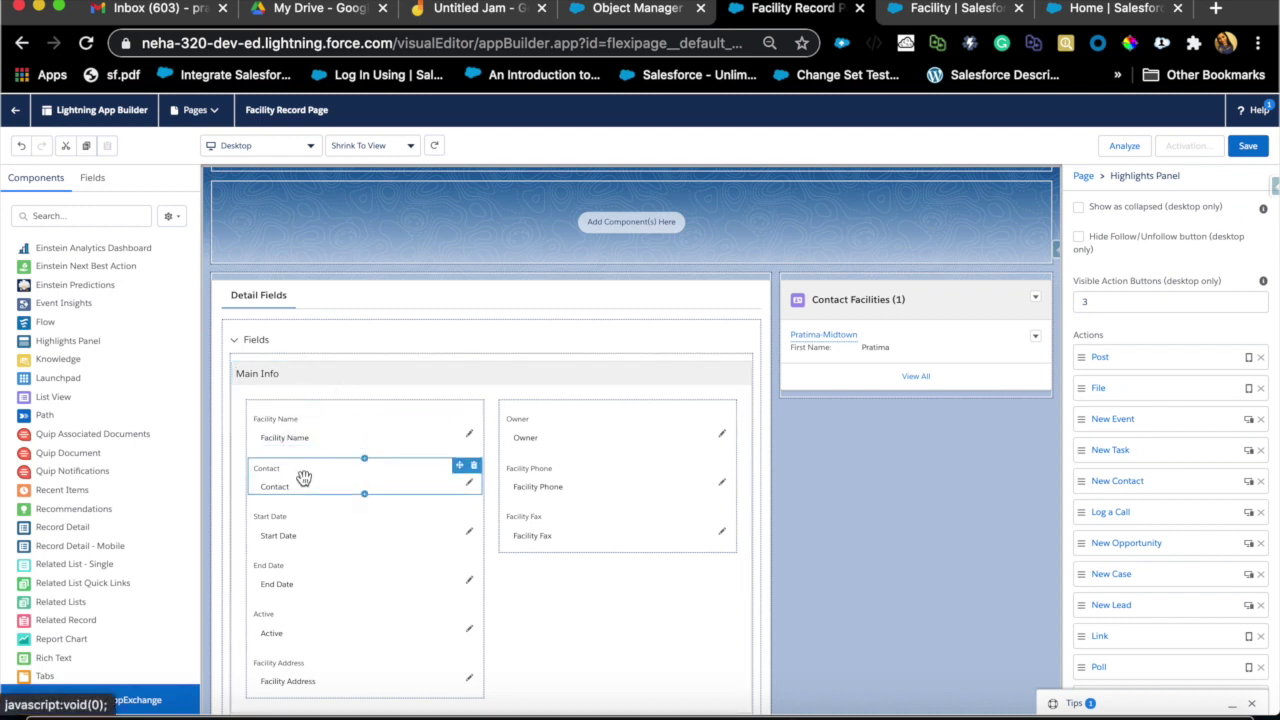
scroll(1190, 355, up, 1)
scroll(1177, 373, down, 5)
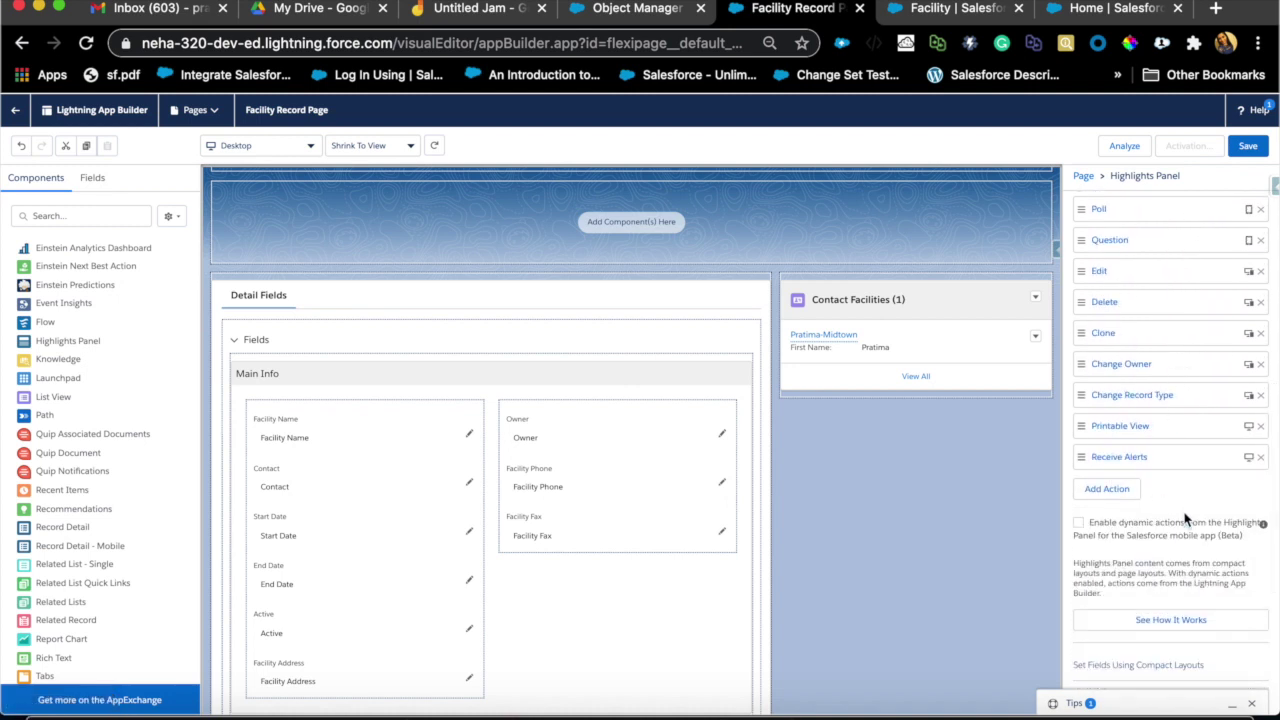
click(1261, 457)
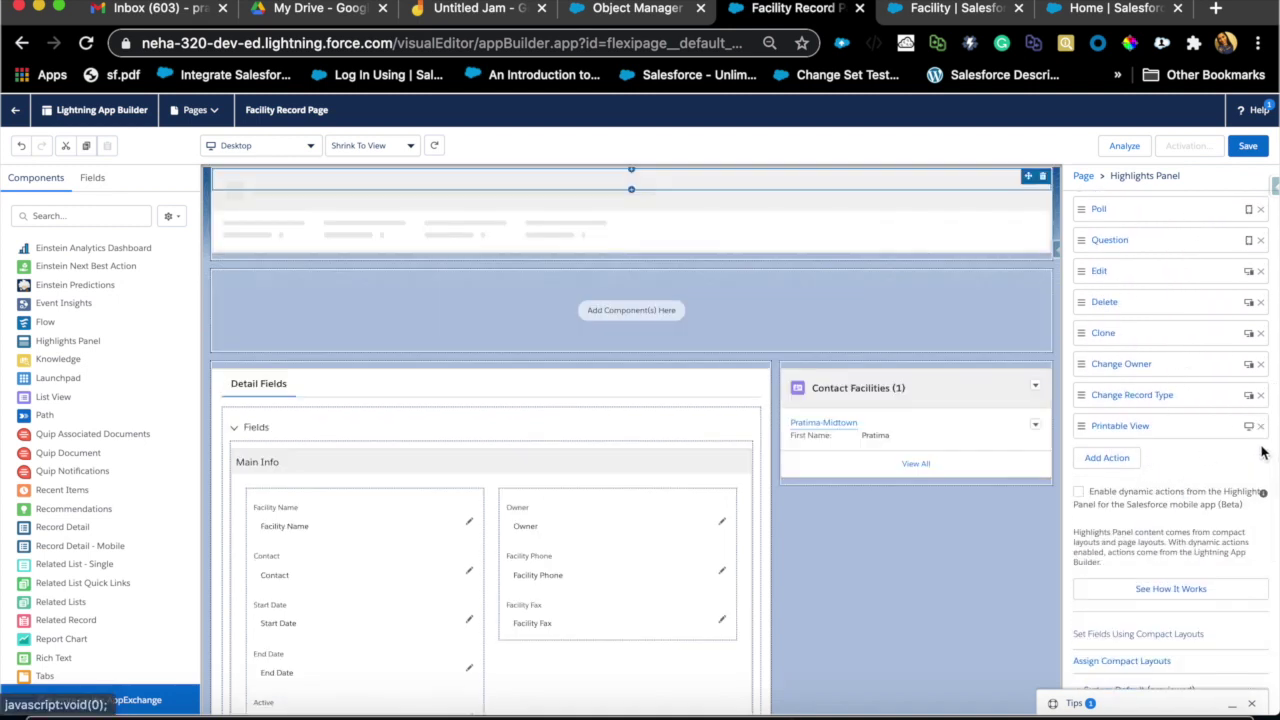
click(1261, 426)
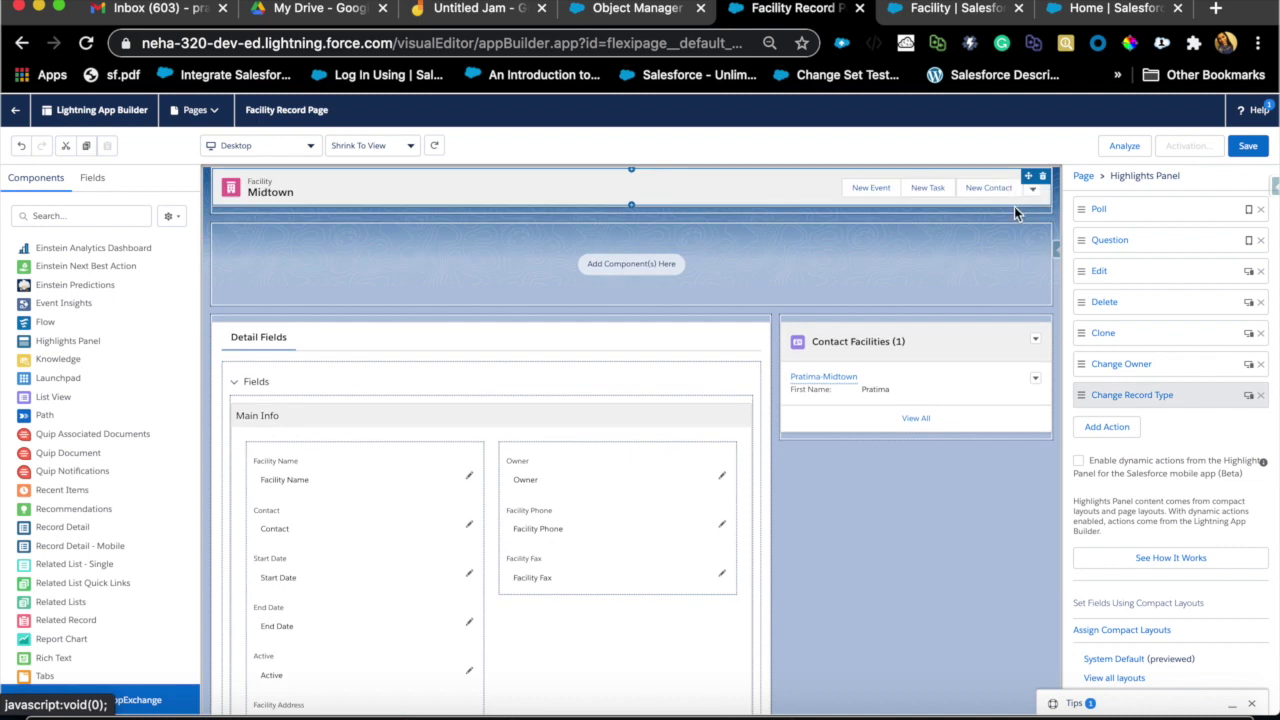
click(1261, 396)
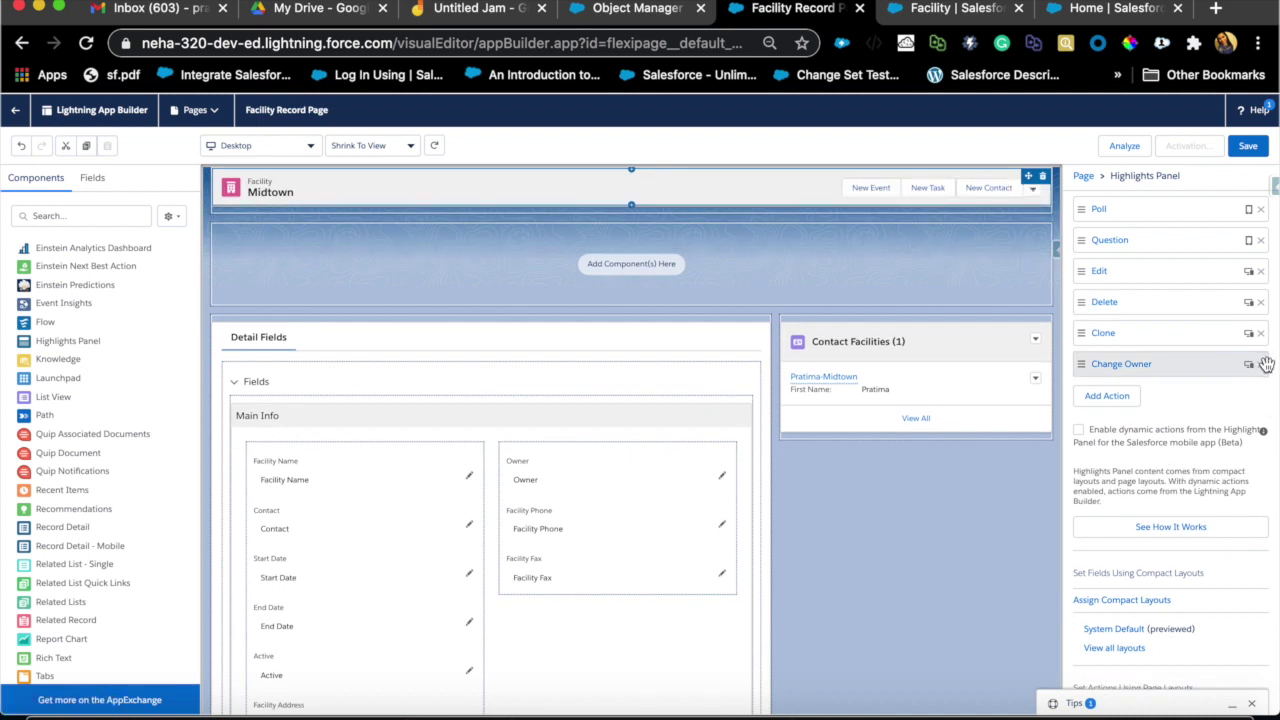
click(1262, 365)
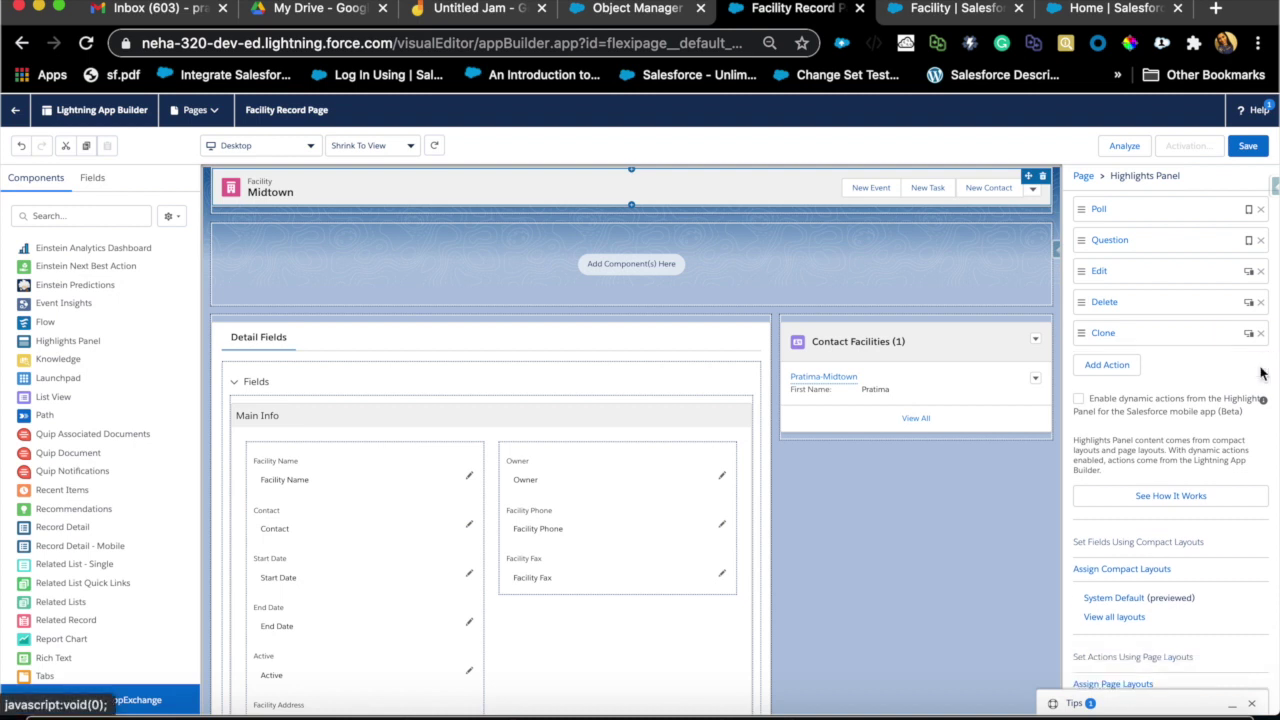
Remove the Post, File, New Event, New Task, New Contact, Log a Call and New Opportunity actions, and enable dynamic actions for the Salesforce mobile app.
scroll(1230, 295, up, 4)
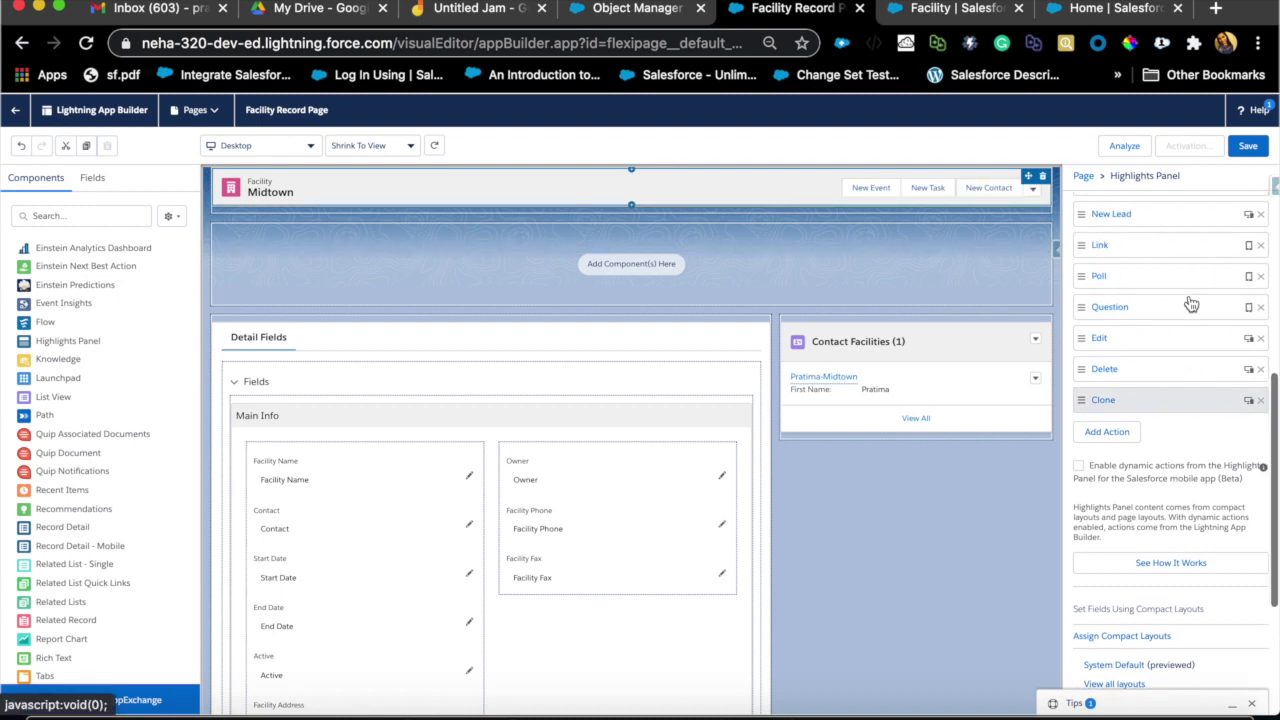
click(1262, 283)
click(1262, 283)
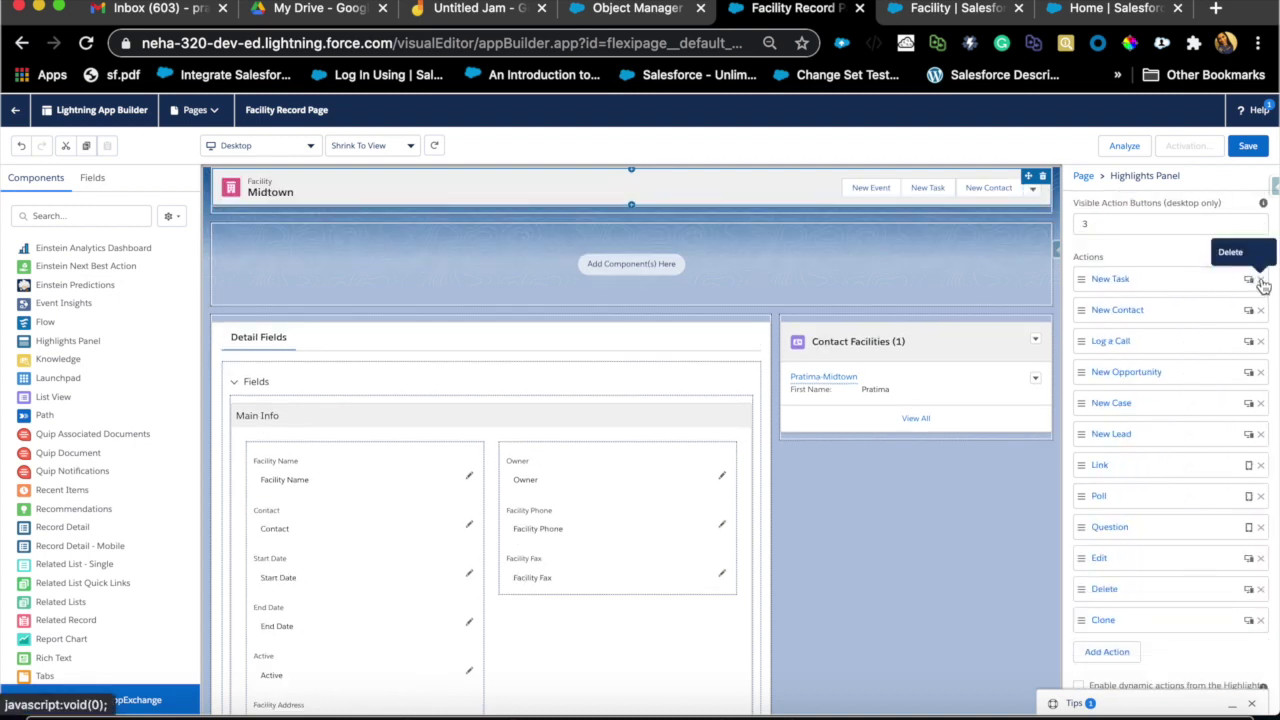
click(1262, 283)
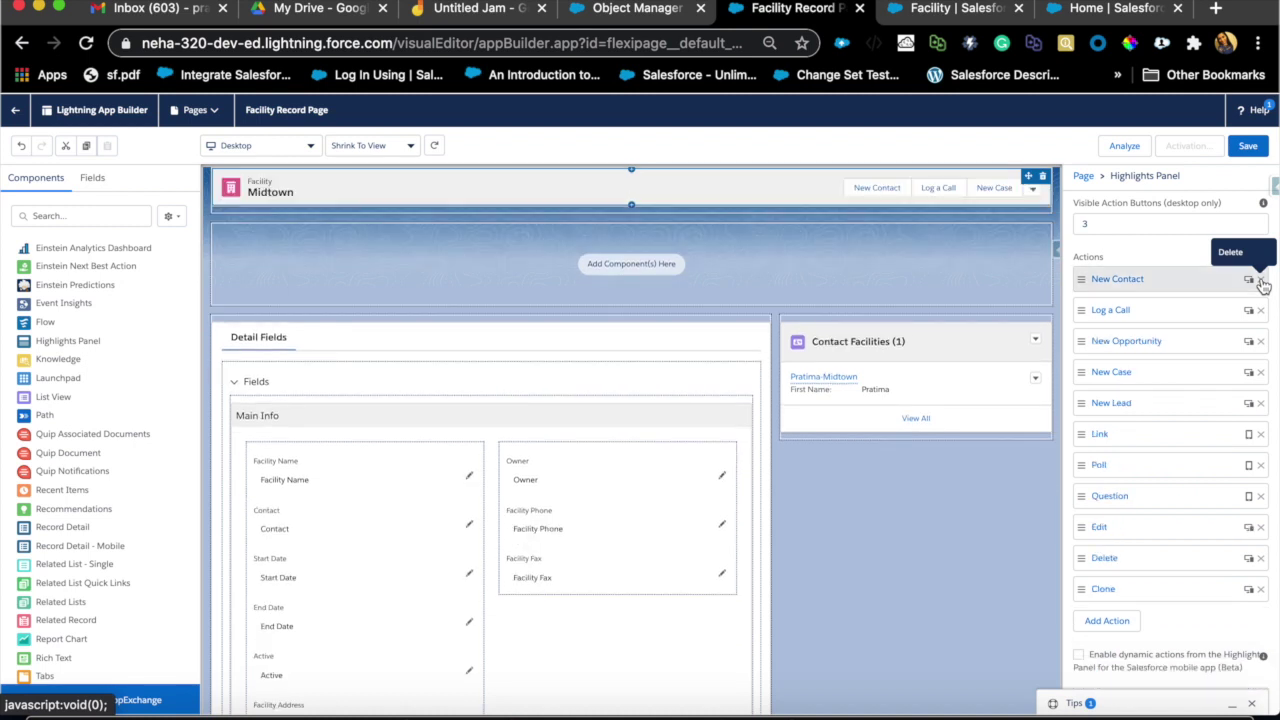
click(1262, 283)
click(1262, 283)
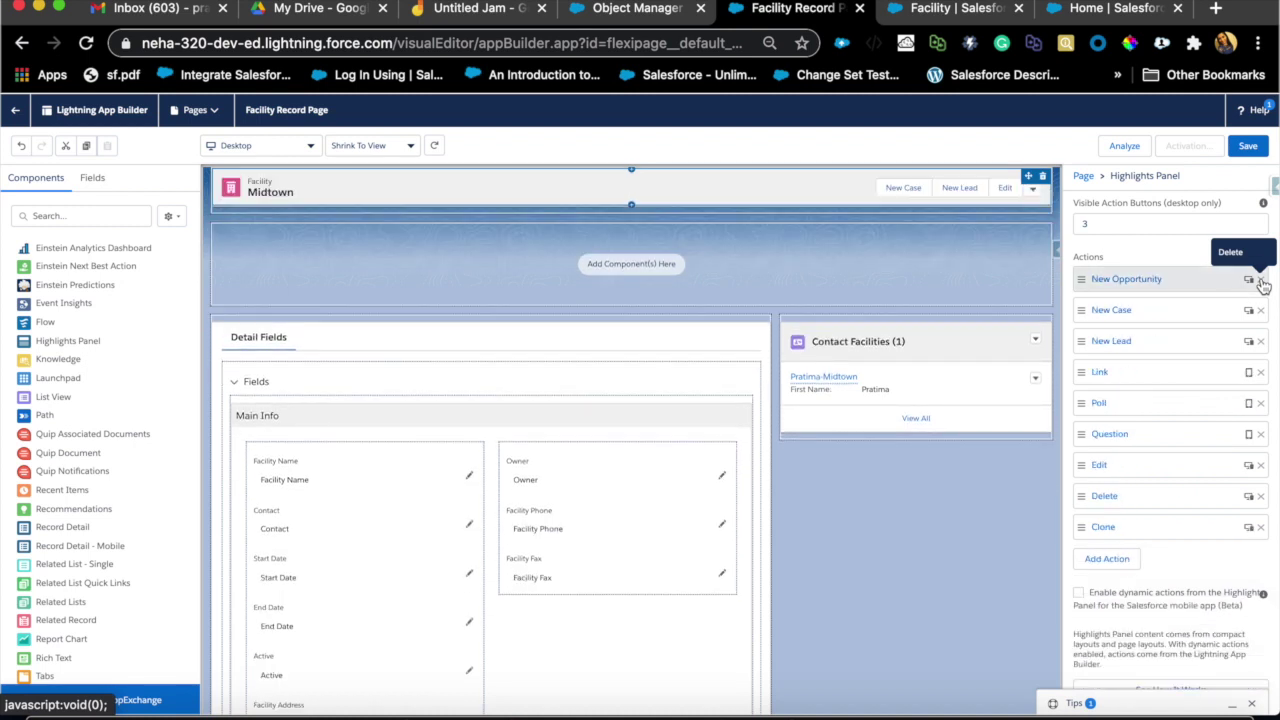
click(1262, 283)
click(1078, 562)
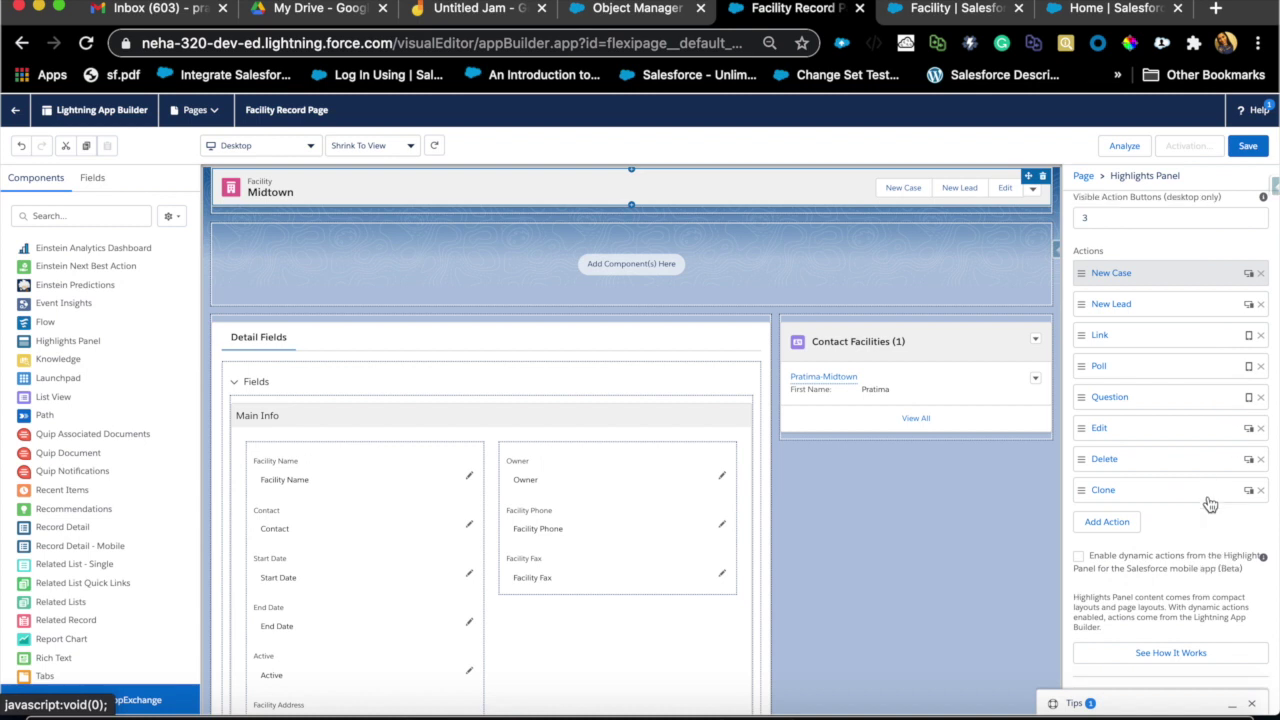
Examine the action visibility settings of the Clone and New Case actions, including the filter options for Clone, without adding a filter.
scroll(1150, 380, down, 2)
click(1144, 346)
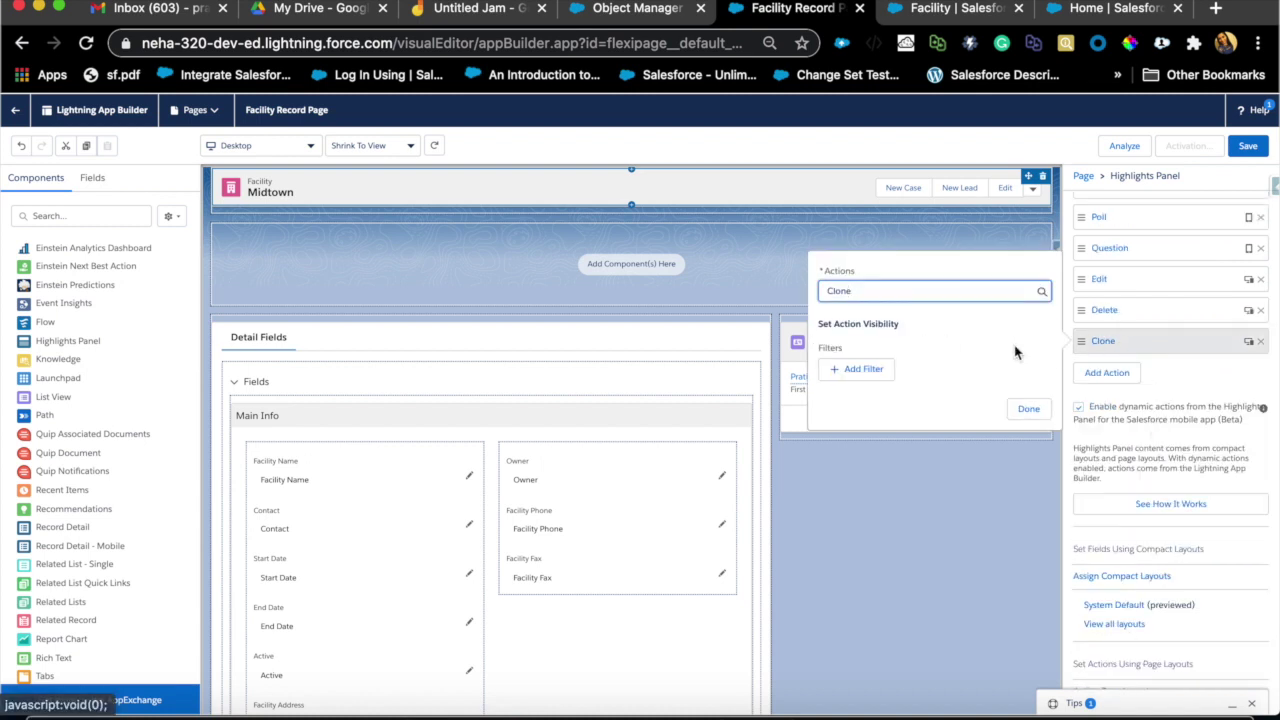
click(885, 372)
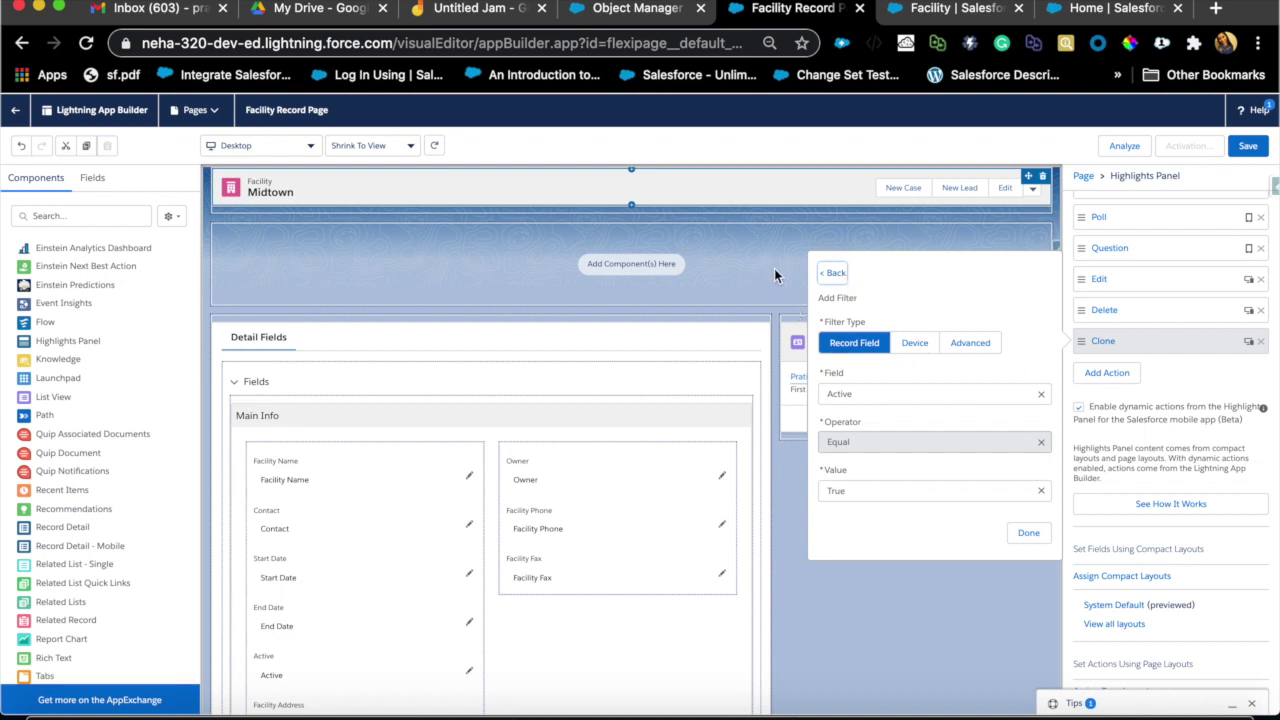
click(836, 274)
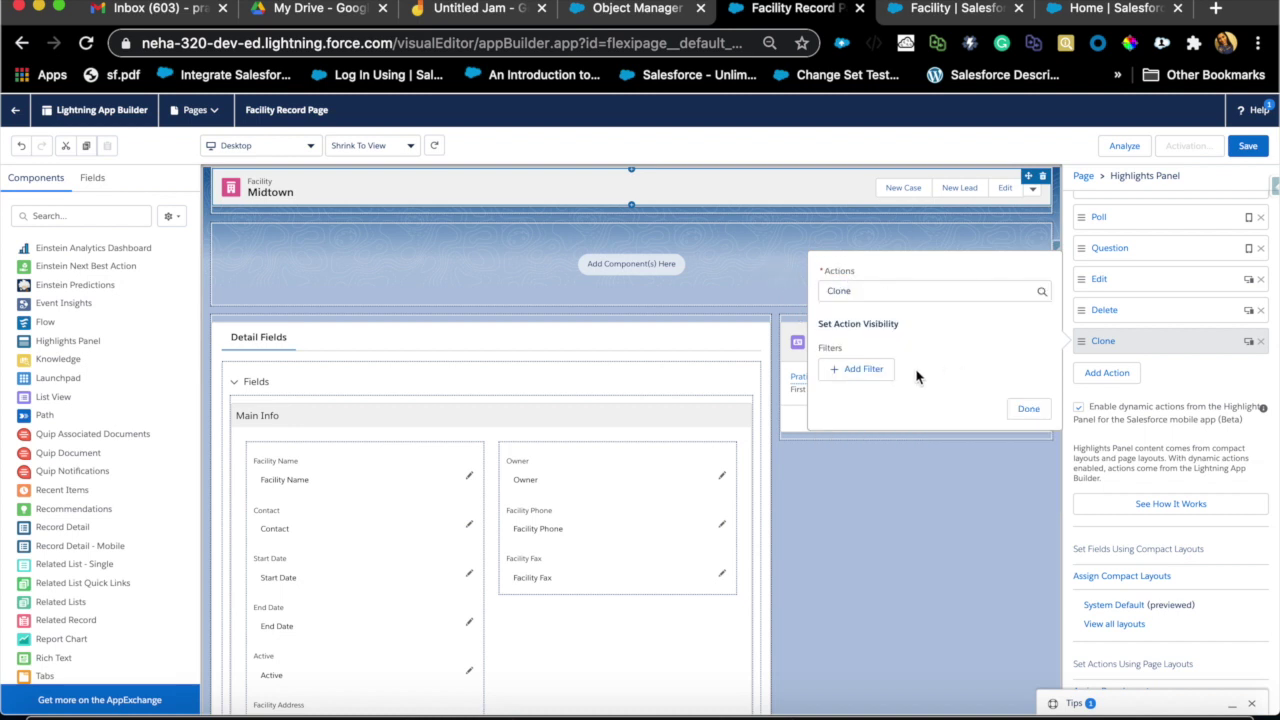
click(1025, 410)
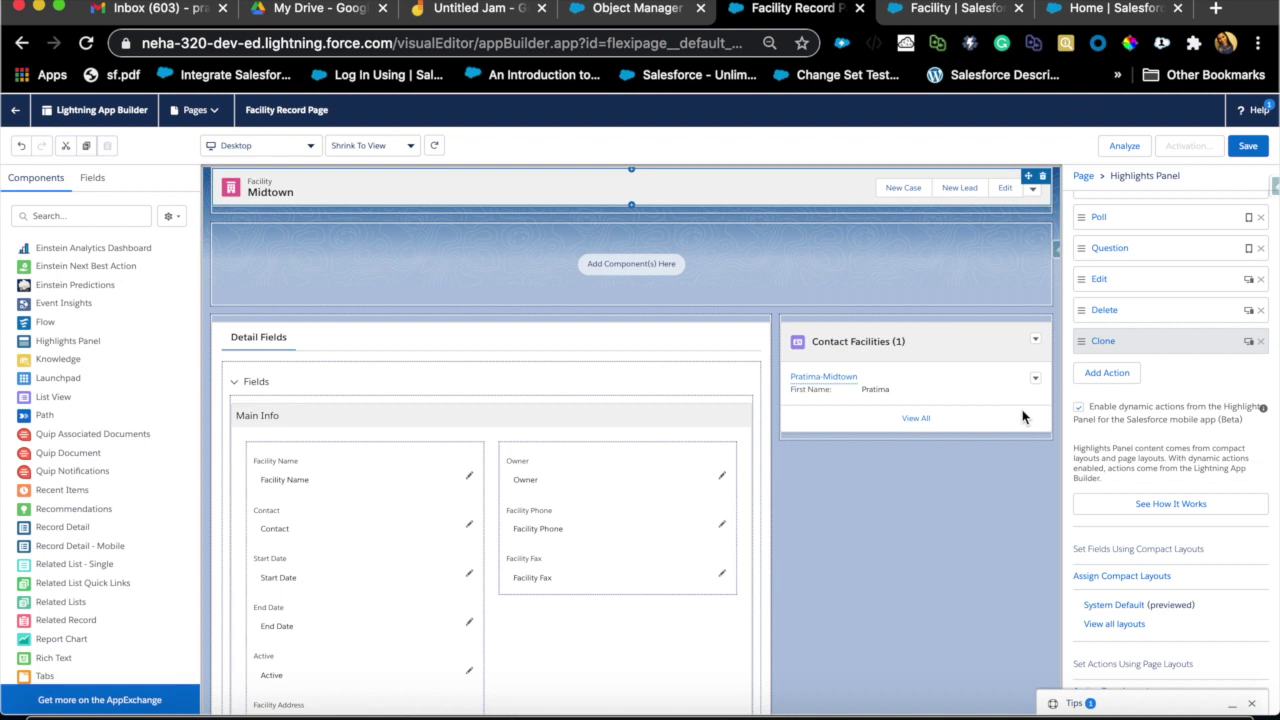
scroll(1160, 320, up, 5)
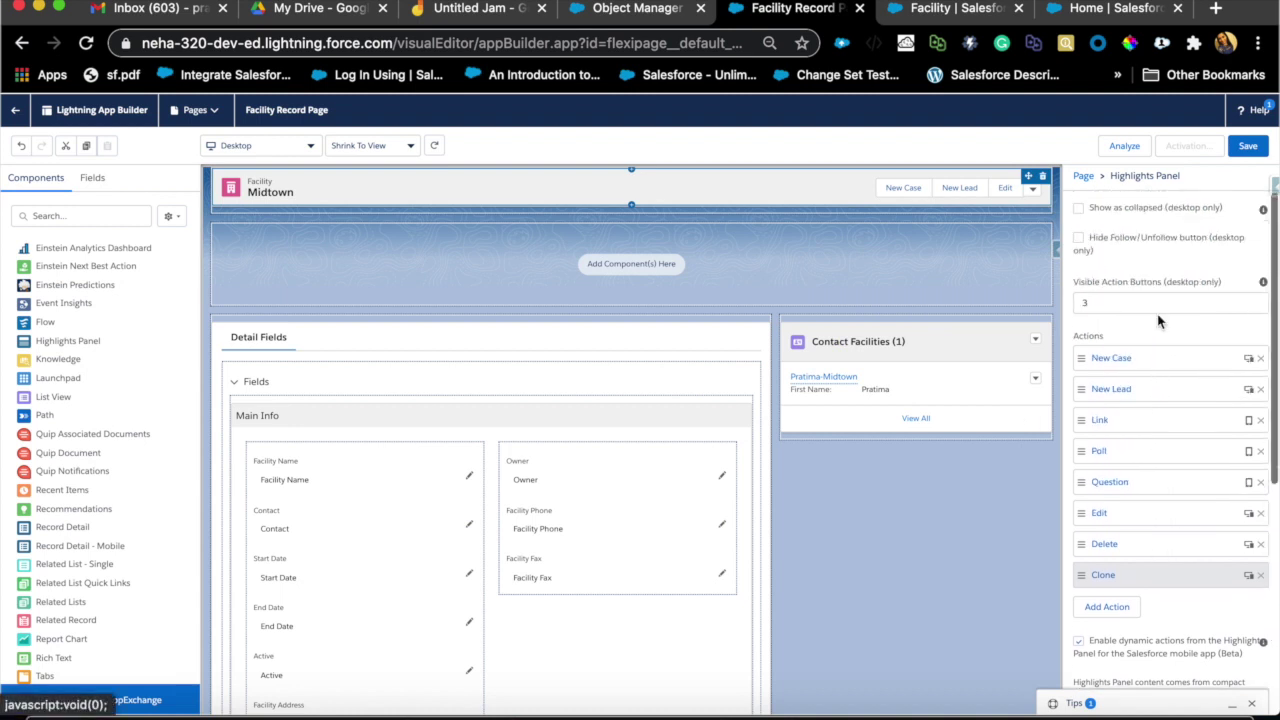
click(1129, 366)
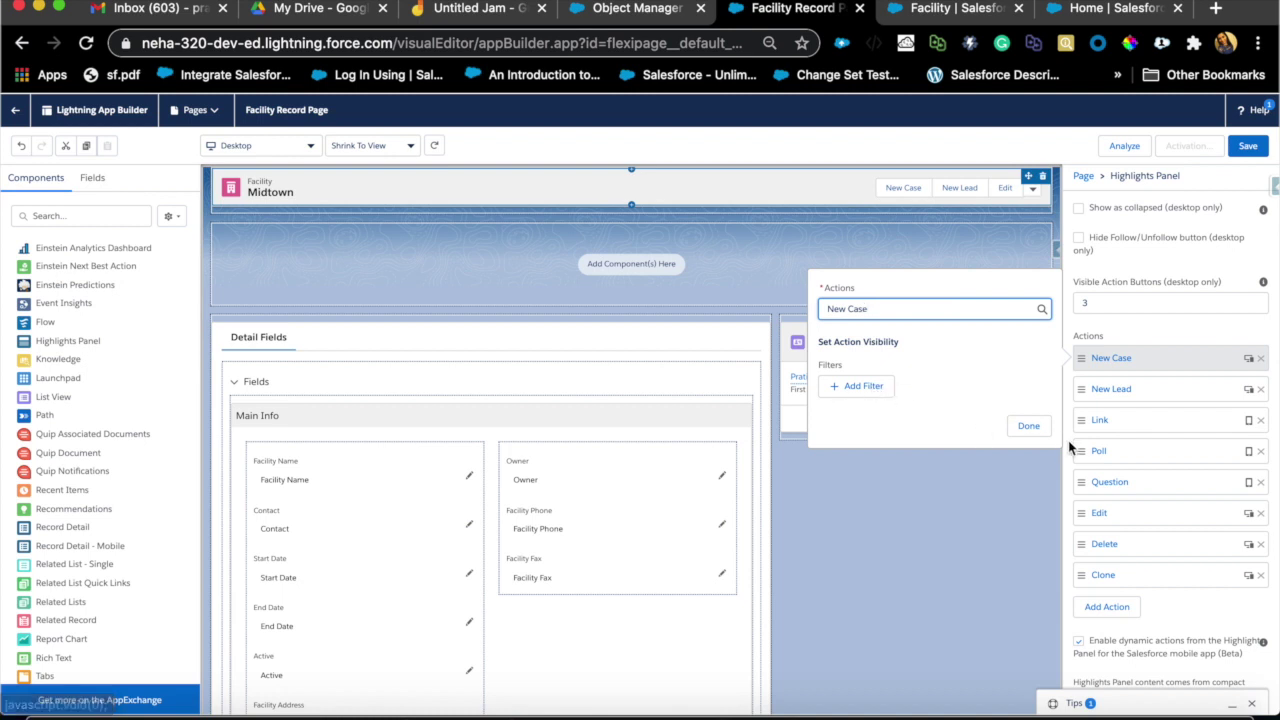
click(1039, 428)
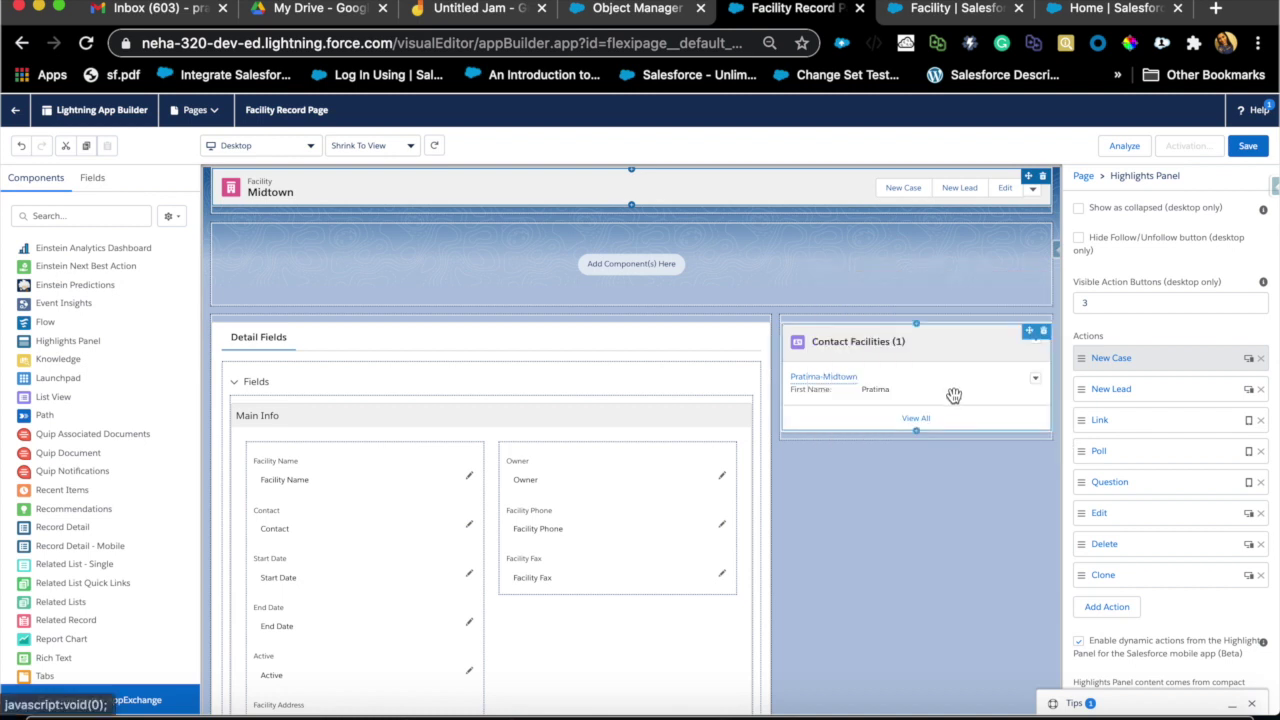
Try out showing the Highlights Panel as collapsed on desktop, and turn the option off again.
click(1077, 207)
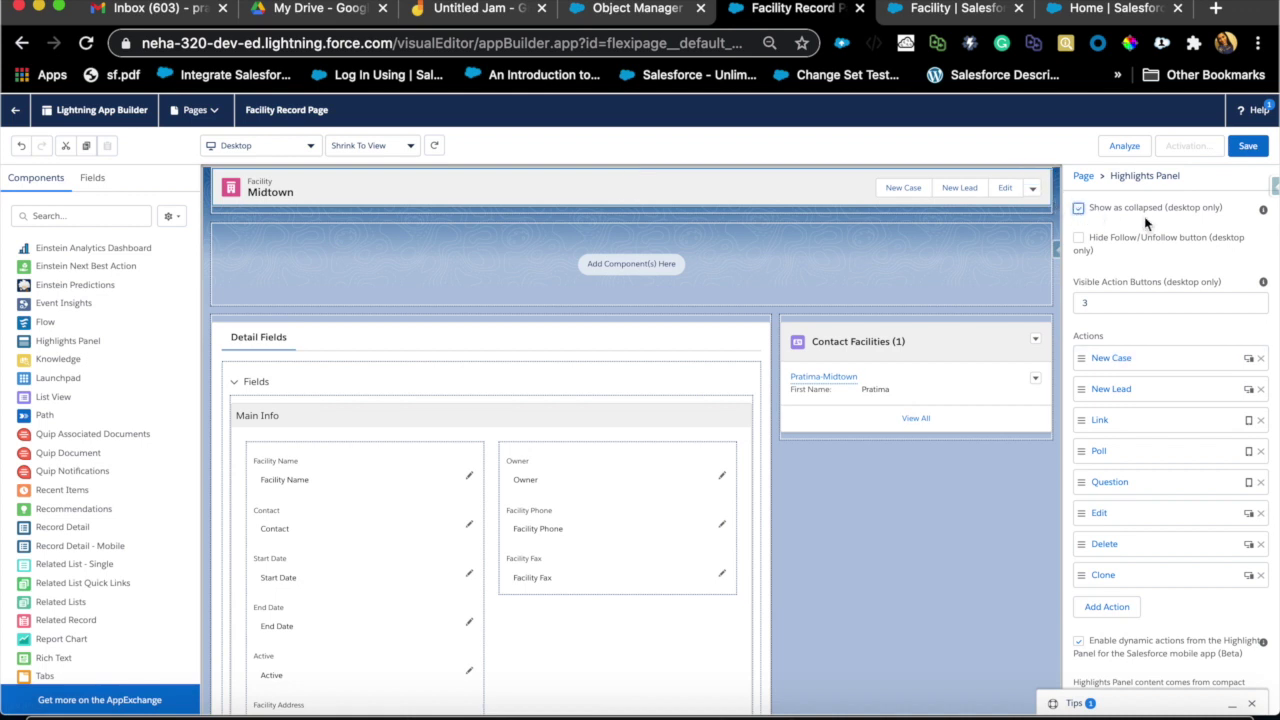
click(1079, 209)
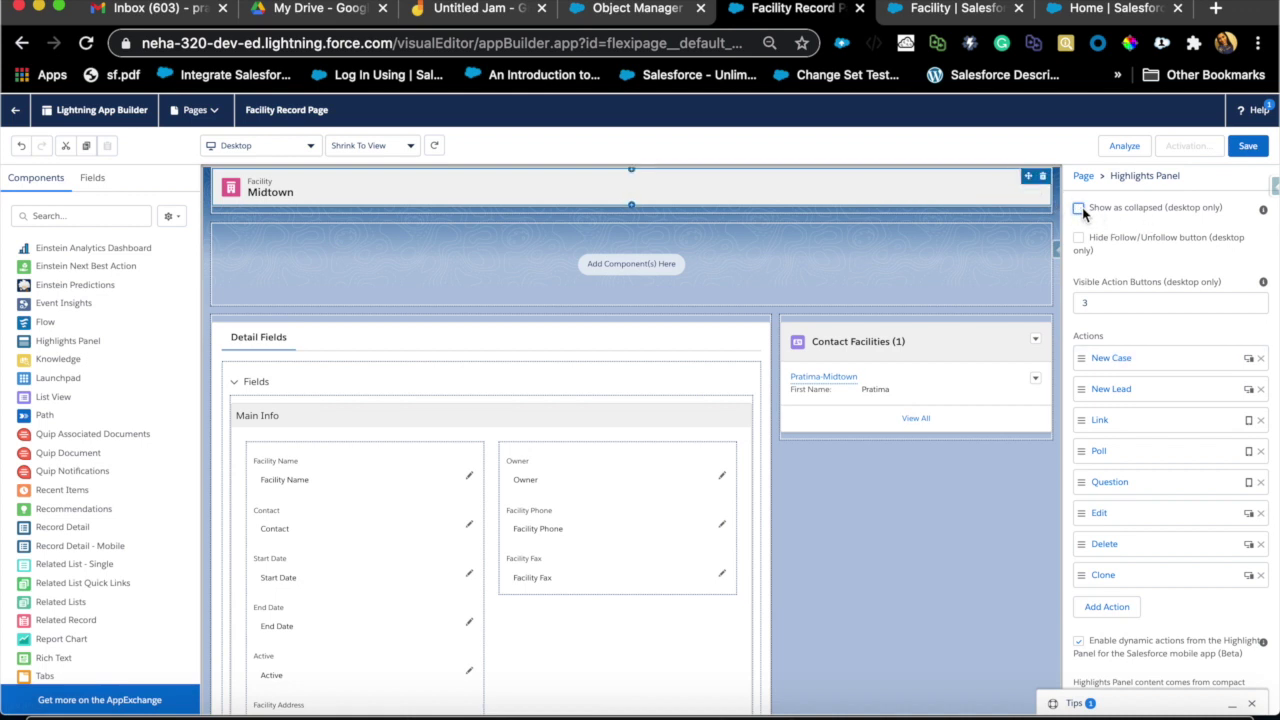
scroll(1170, 400, down, 5)
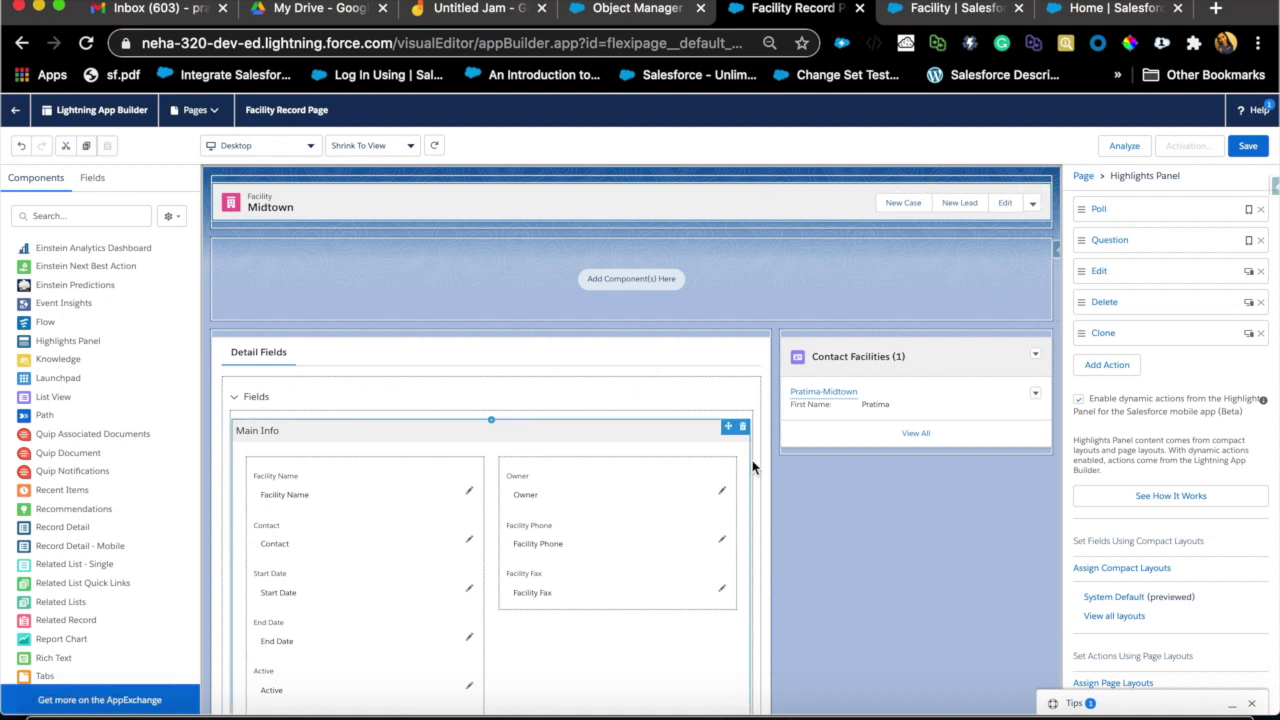
Save the Facility Record Page and open its activation settings.
click(1242, 150)
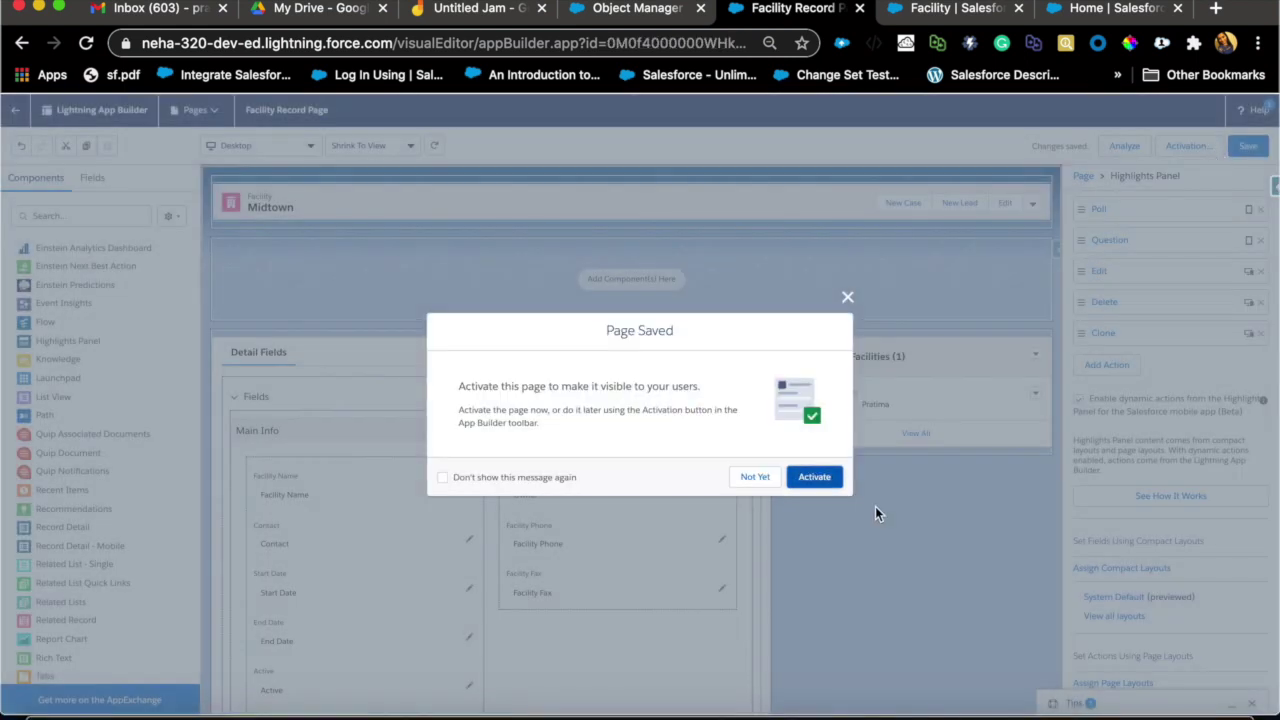
click(805, 481)
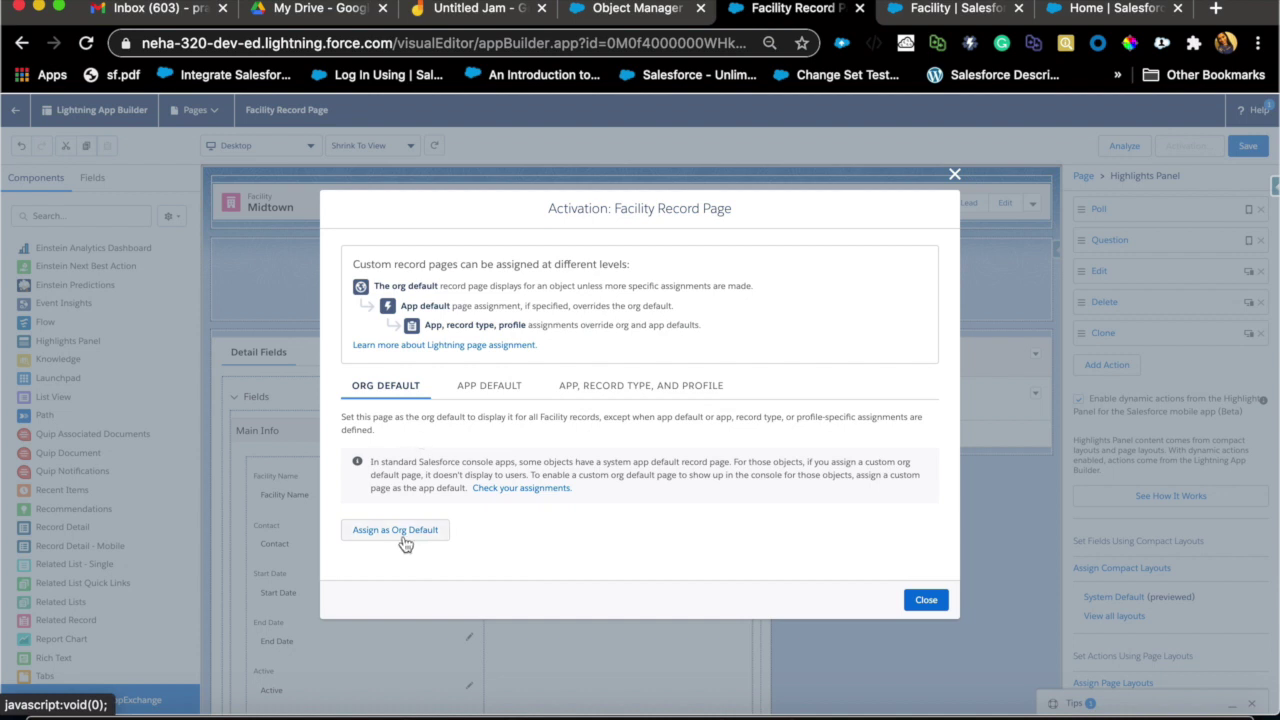
Review the app default assignment option and its list of Lightning apps without assigning any.
click(495, 390)
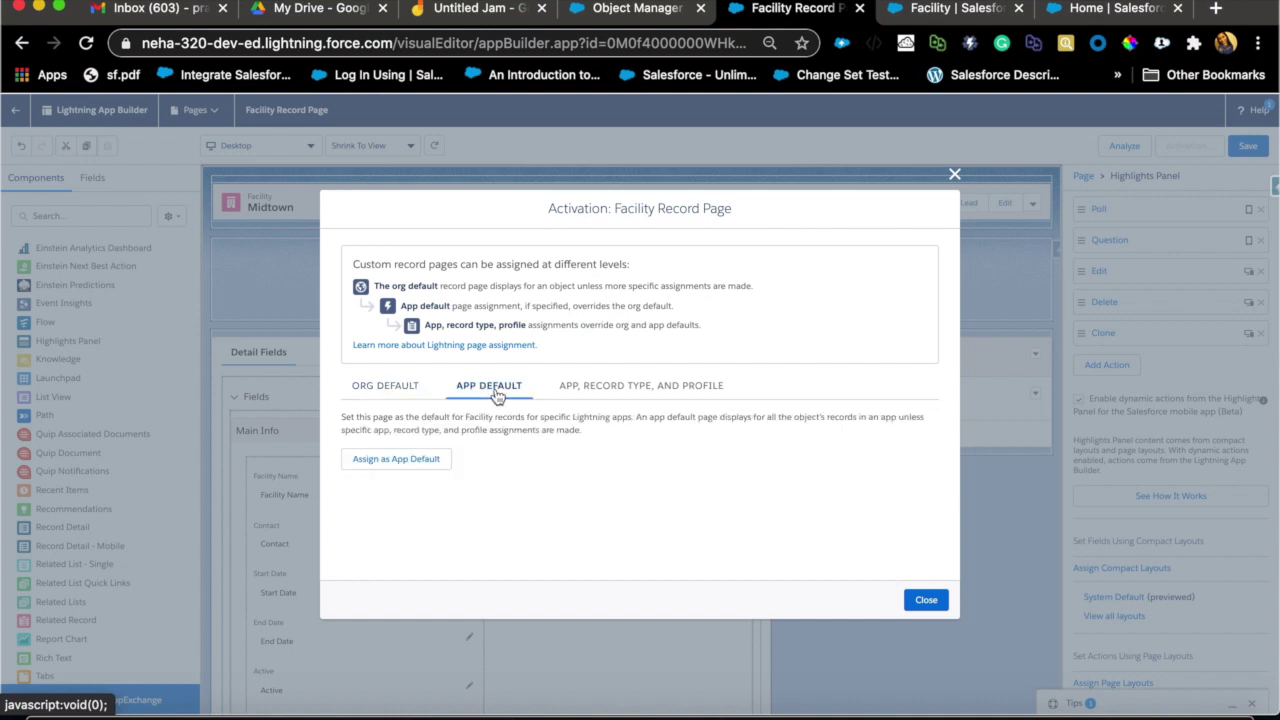
click(437, 460)
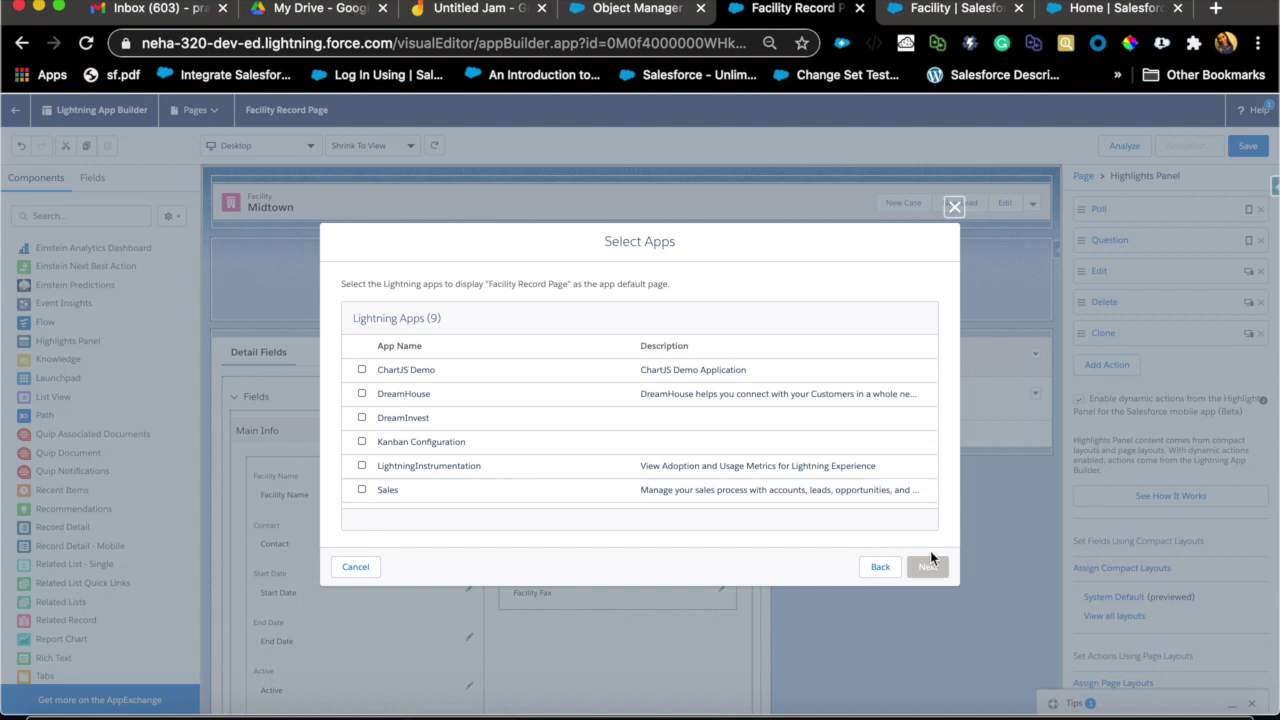
click(874, 568)
Start an app, record type and profile assignment for the DreamHouse and Sales apps, keeping the preselected form factors.
click(668, 386)
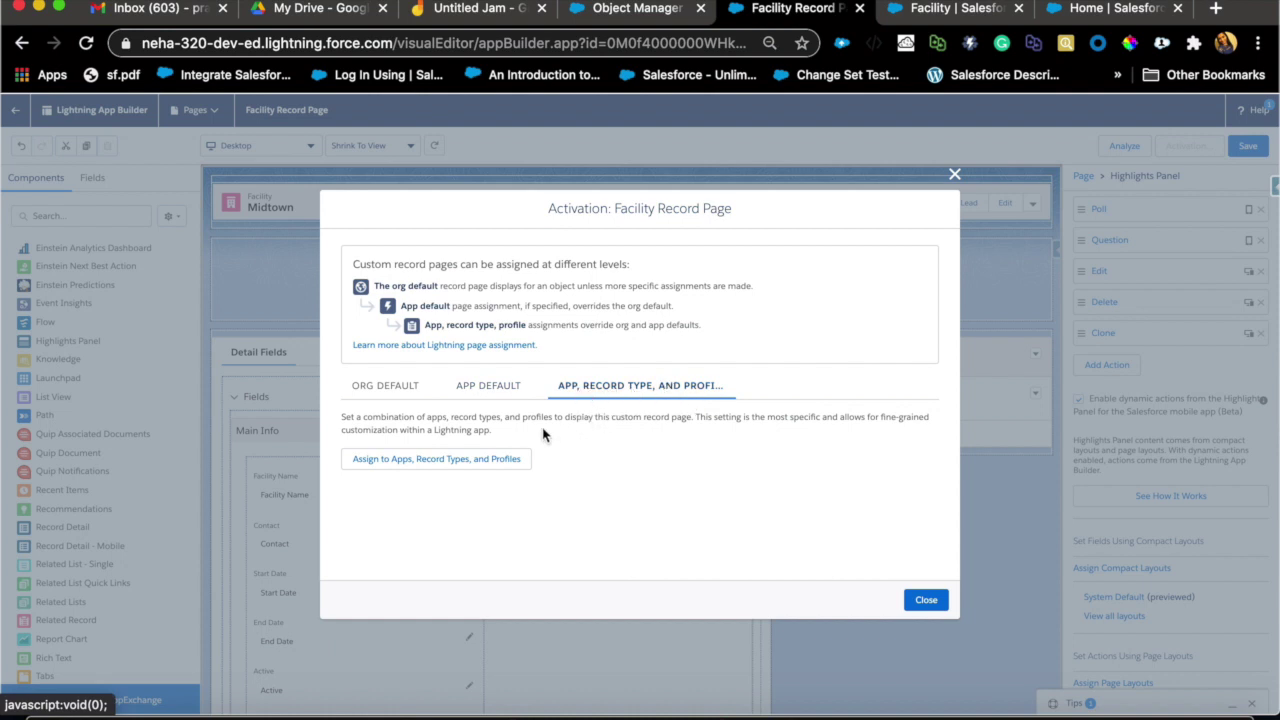
click(502, 457)
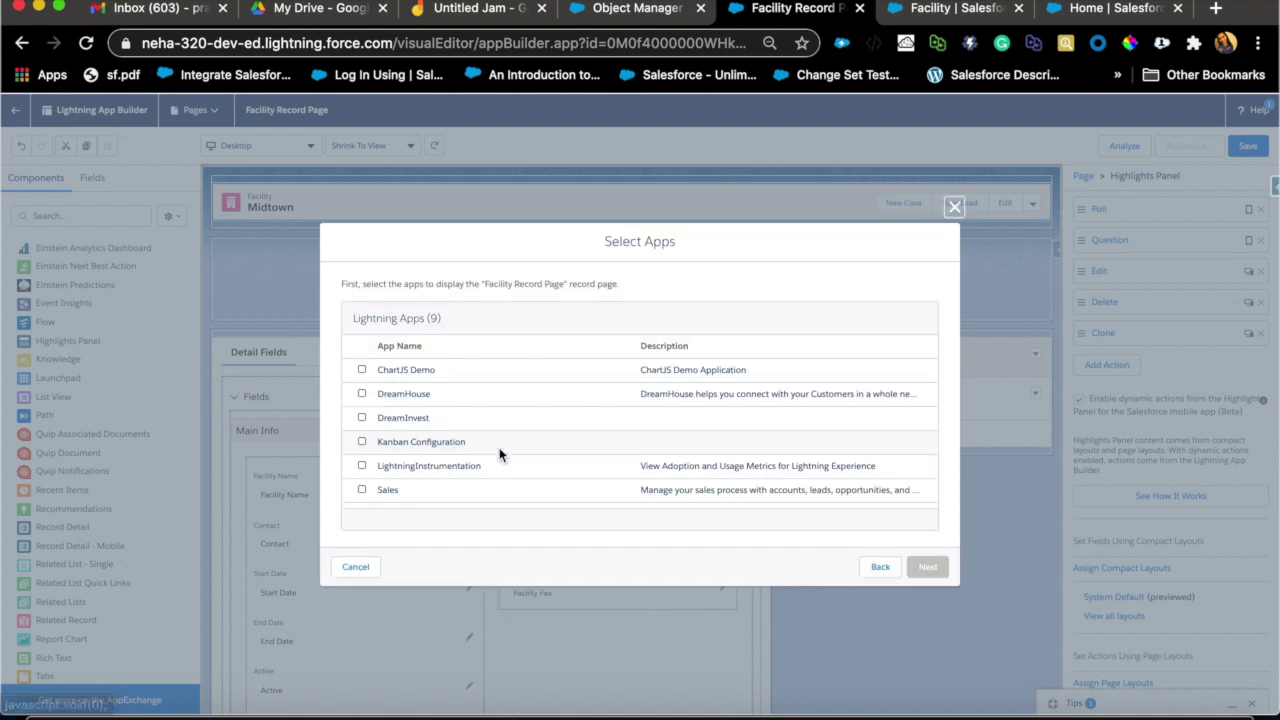
click(362, 394)
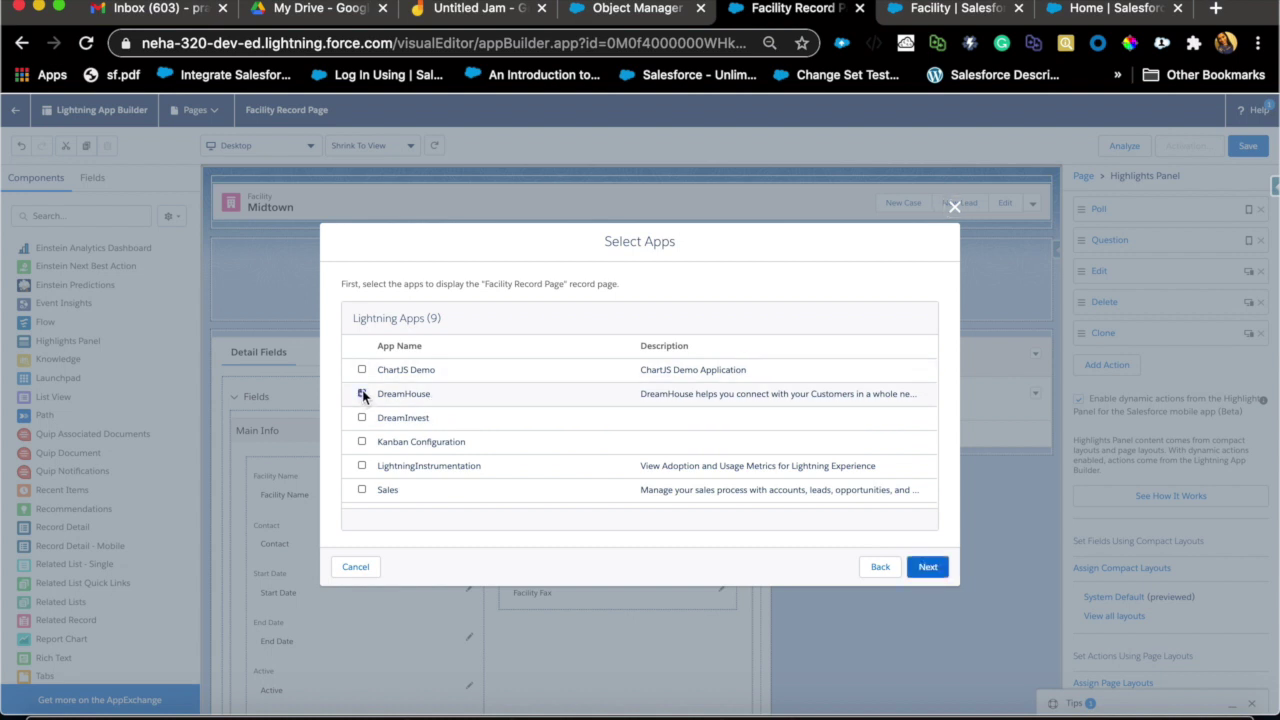
click(362, 490)
click(926, 567)
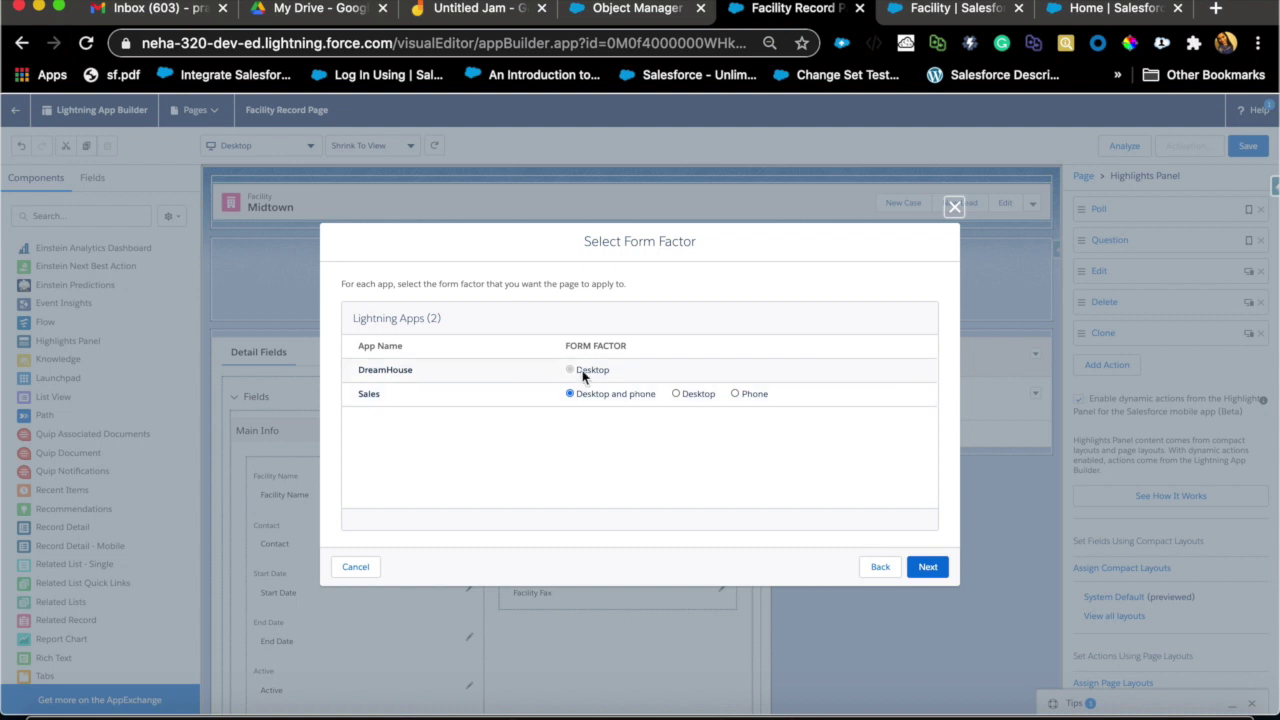
click(928, 567)
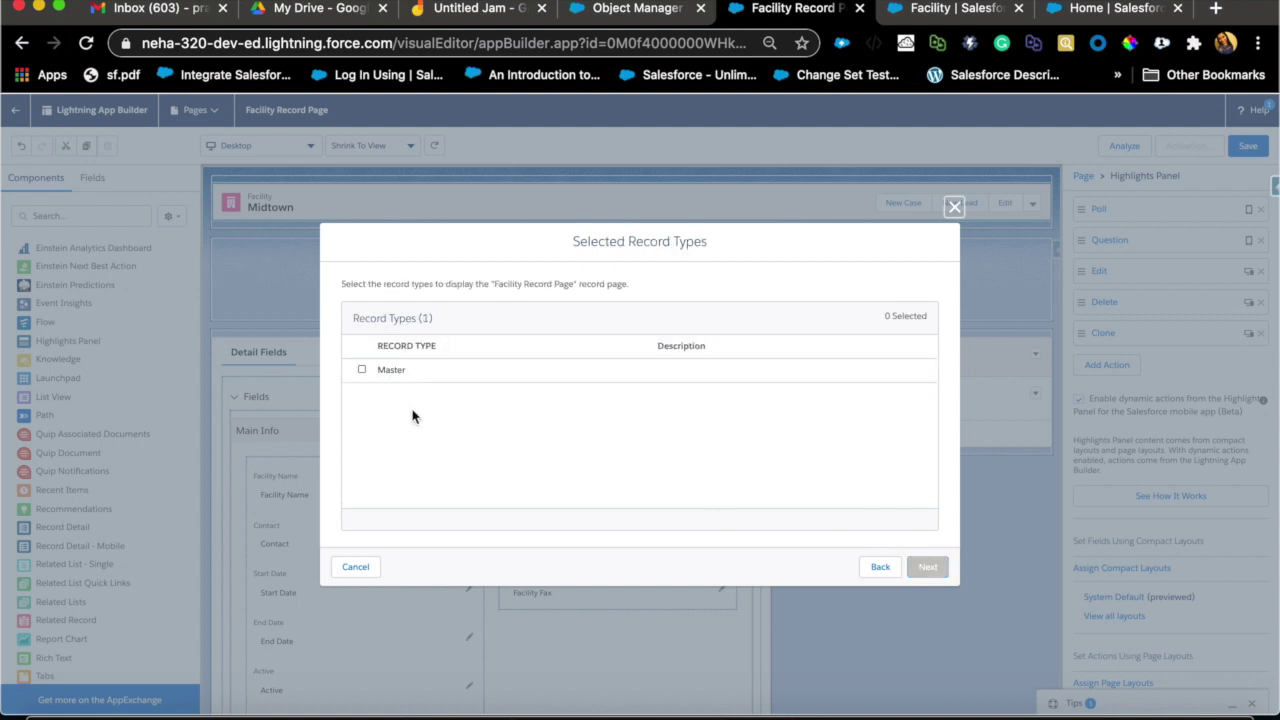
Assign the page to the Master record type and the System Administrator profile, and save the assignments.
click(362, 370)
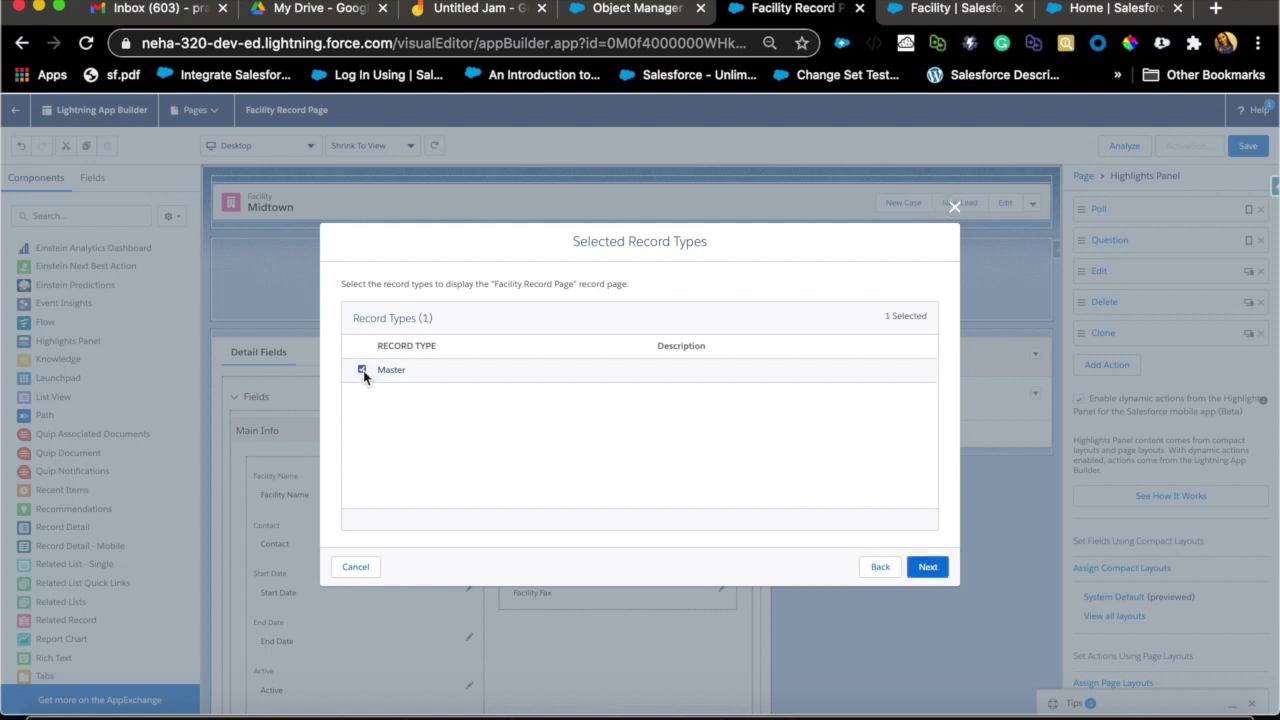
click(928, 567)
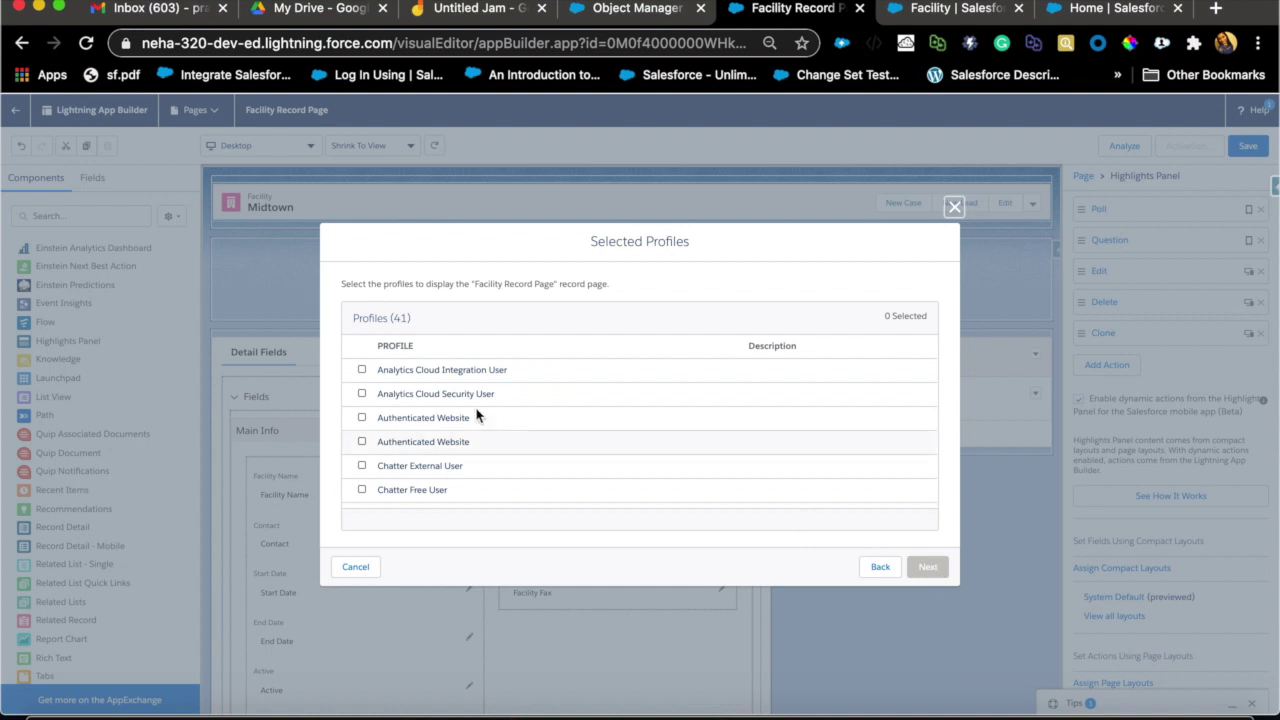
scroll(391, 423, down, 10)
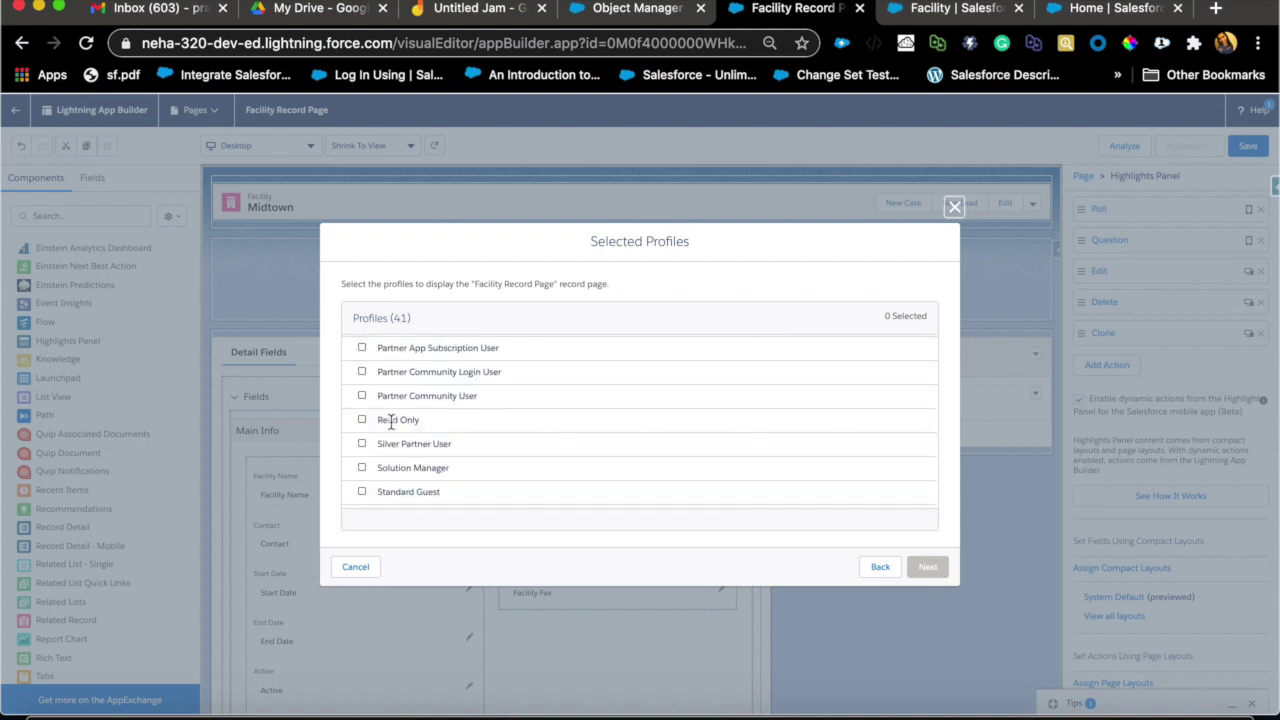
scroll(370, 438, down, 3)
scroll(365, 425, down, 2)
click(362, 459)
click(928, 567)
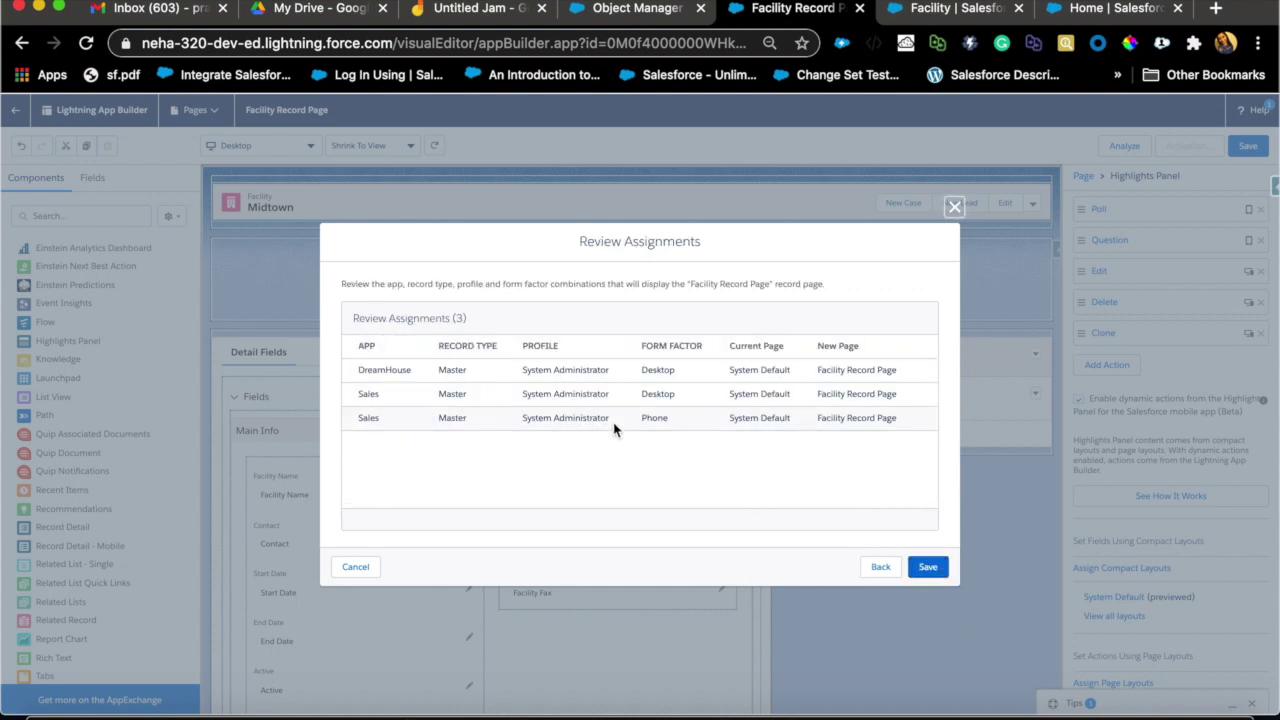
click(926, 567)
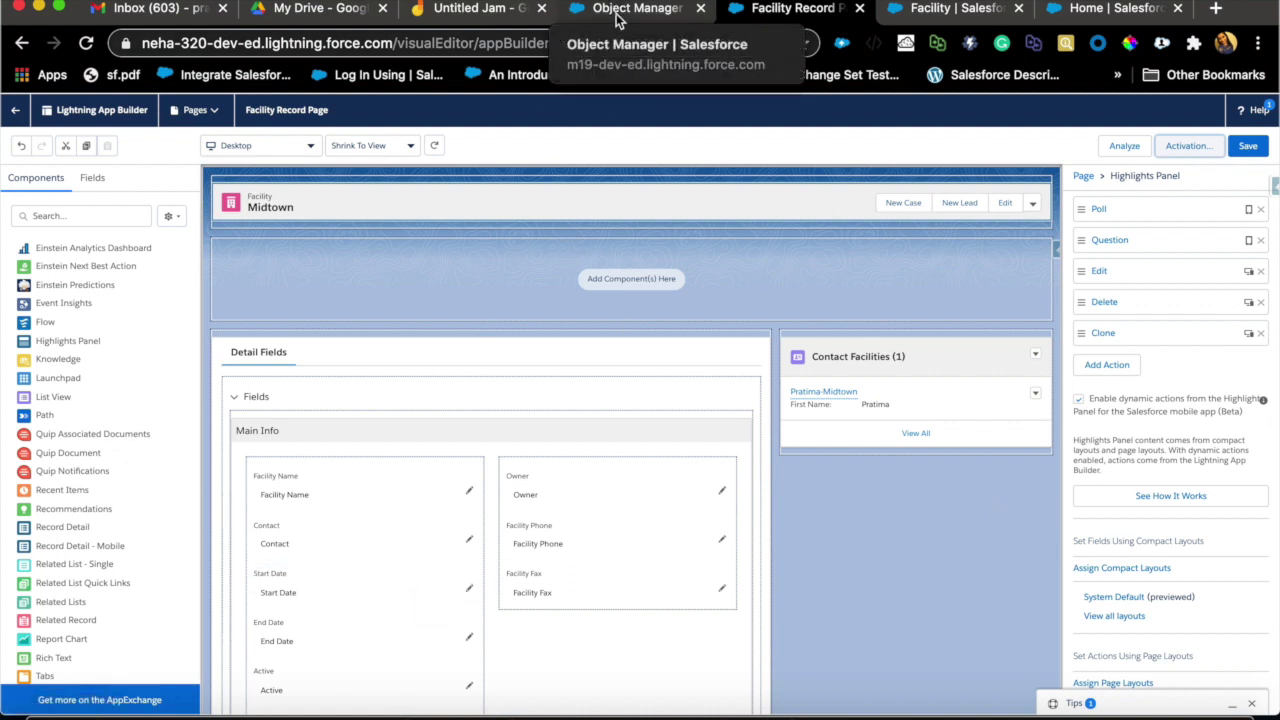
Save the Facility Record Page again and return to the Midtown facility record.
click(896, 12)
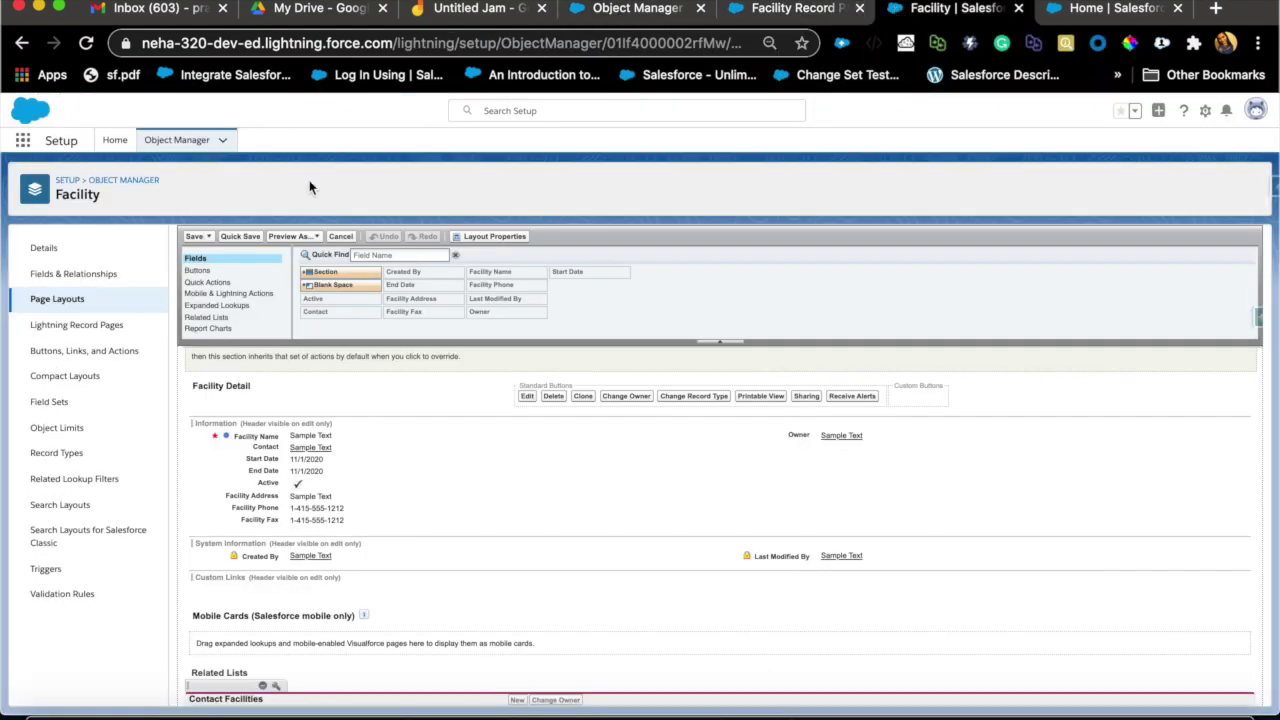
click(775, 14)
click(1247, 146)
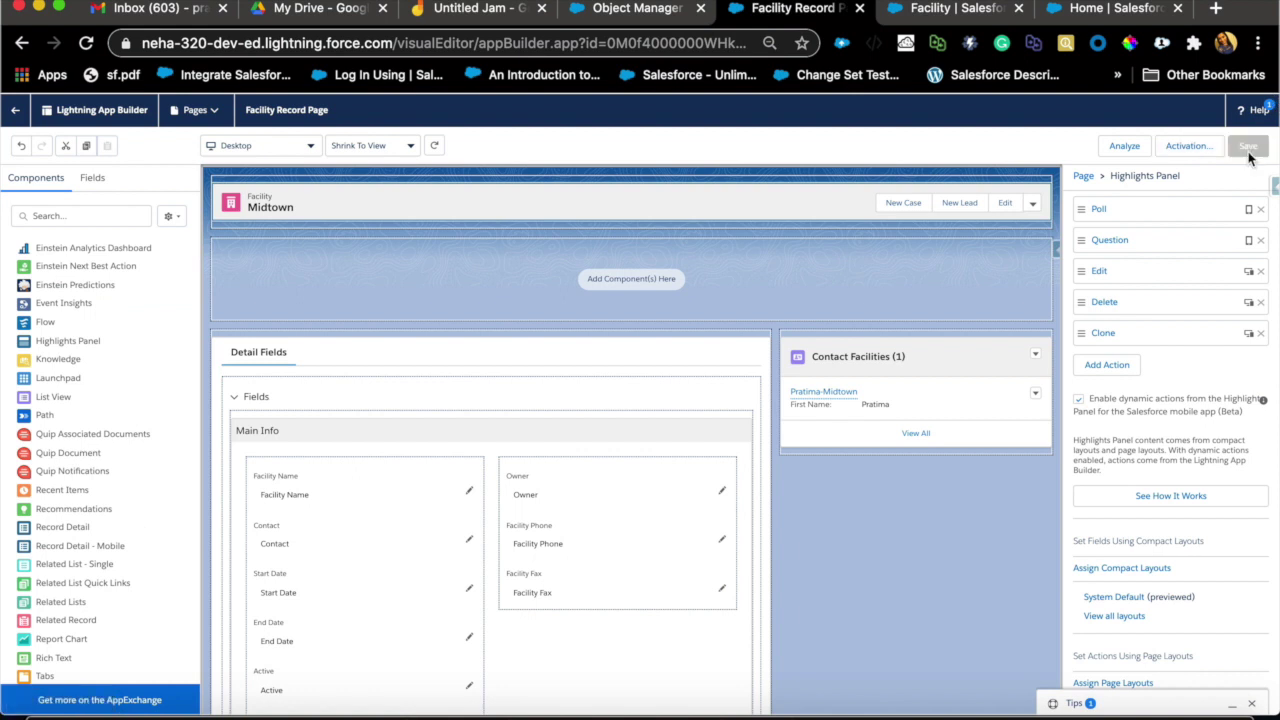
click(19, 45)
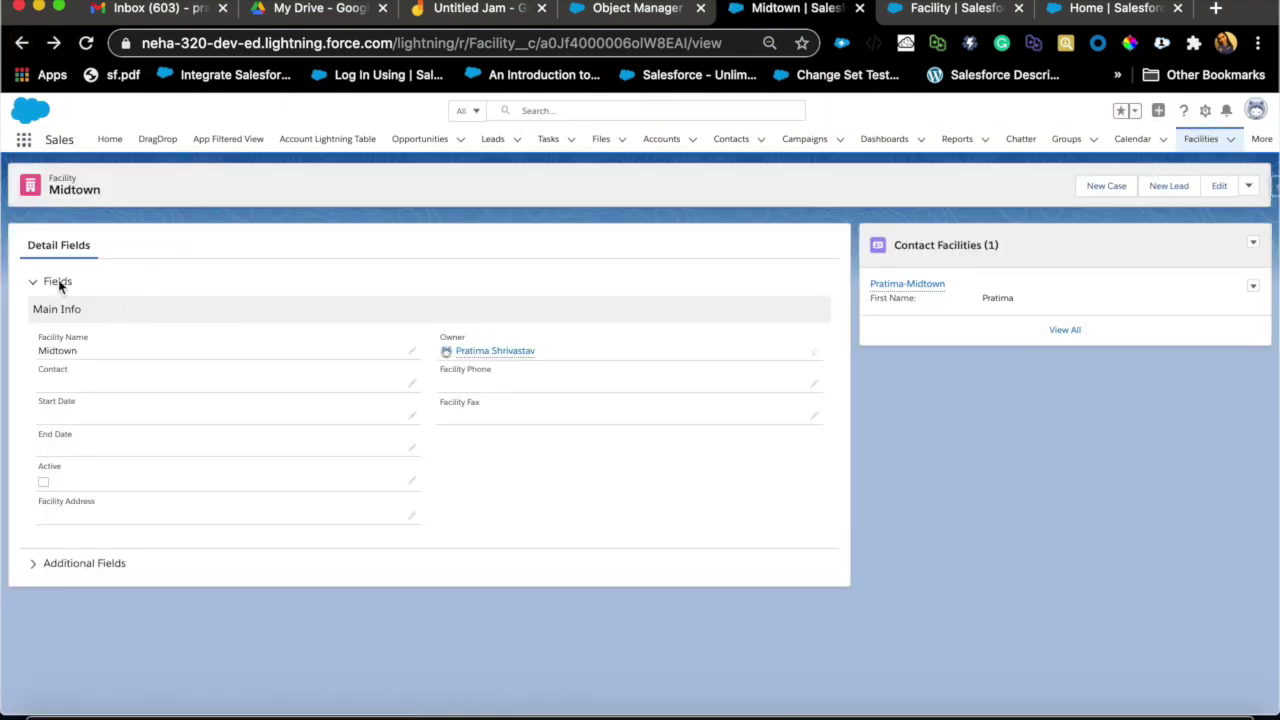
Switch to the Service app and open the Midtown facility record to check which page layout it uses there.
click(24, 140)
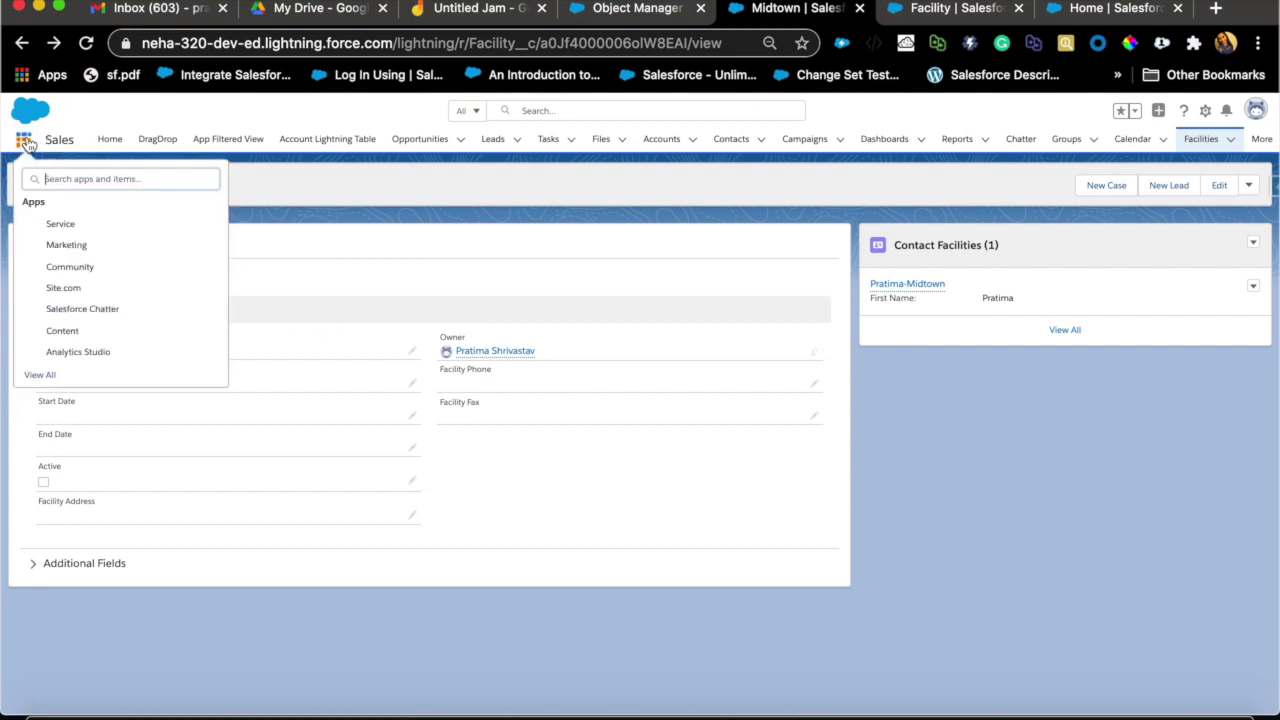
click(49, 225)
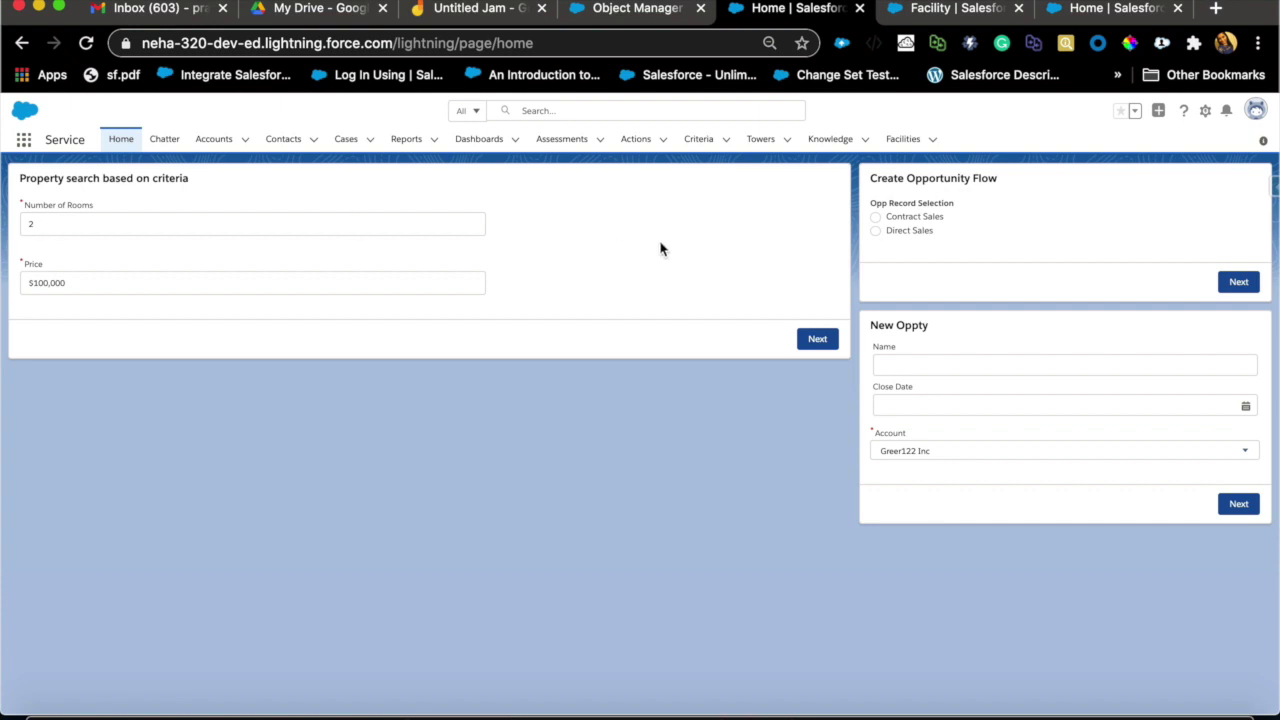
click(906, 142)
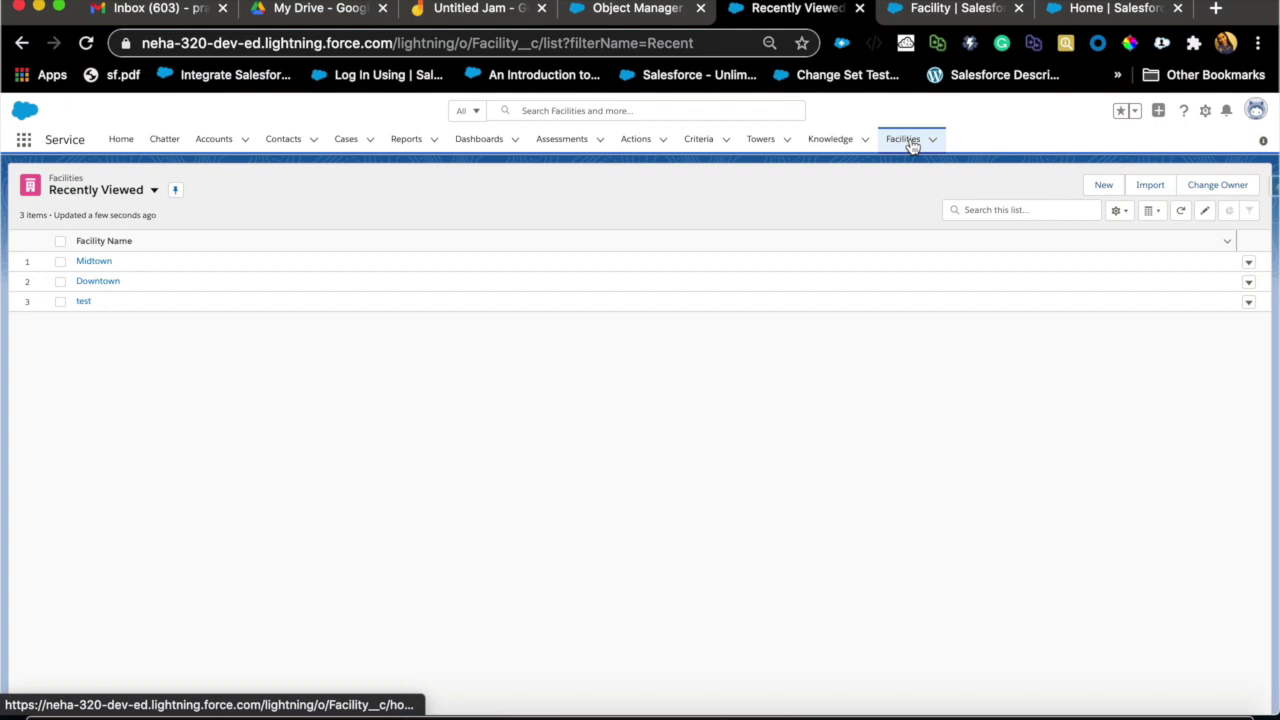
click(89, 264)
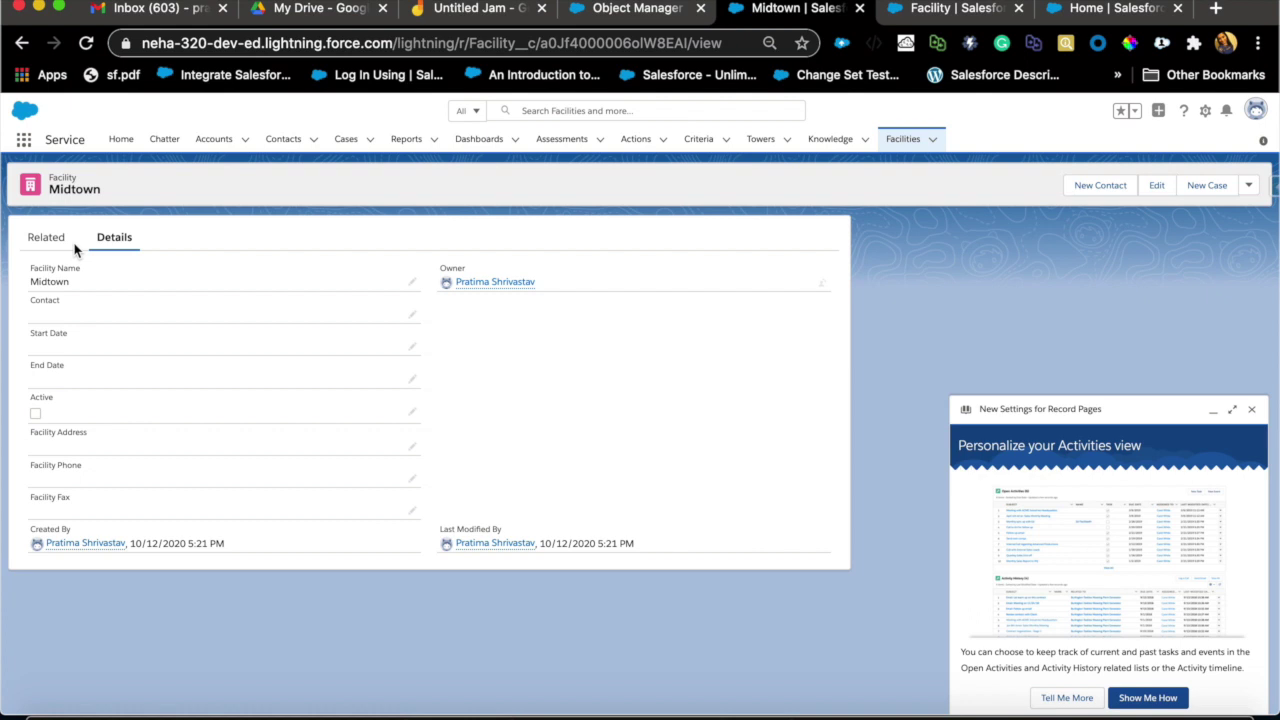
Open the page assignments for the Facility object's Lightning record pages in Setup.
click(925, 10)
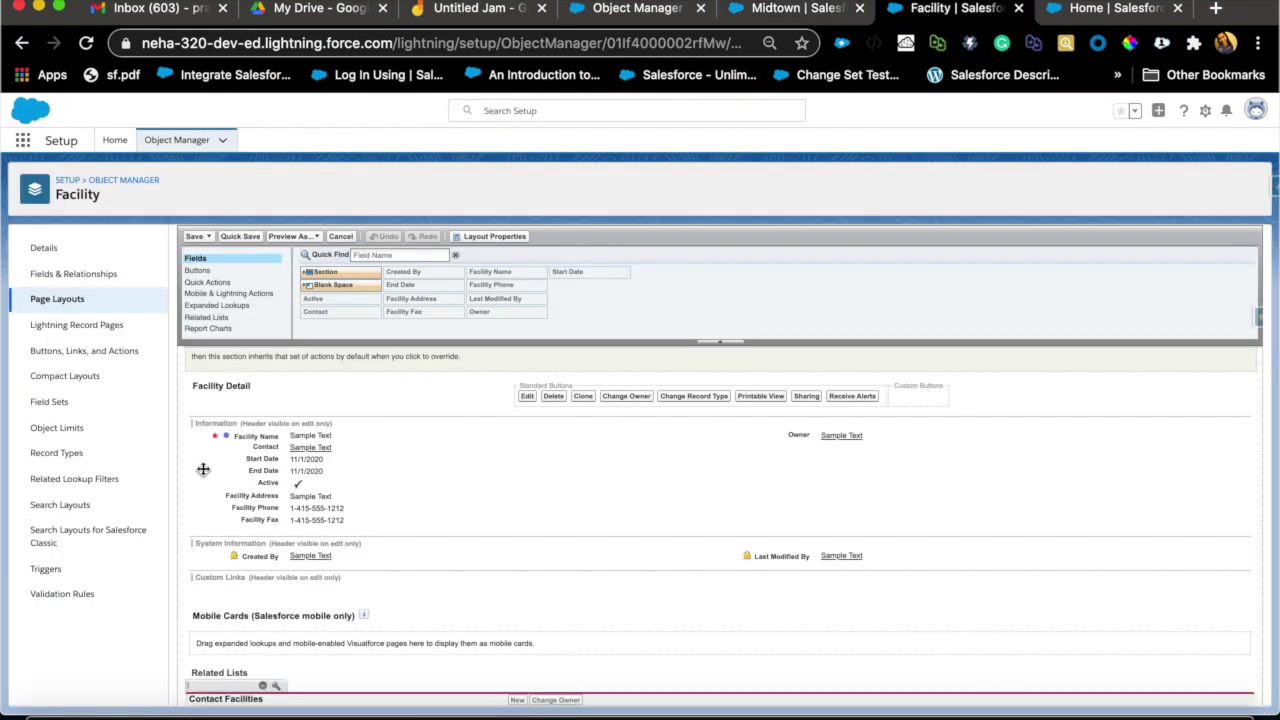
click(87, 48)
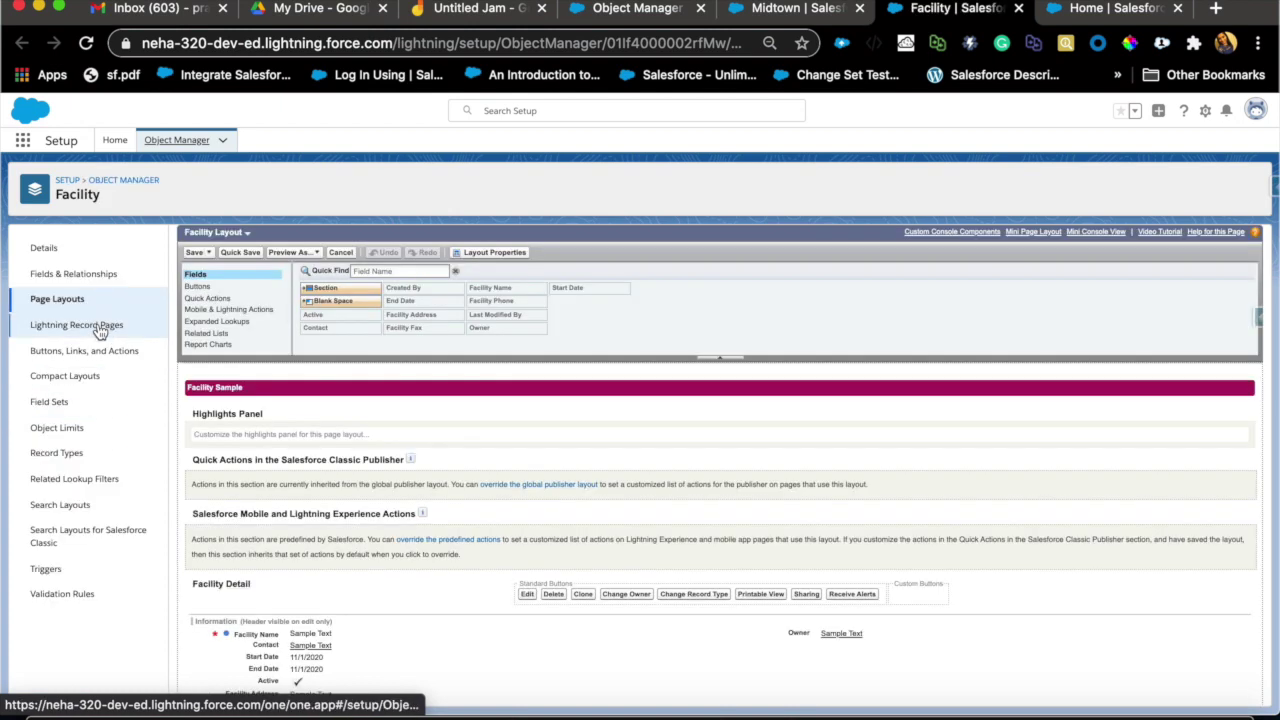
click(100, 327)
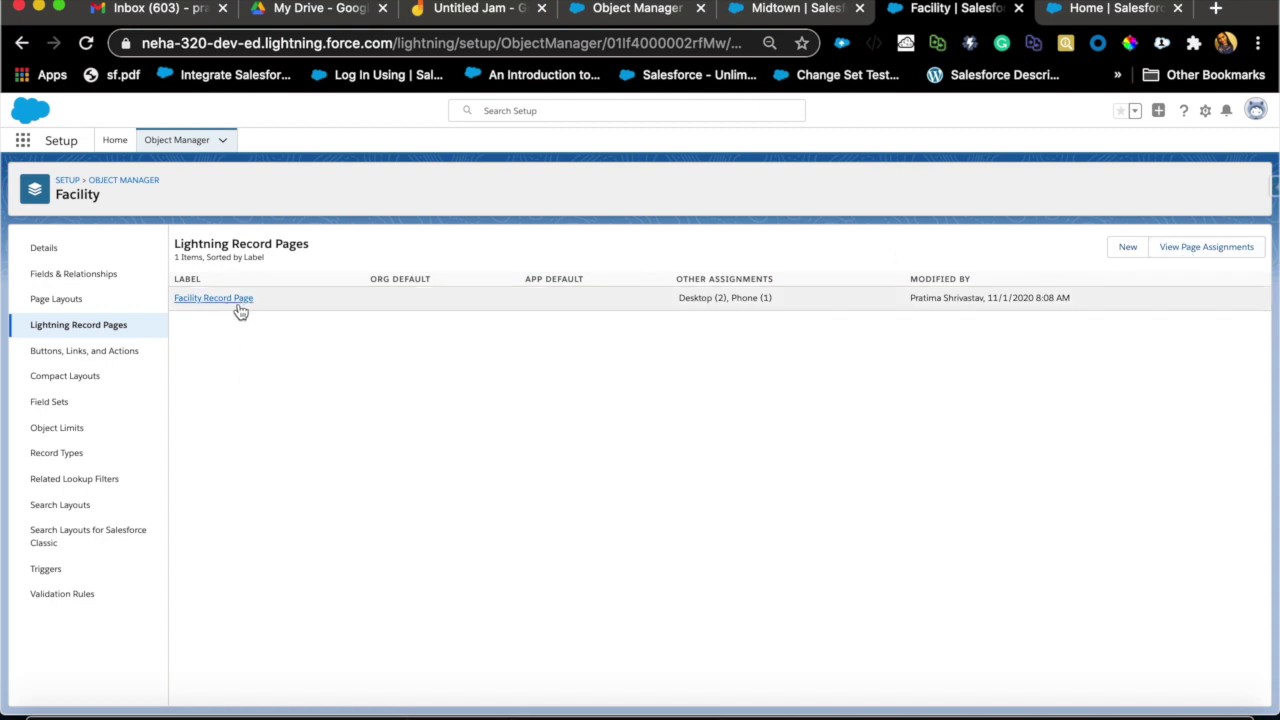
click(1241, 251)
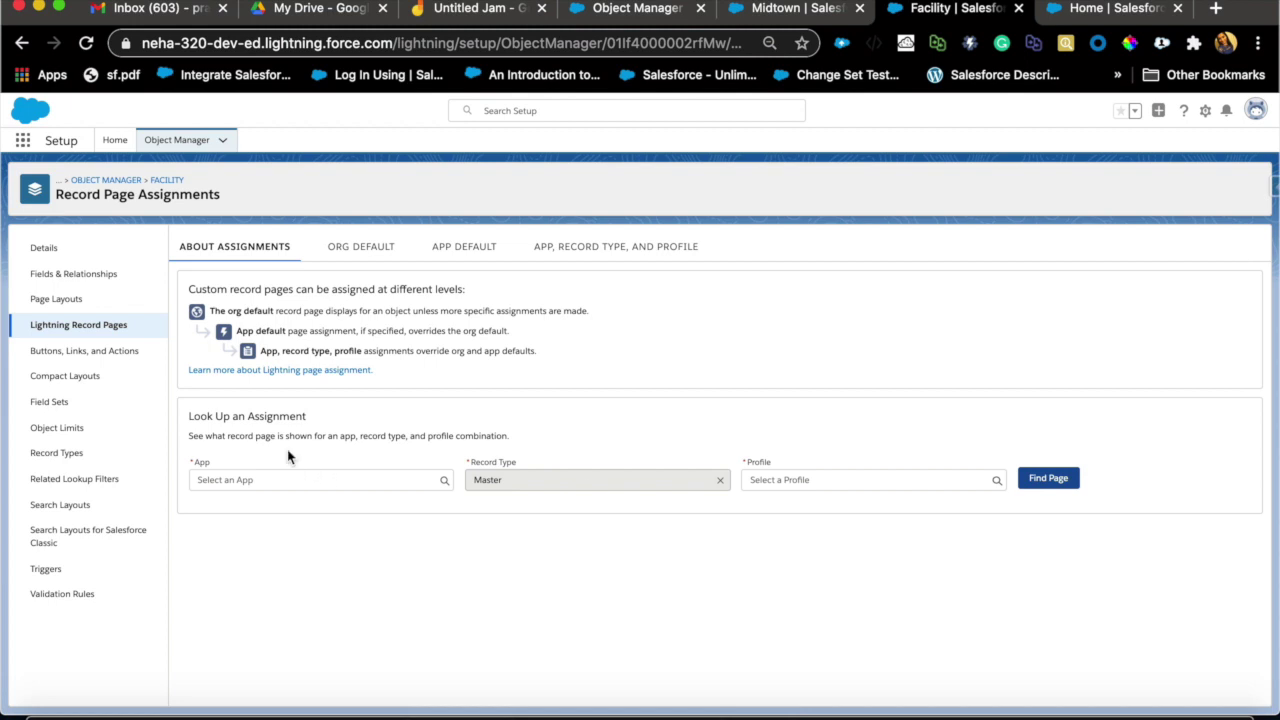
Look up which record page is assigned for the DreamHouse app, Master record type and System Administrator profile.
click(262, 479)
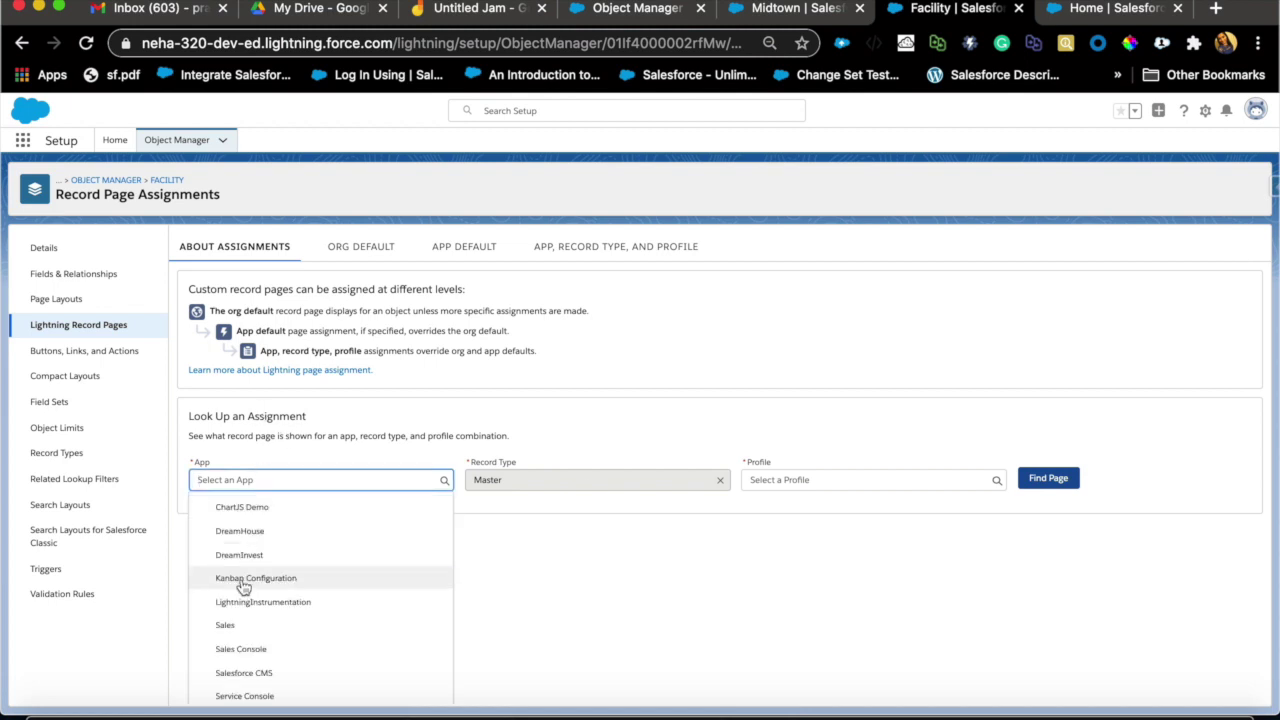
click(259, 531)
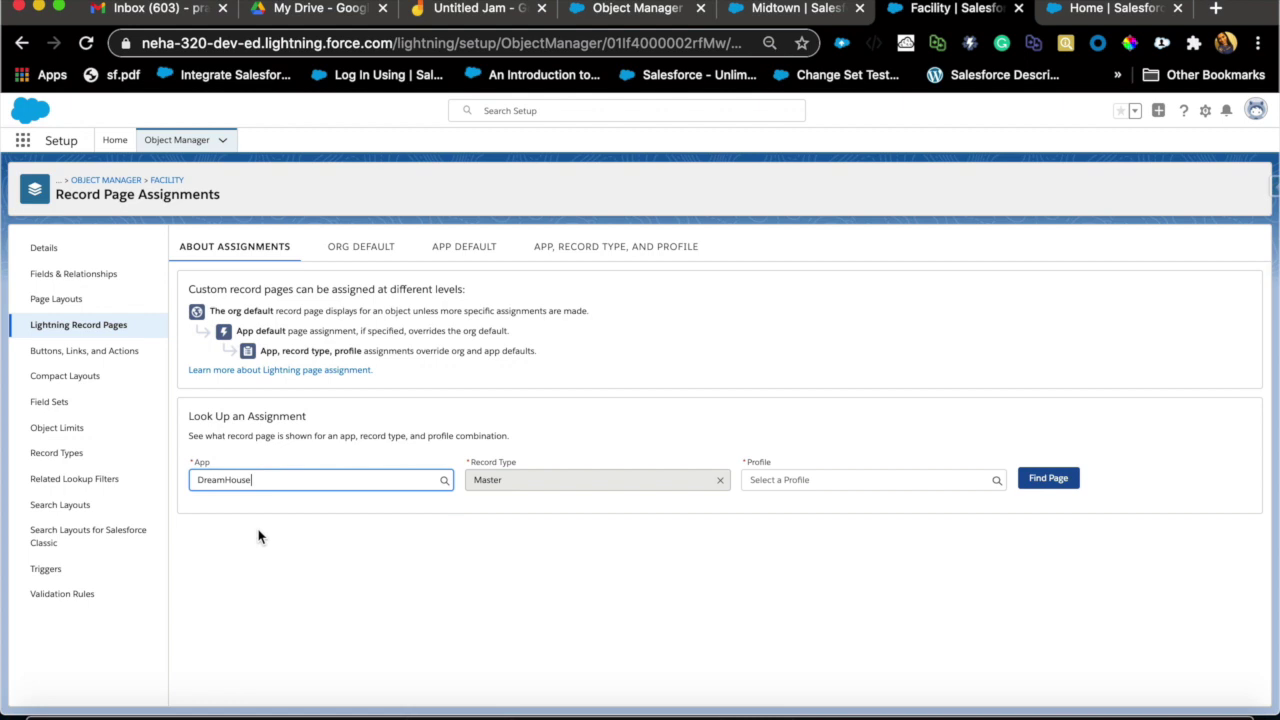
click(842, 484)
text(sy)
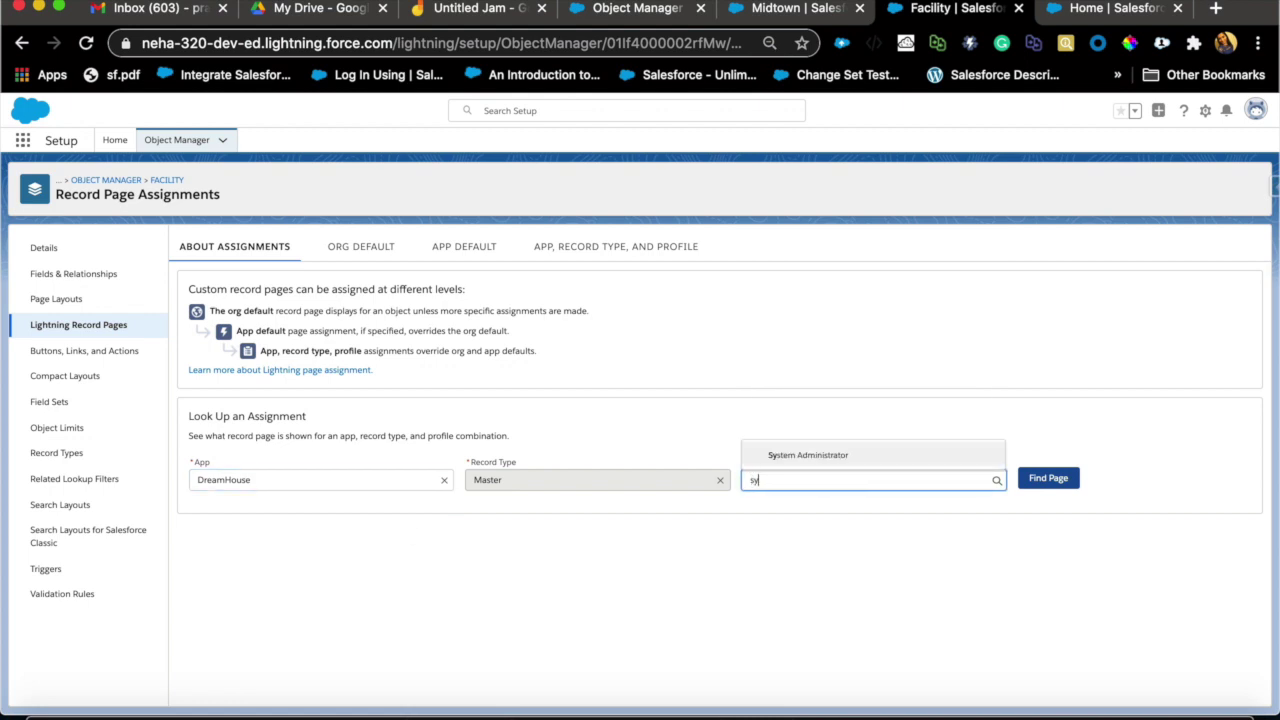
text(s)
click(826, 457)
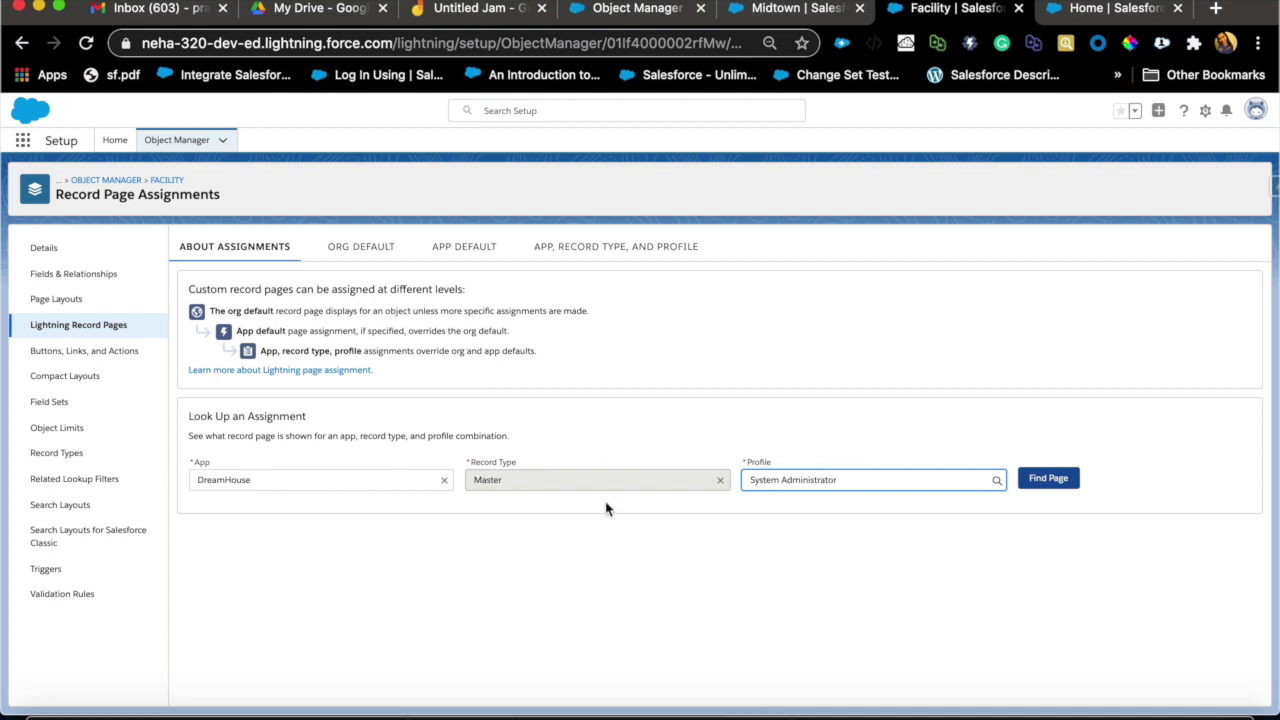
click(1045, 479)
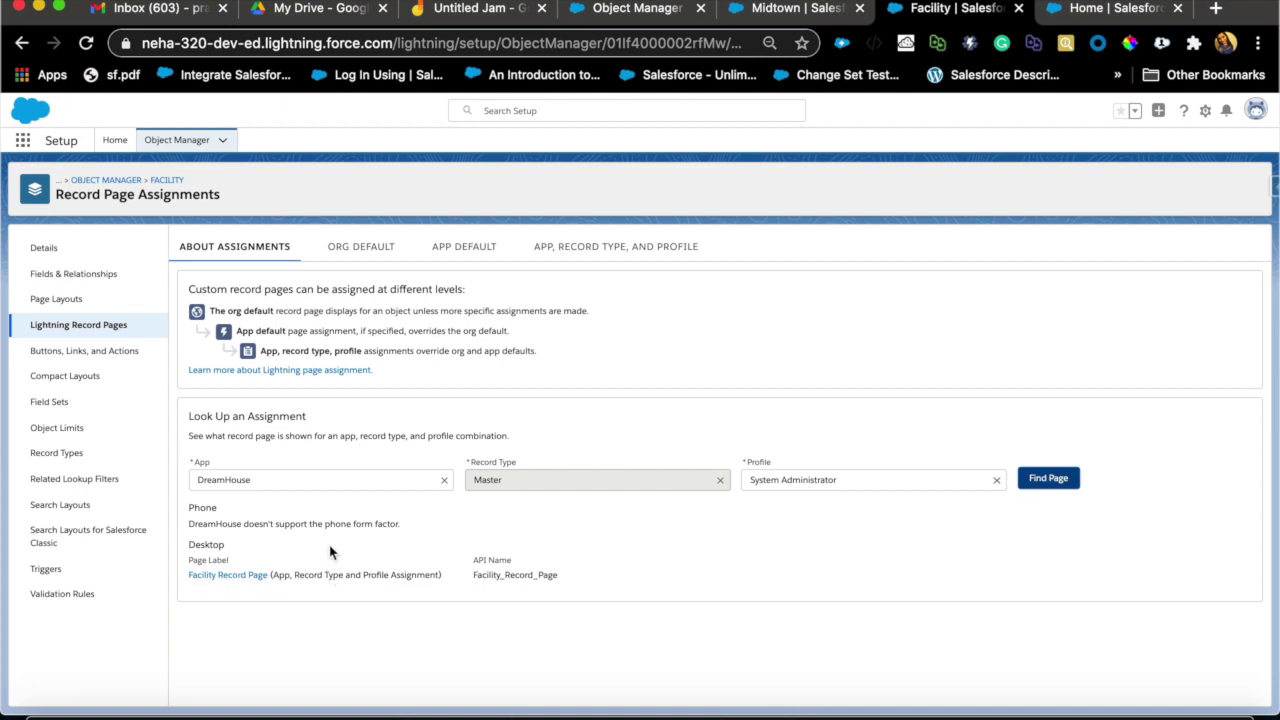
Review the app, record type and profile assignments, the app default and the org default, and return to the assignment overview.
click(628, 258)
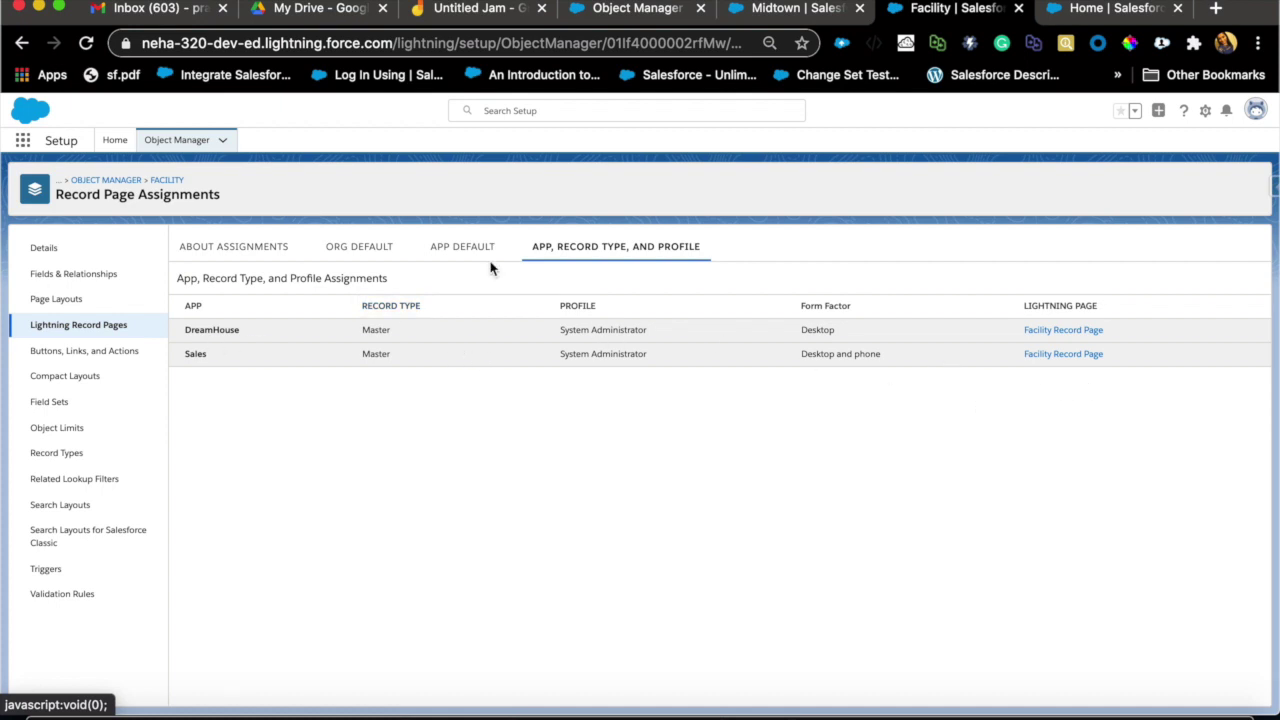
click(448, 244)
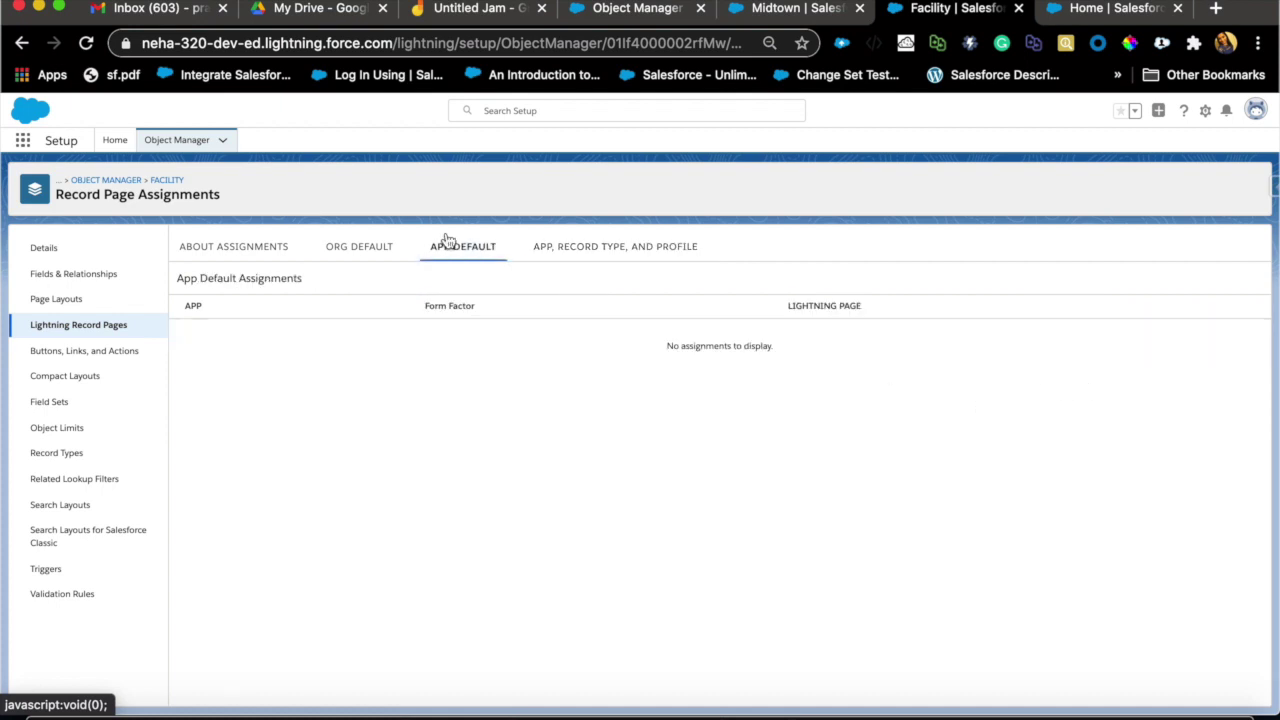
click(367, 250)
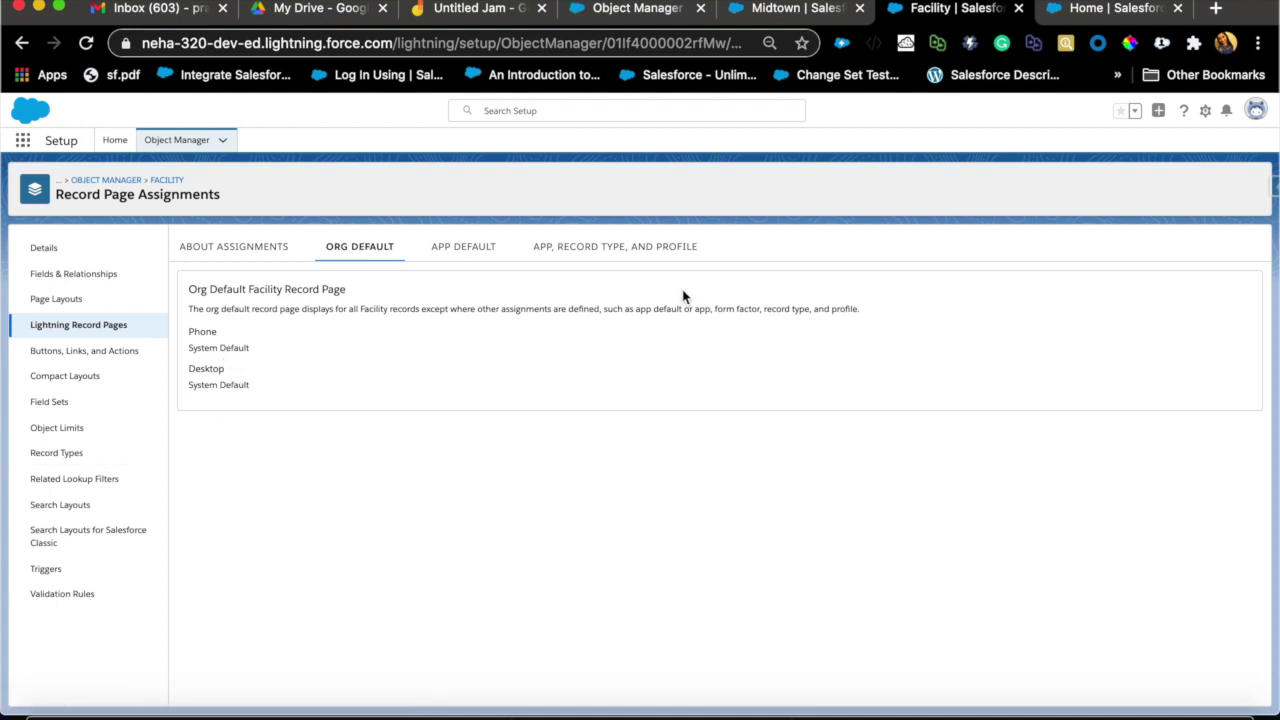
click(632, 254)
click(174, 253)
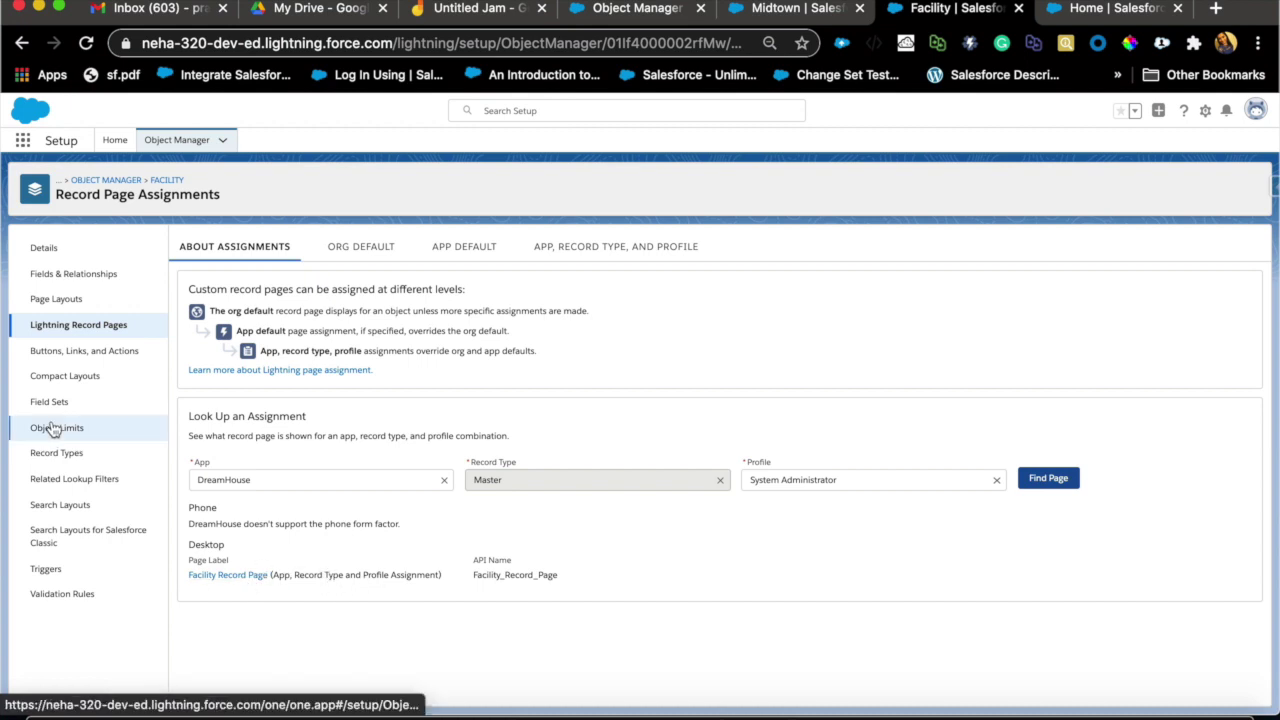
Switch to the Jamboard with the notes on page layouts and Lightning Dynamic Forms.
click(476, 8)
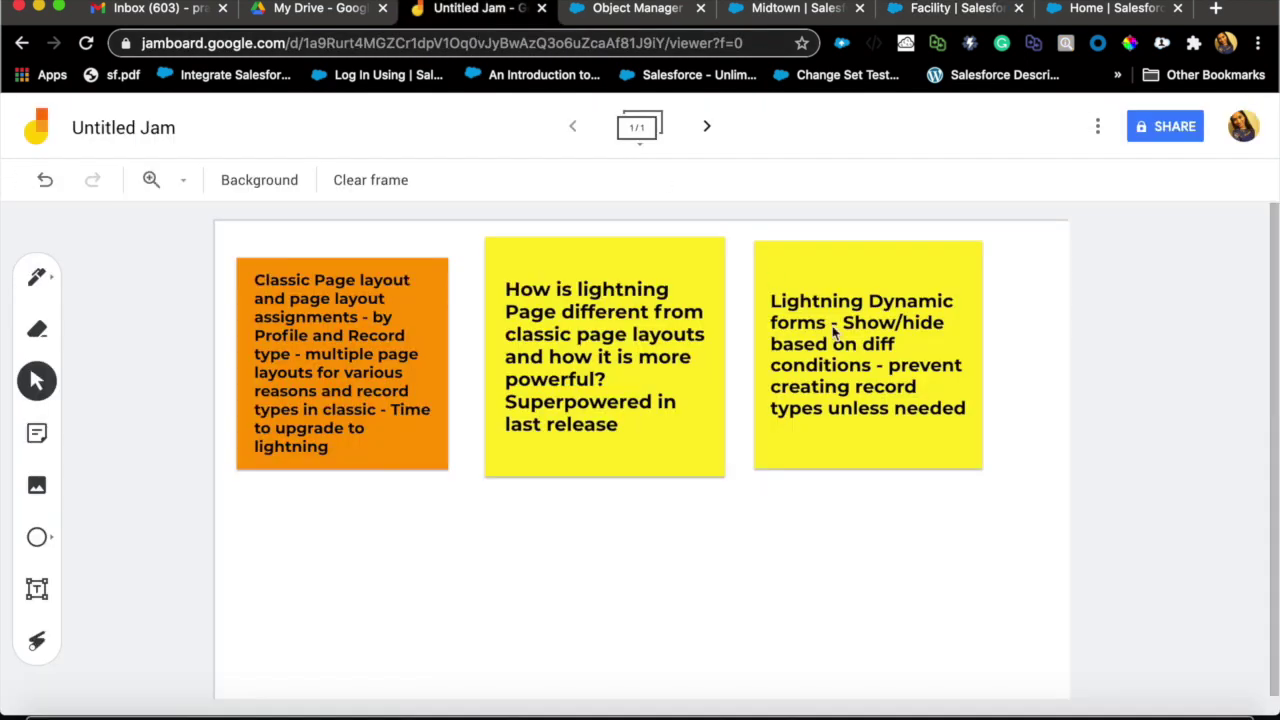